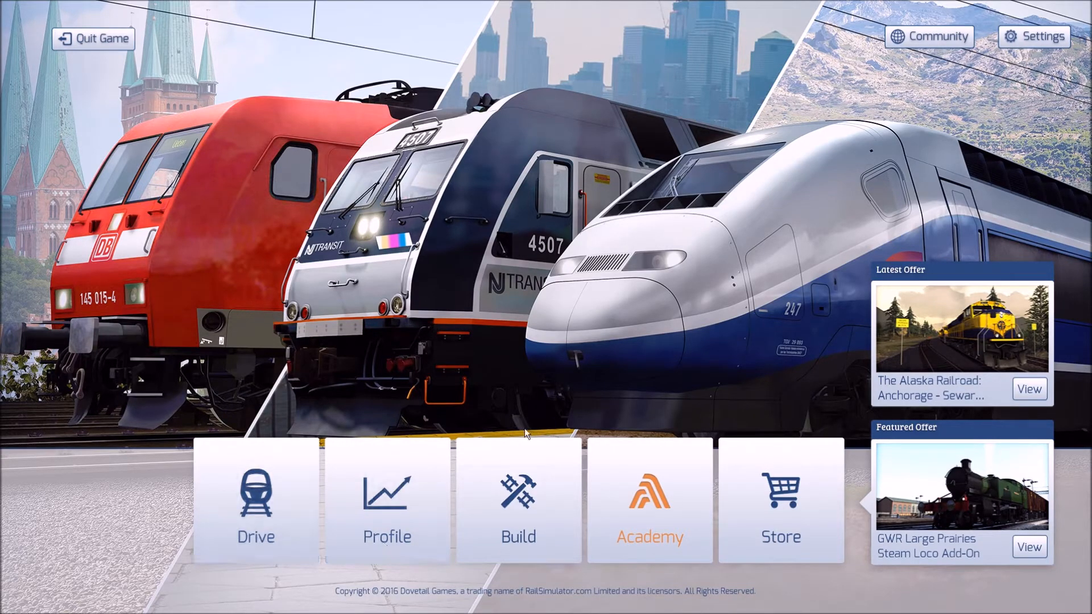
# Step: Open the route builder and delete the existing BART - Bay Area Rapid Transit route
pyautogui.click(486, 441)
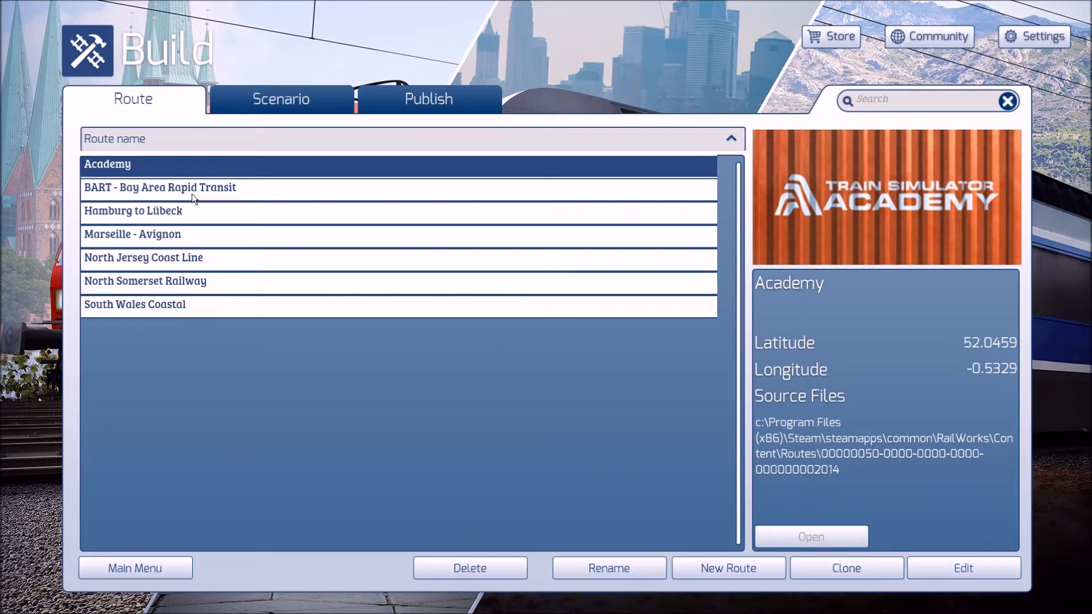
pyautogui.click(193, 194)
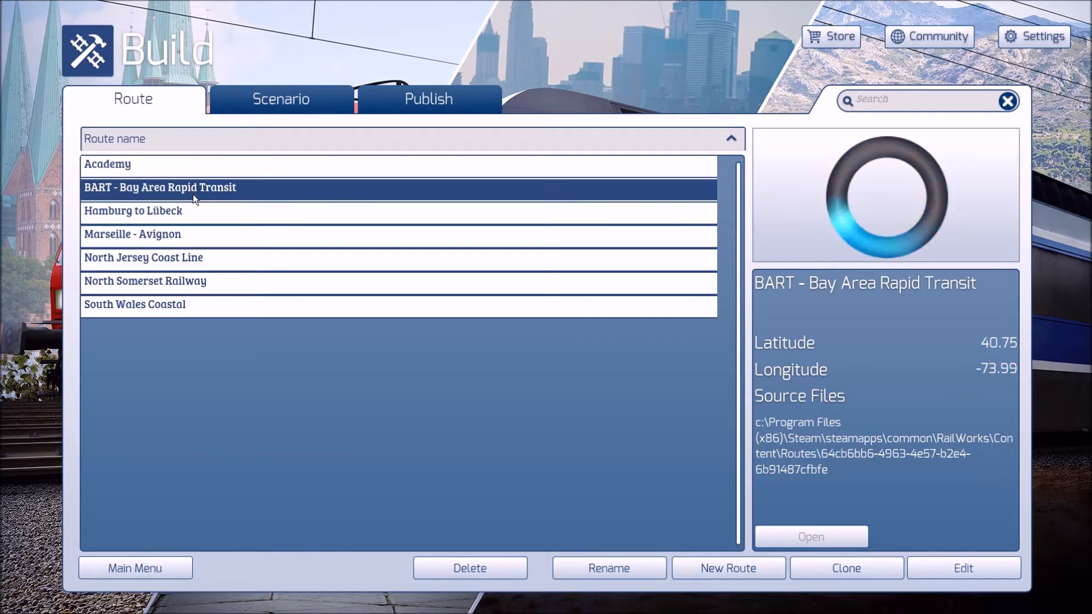
pyautogui.click(486, 571)
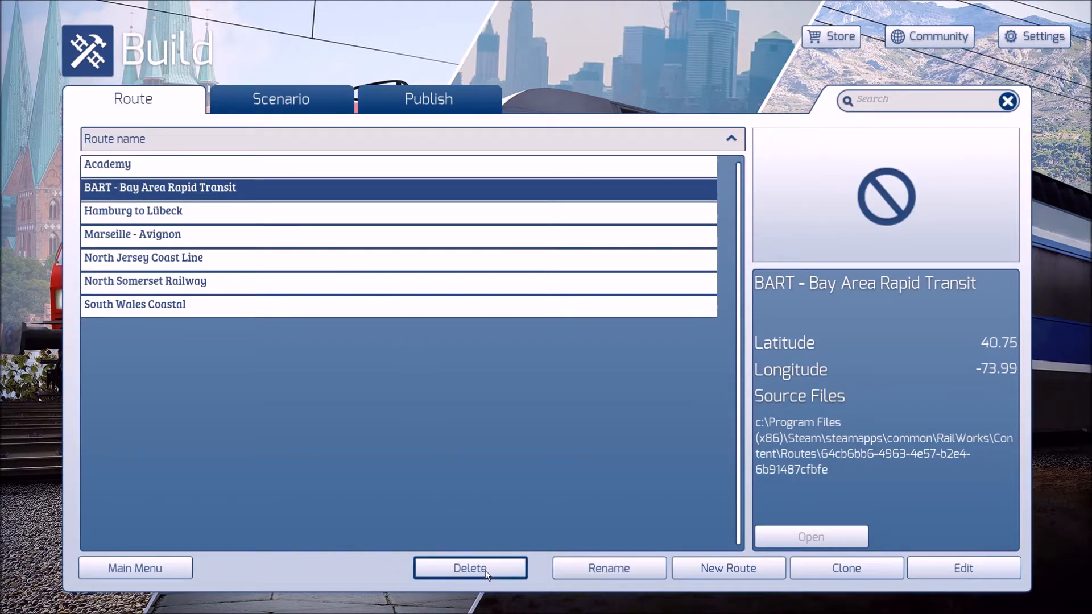
# Step: Create a new route named BART - Bay Area Rapid Transit using the North Jersey Template ground texture set
pyautogui.click(752, 572)
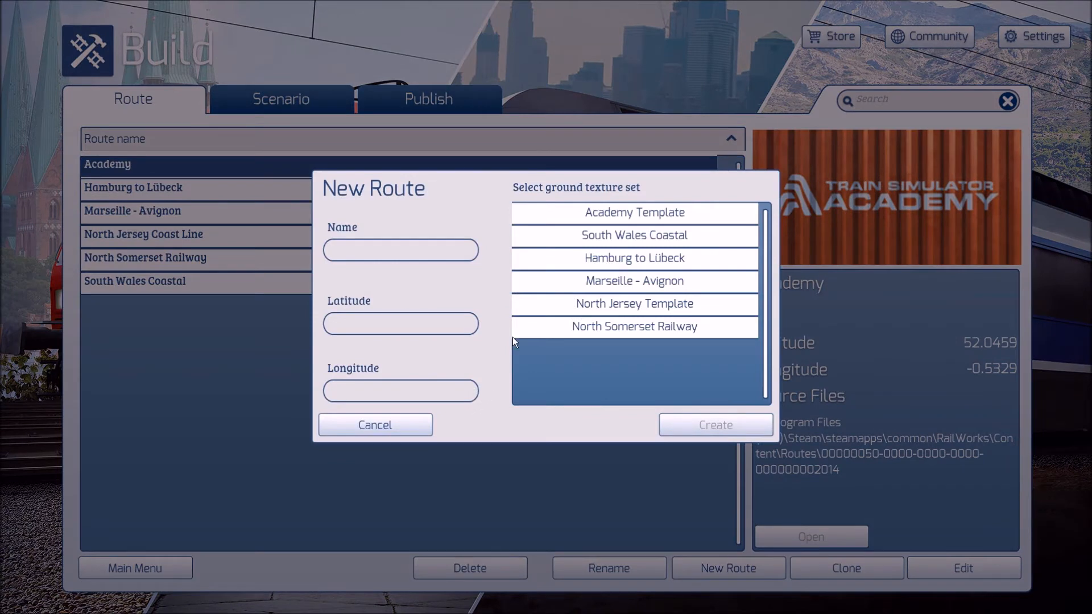
pyautogui.click(605, 307)
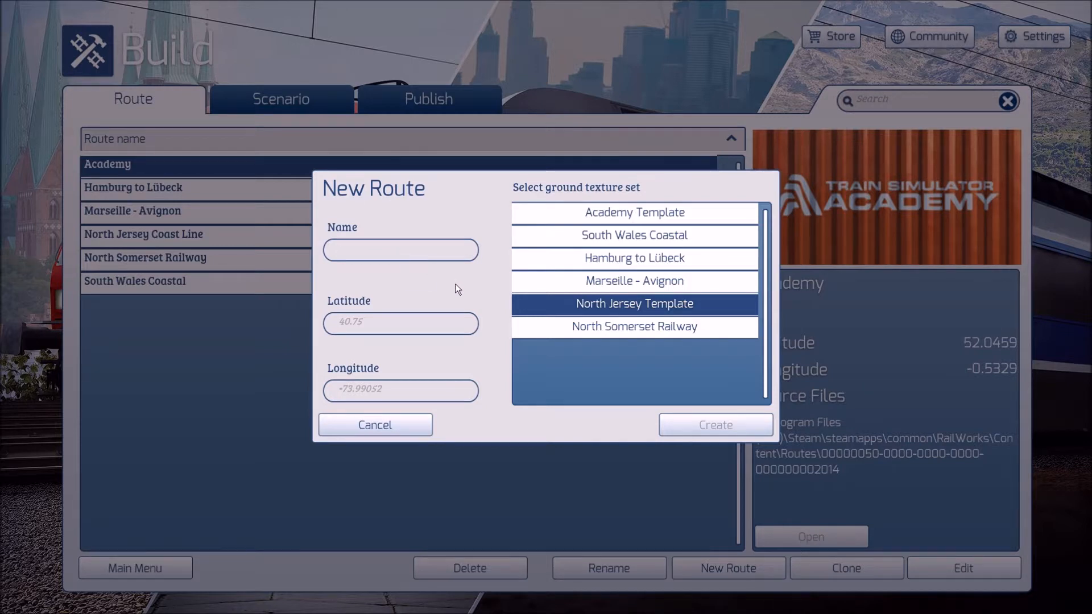
pyautogui.write('BART - Bay Area Rapid Transi')
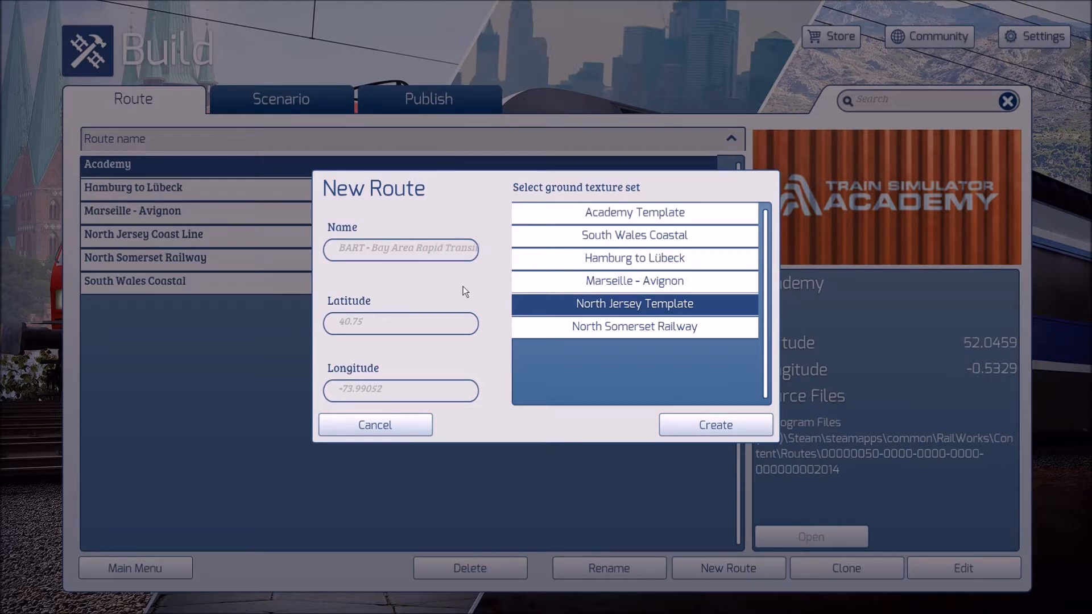
pyautogui.click(701, 424)
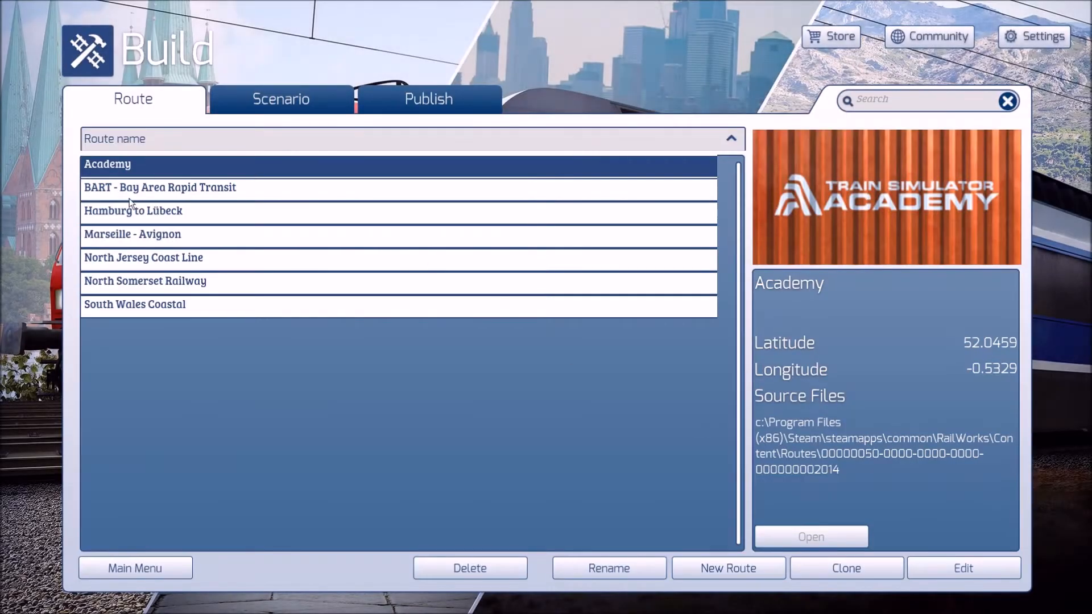
# Step: Open the new BART - Bay Area Rapid Transit route for editing and show the grid on the terrain
pyautogui.click(235, 196)
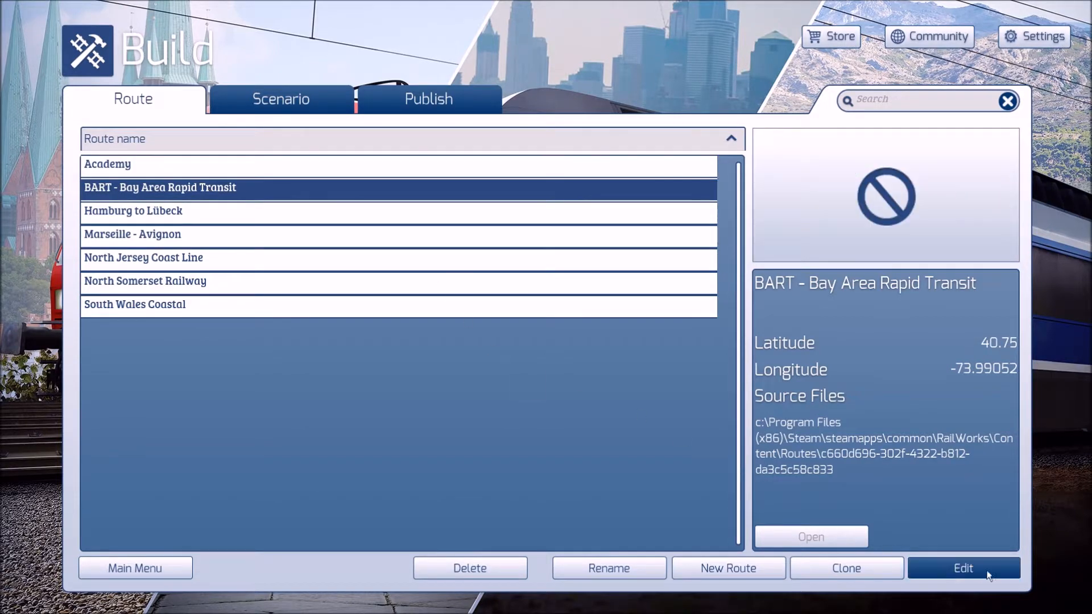
pyautogui.click(1007, 566)
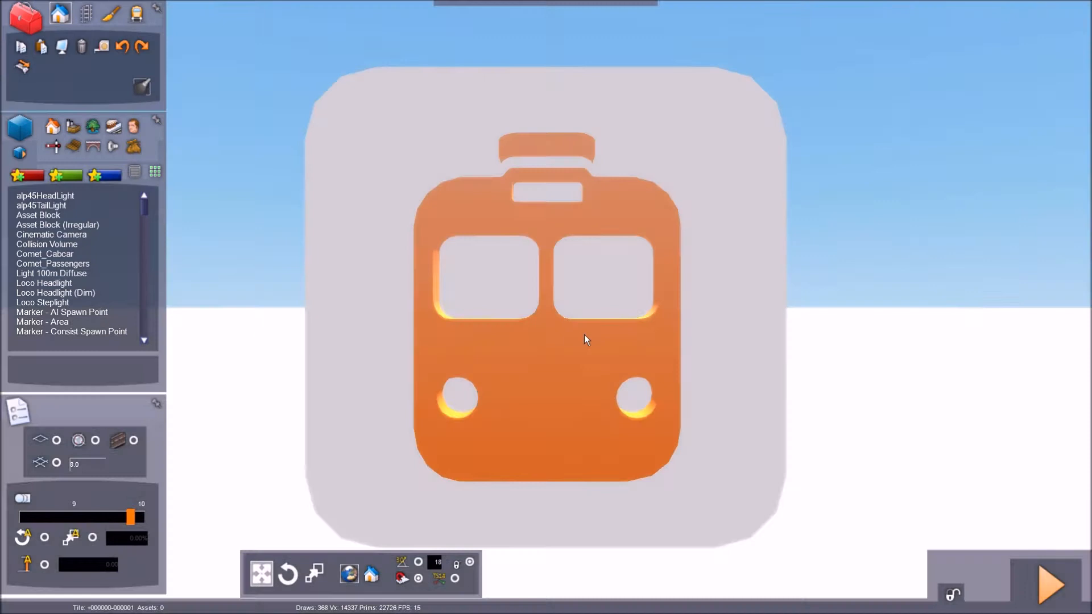
pyautogui.click(584, 335)
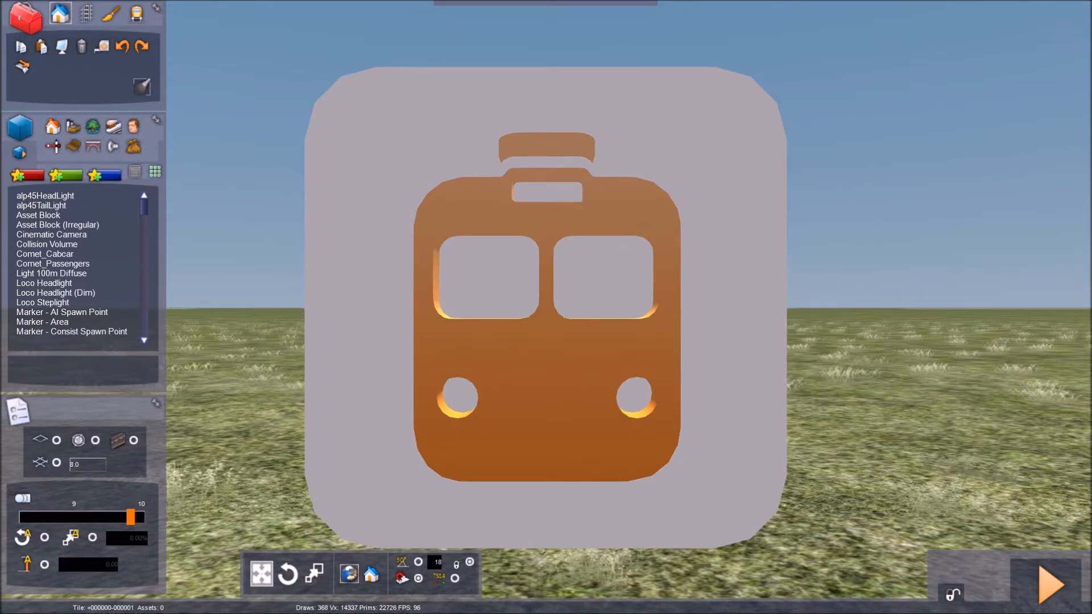
pyautogui.click(368, 434)
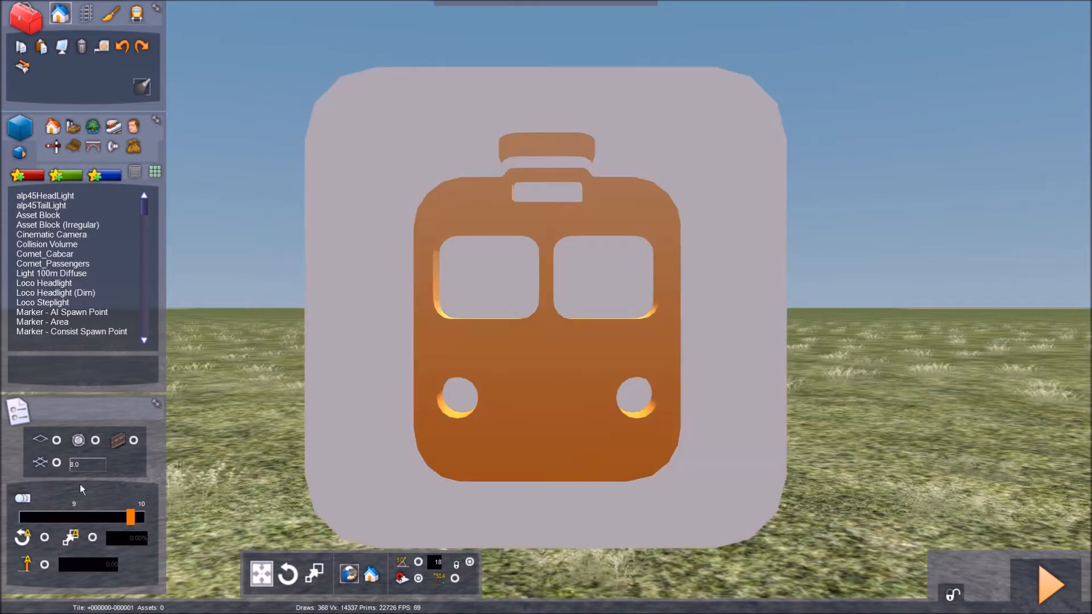
pyautogui.click(56, 464)
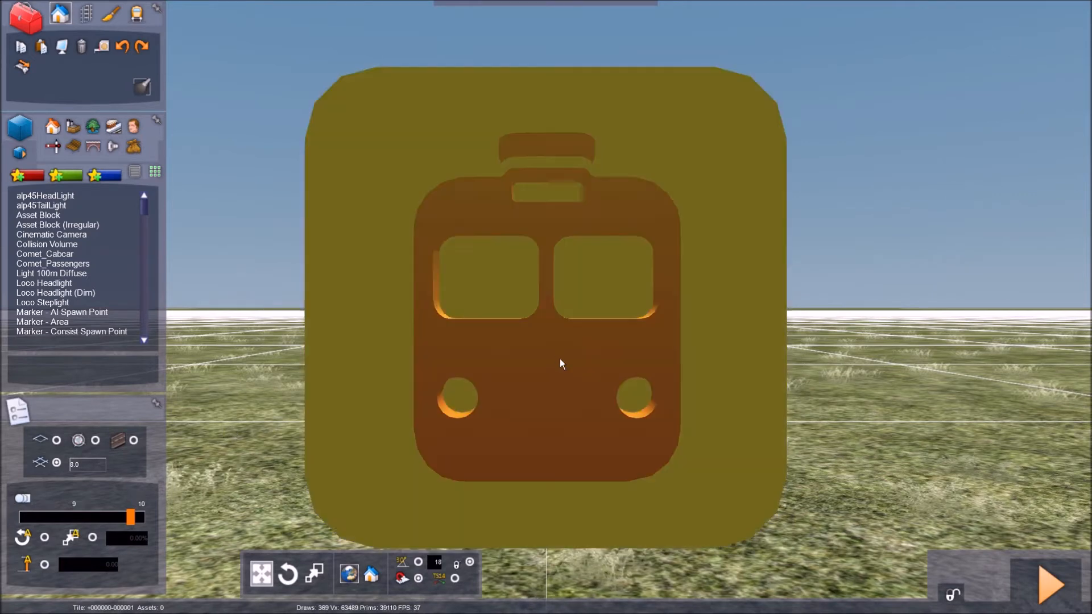
# Step: Raise the train-icon marker straight up above the ground and deselect it
pyautogui.click(560, 358)
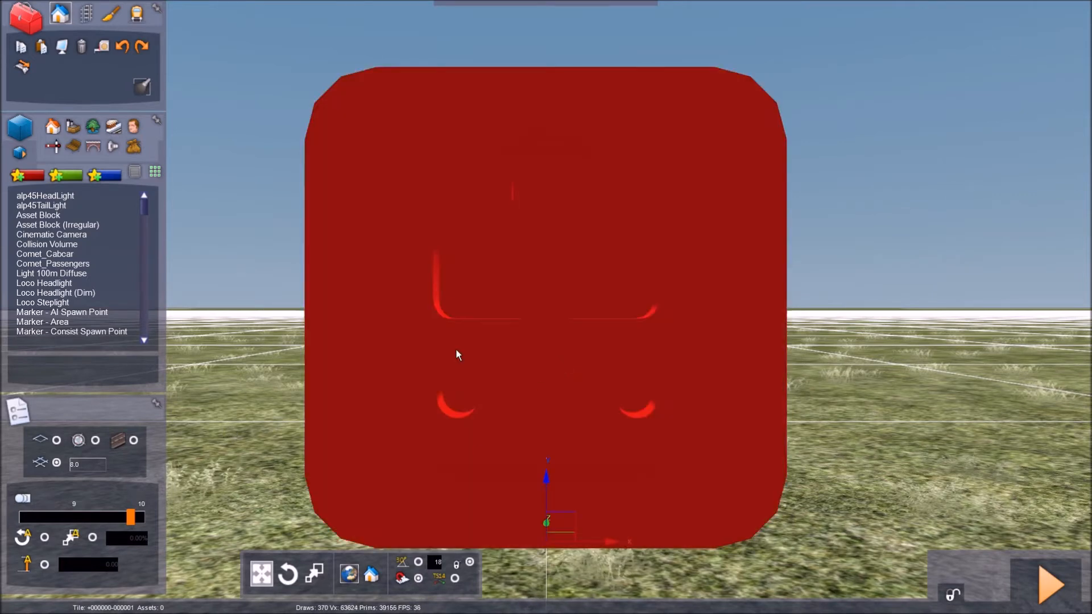
pyautogui.moveTo(534, 510); pyautogui.dragTo(546, 486, button='right')
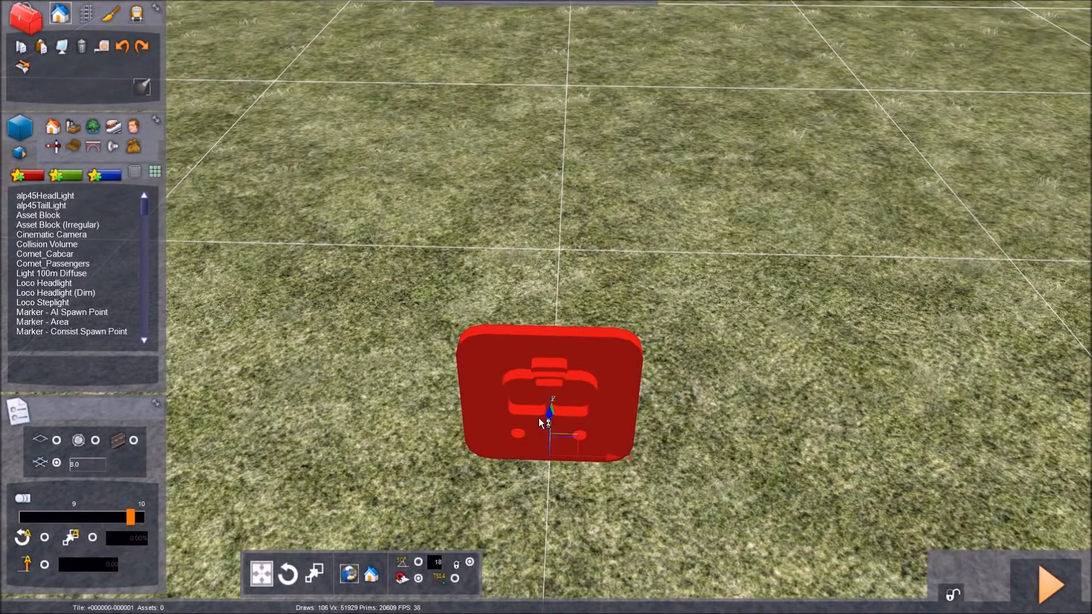
pyautogui.moveTo(548, 409); pyautogui.dragTo(549, 224)
pyautogui.press('Left')
pyautogui.moveTo(549, 224); pyautogui.dragTo(569, 242, button='right')
pyautogui.press('Down')
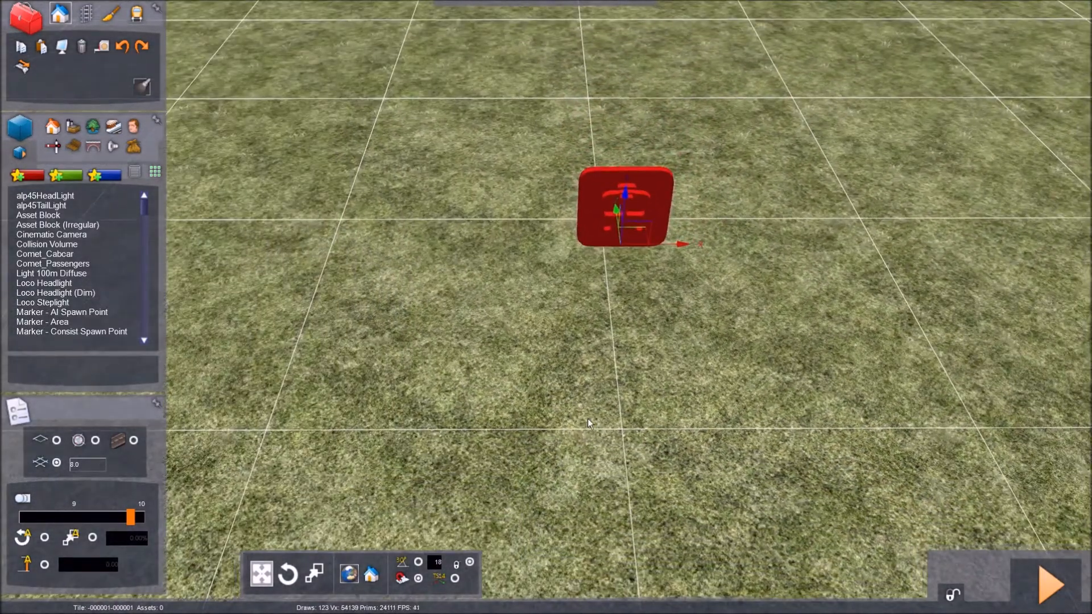
pyautogui.click(588, 418)
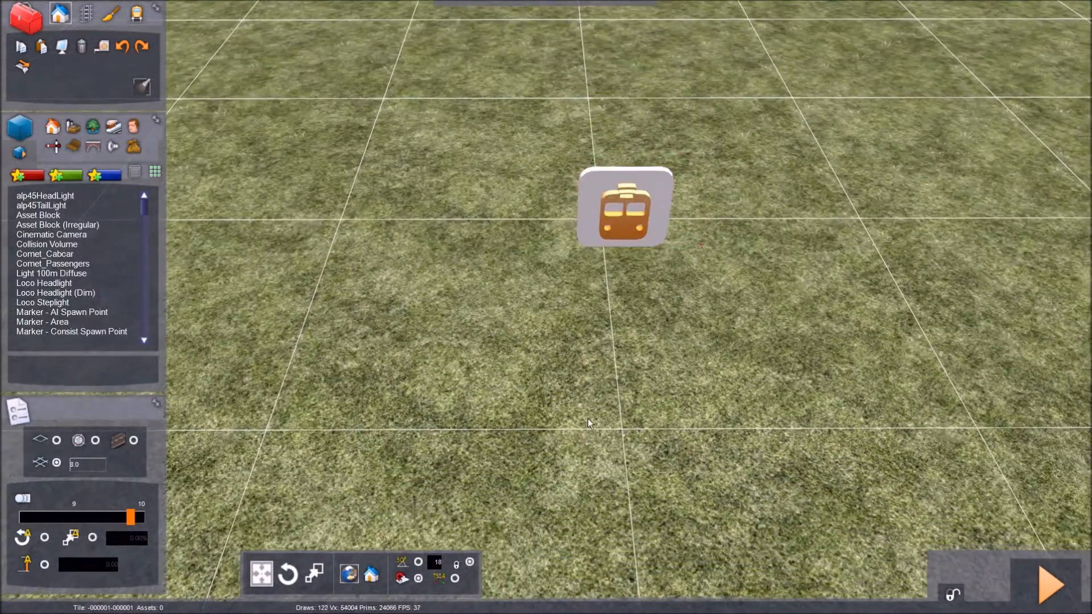
pyautogui.moveTo(503, 458); pyautogui.dragTo(520, 458, button='right')
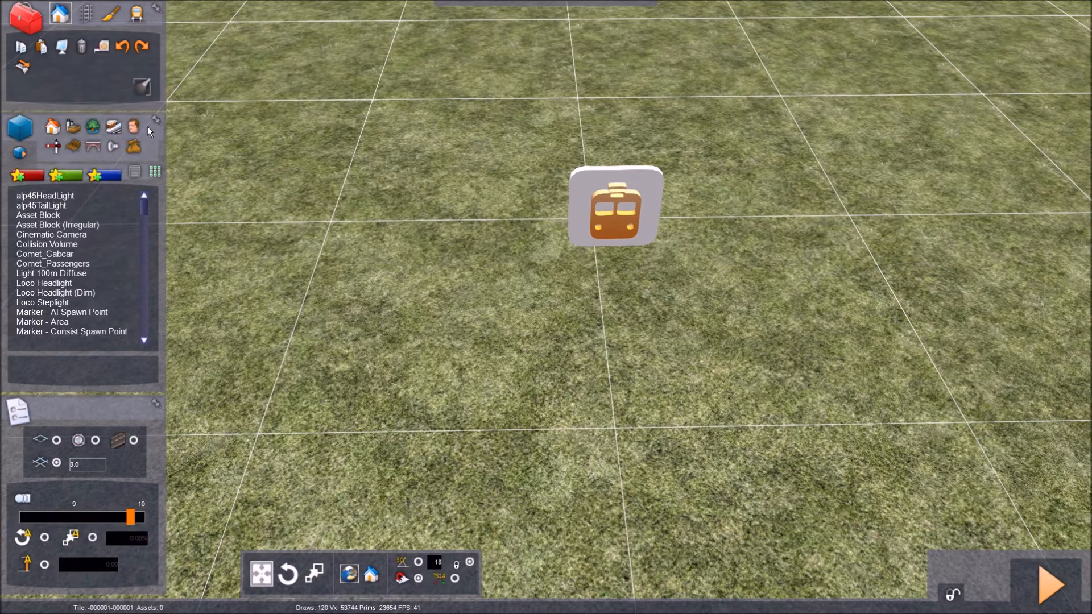
# Step: Switch to track laying, limit the list to tracks and choose NJ Main Track Conc
pyautogui.click(87, 14)
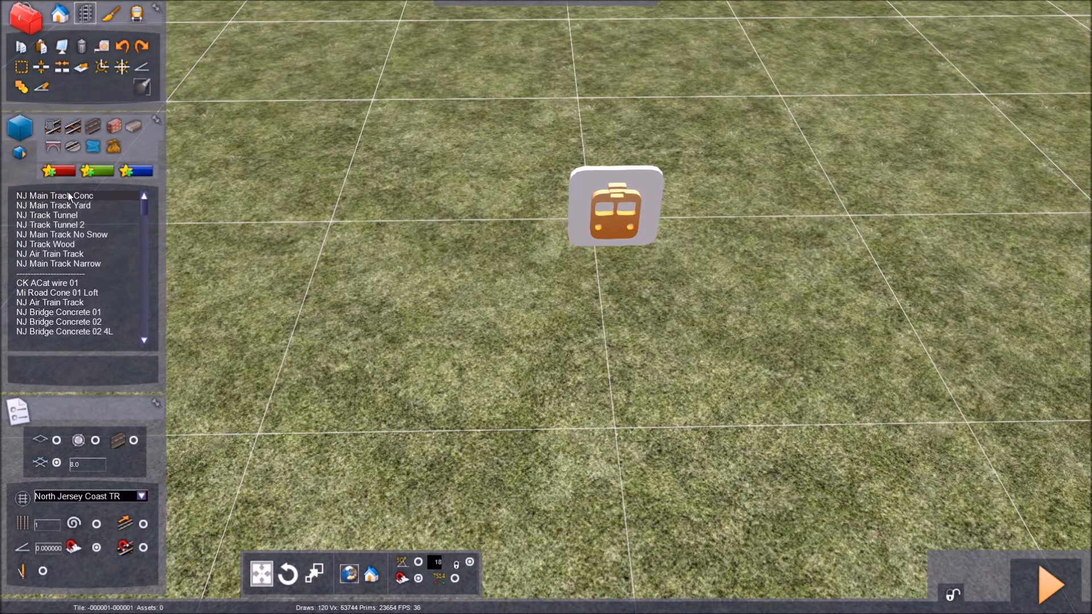
pyautogui.click(53, 127)
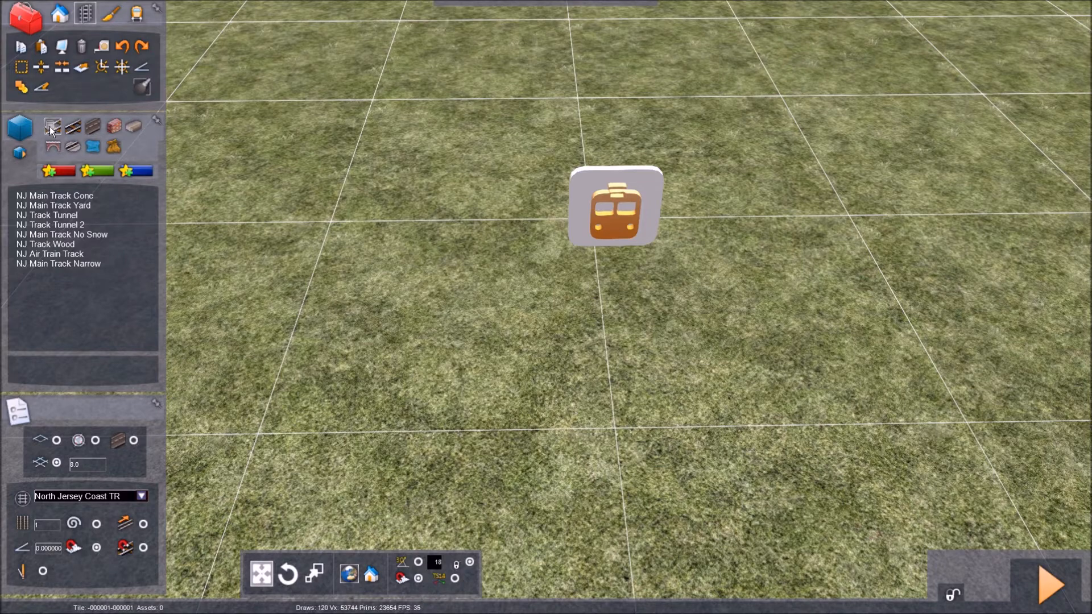
pyautogui.click(96, 196)
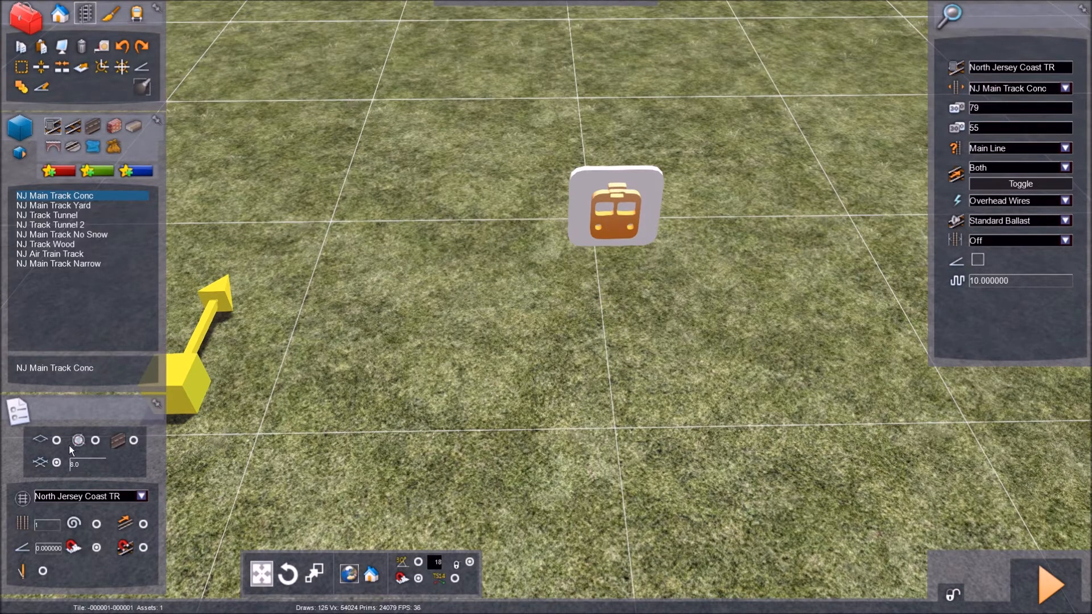
# Step: Set the grid spacing to 10.0 and the number of parallel tracks to 3
pyautogui.press('BackSpace')
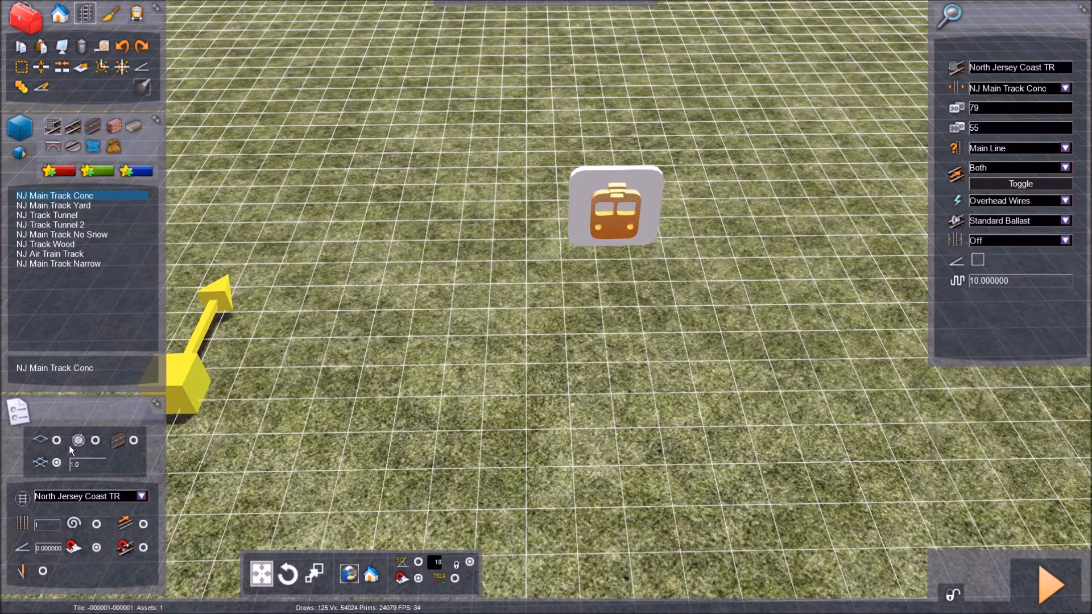
pyautogui.write('10')
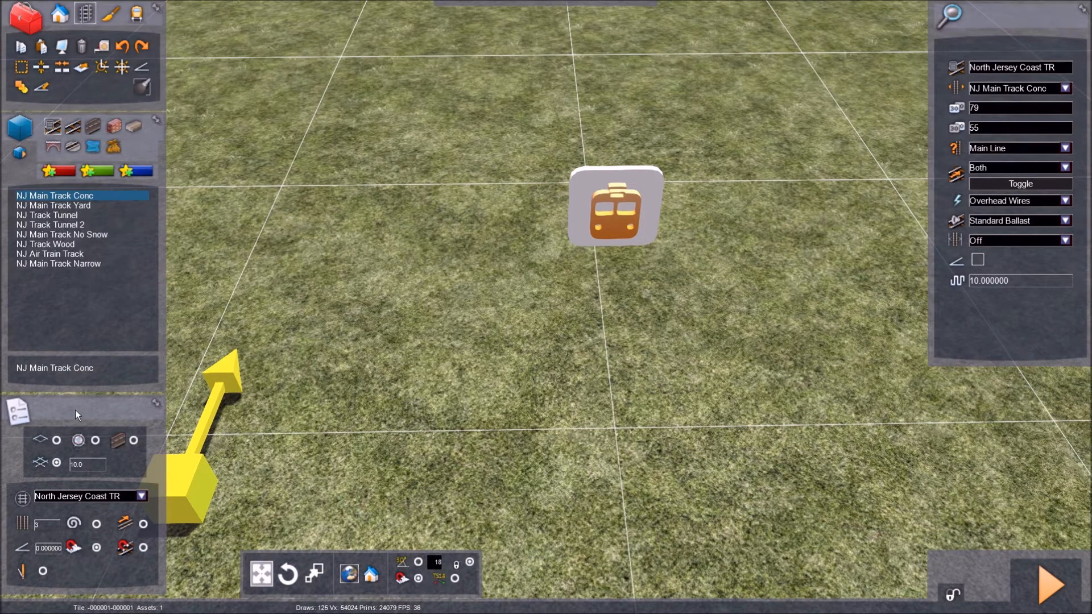
pyautogui.press('Return')
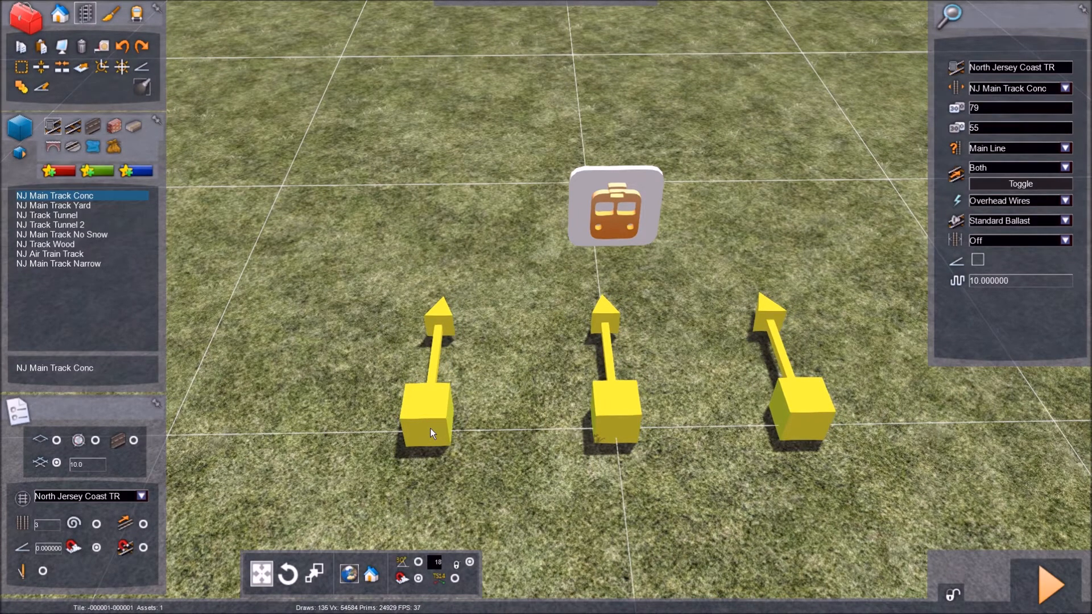
# Step: Lay three straight parallel tracks about 30 m long along the grid beneath the train-icon marker, and end track laying
pyautogui.moveTo(429, 434); pyautogui.dragTo(489, 540, button='right')
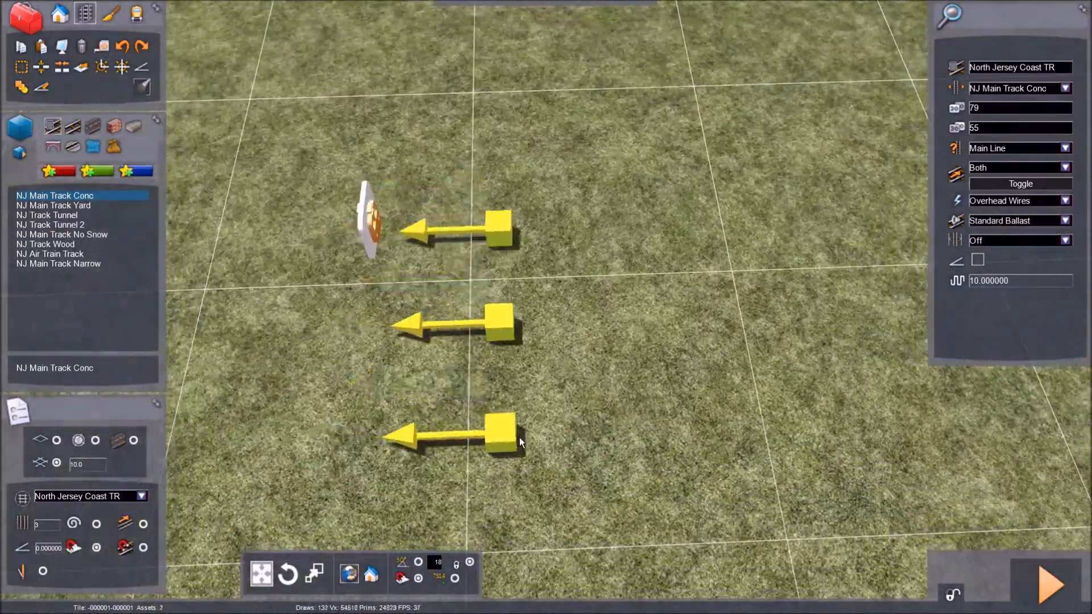
pyautogui.moveTo(752, 384); pyautogui.dragTo(755, 367)
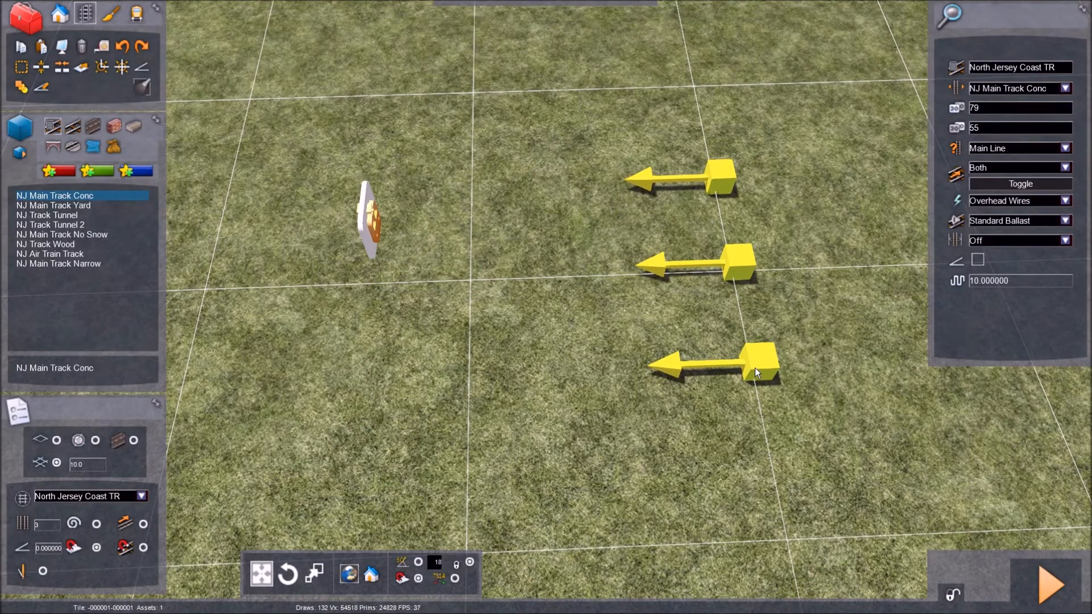
pyautogui.press('Left')
pyautogui.moveTo(755, 367); pyautogui.dragTo(440, 418)
pyautogui.press('Right')
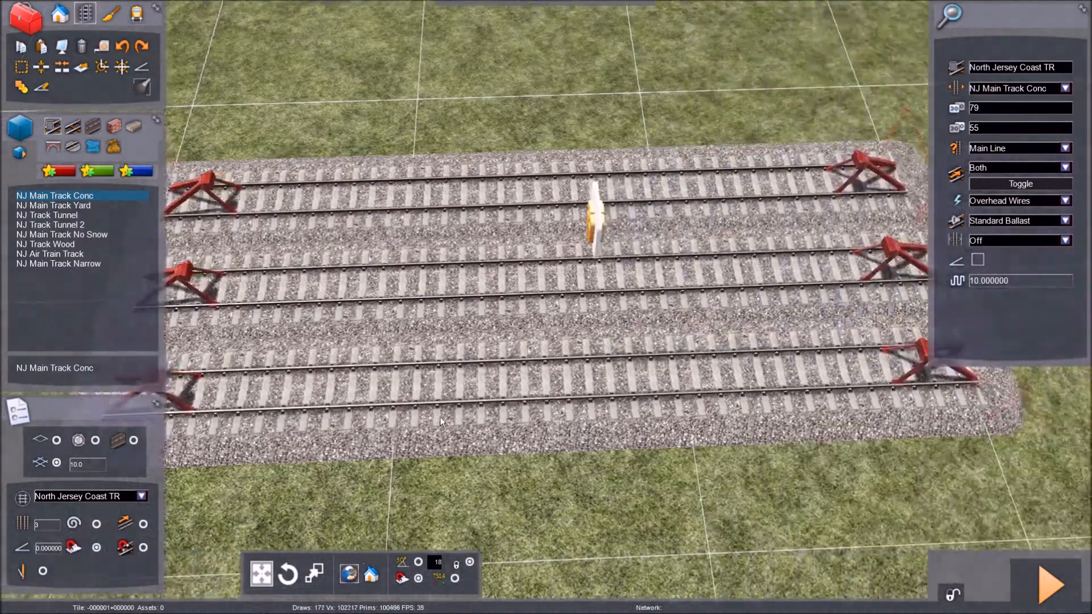
pyautogui.rightClick(641, 268)
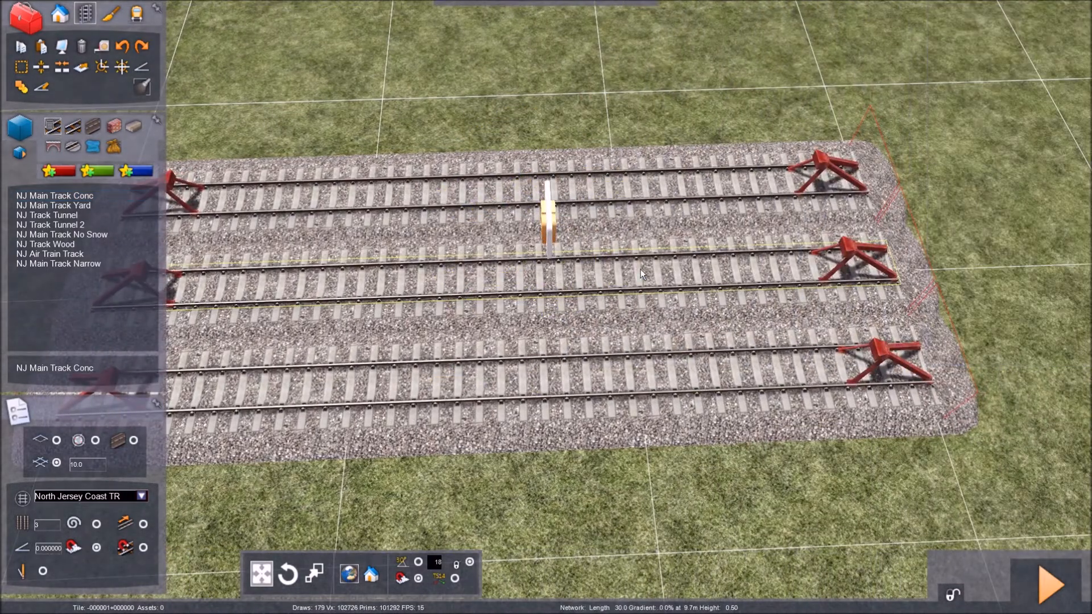
# Step: Delete the middle one of the three parallel tracks
pyautogui.click(581, 269)
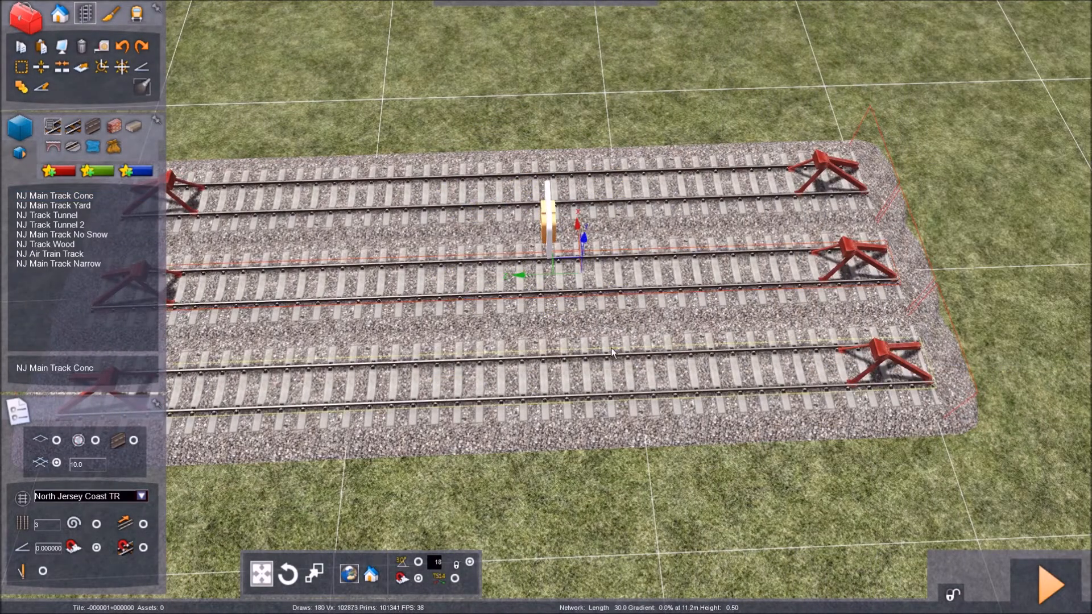
pyautogui.press('Left')
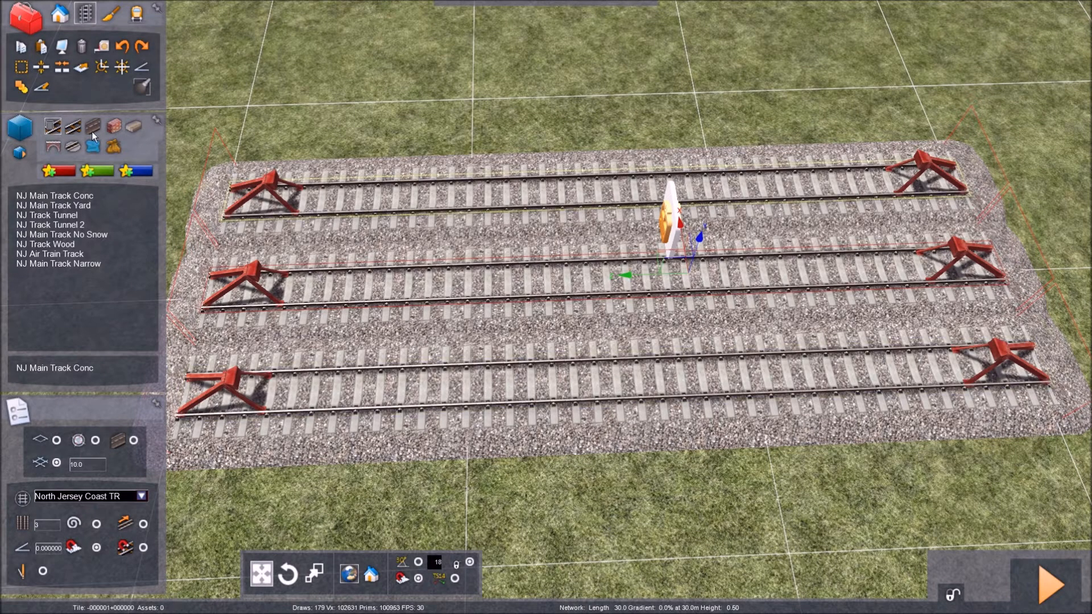
pyautogui.click(82, 47)
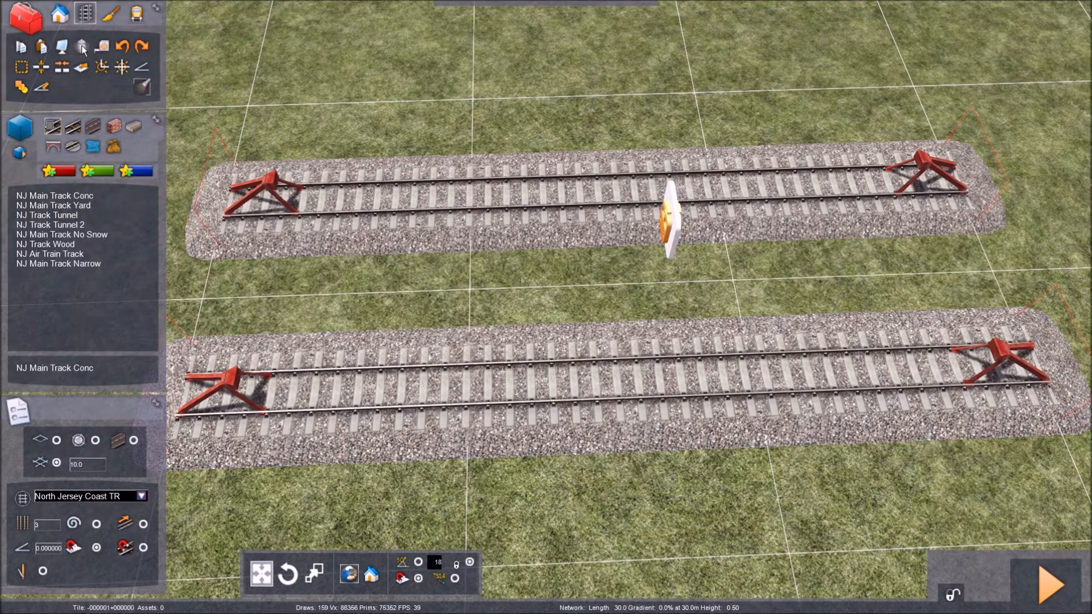
# Step: Choose NJ Main Track Conc again and set the number of parallel tracks to 1 for extending the existing tracks
pyautogui.press('Left')
pyautogui.press('Right')
pyautogui.press('Left')
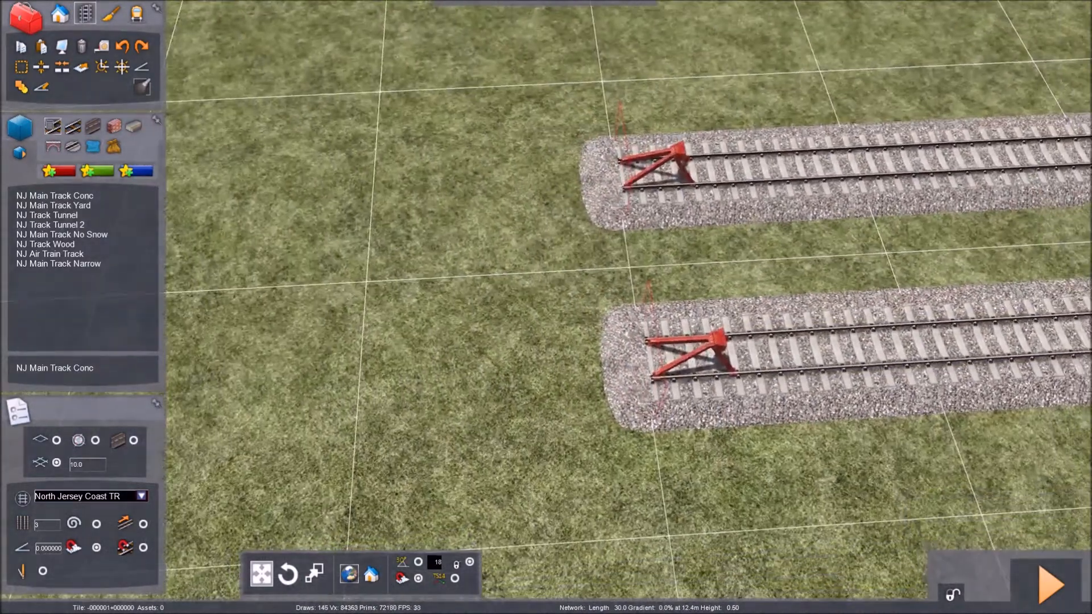
pyautogui.press('Right')
pyautogui.moveTo(501, 297); pyautogui.dragTo(367, 324, button='right')
pyautogui.moveTo(514, 293)
pyautogui.mouseDown(button='right')
pyautogui.moveTo(501, 299)
pyautogui.moveTo(503, 288)
pyautogui.mouseUp(button='right')
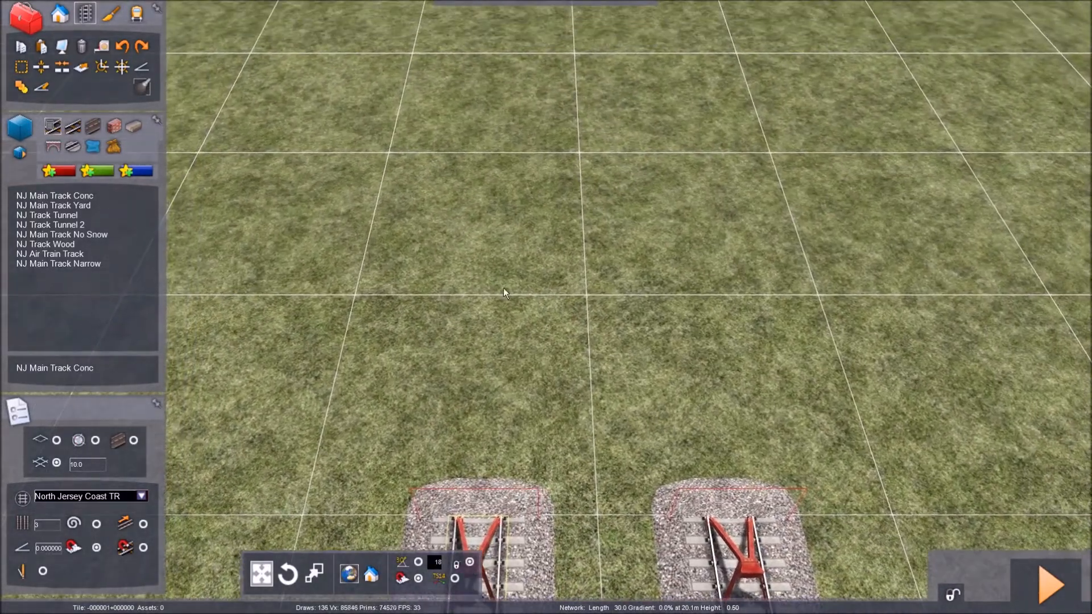
pyautogui.click(63, 198)
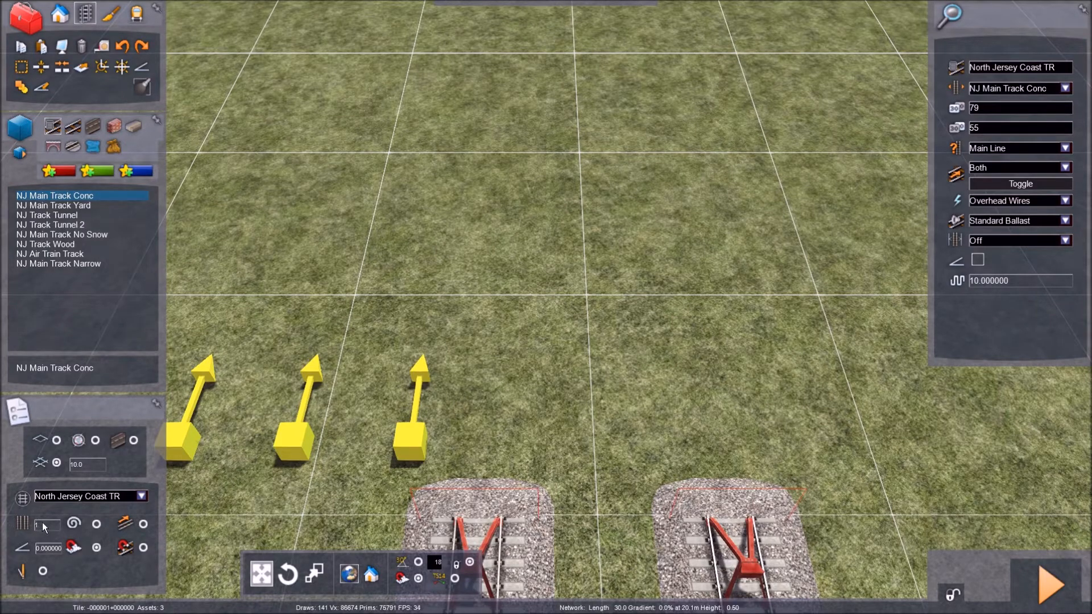
# Step: Extend the track beside the train-icon marker with a straight single track about 60 m long
pyautogui.click(497, 470)
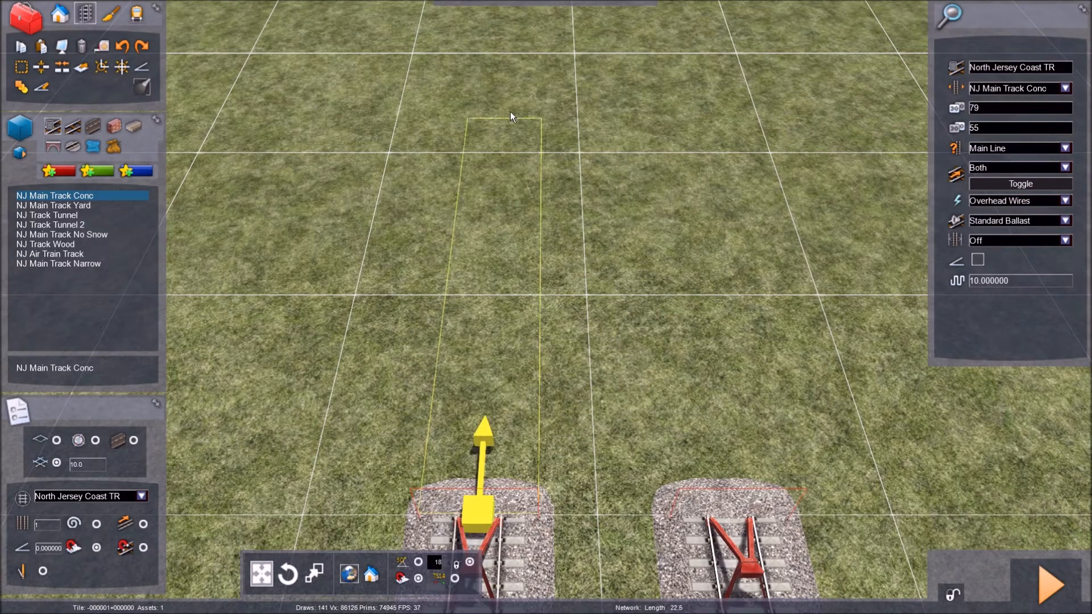
pyautogui.moveTo(512, 195); pyautogui.dragTo(456, 205, button='right')
pyautogui.press('Down')
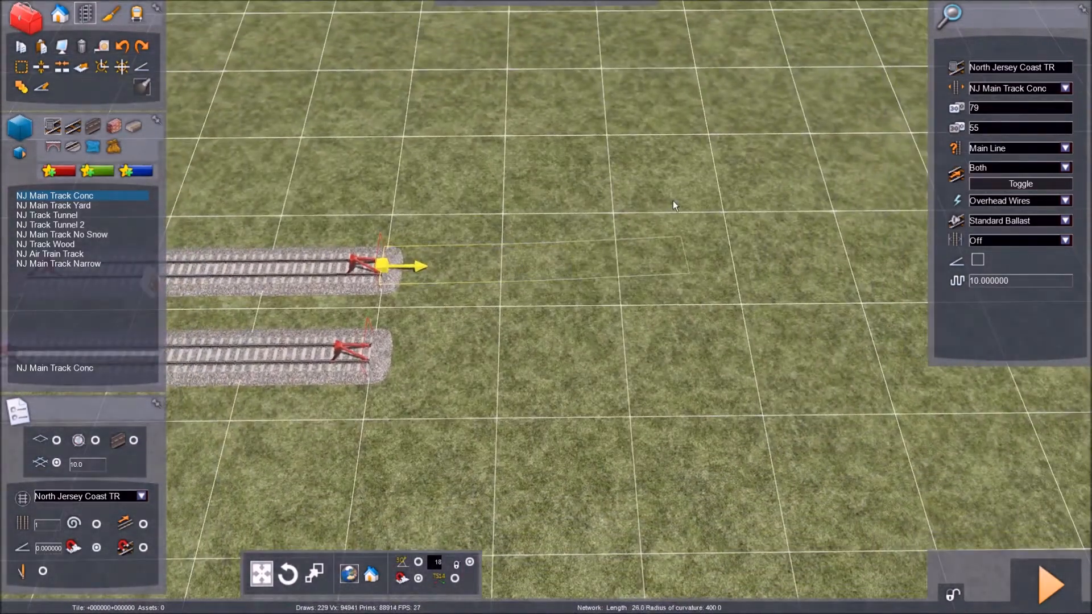
pyautogui.press('Right')
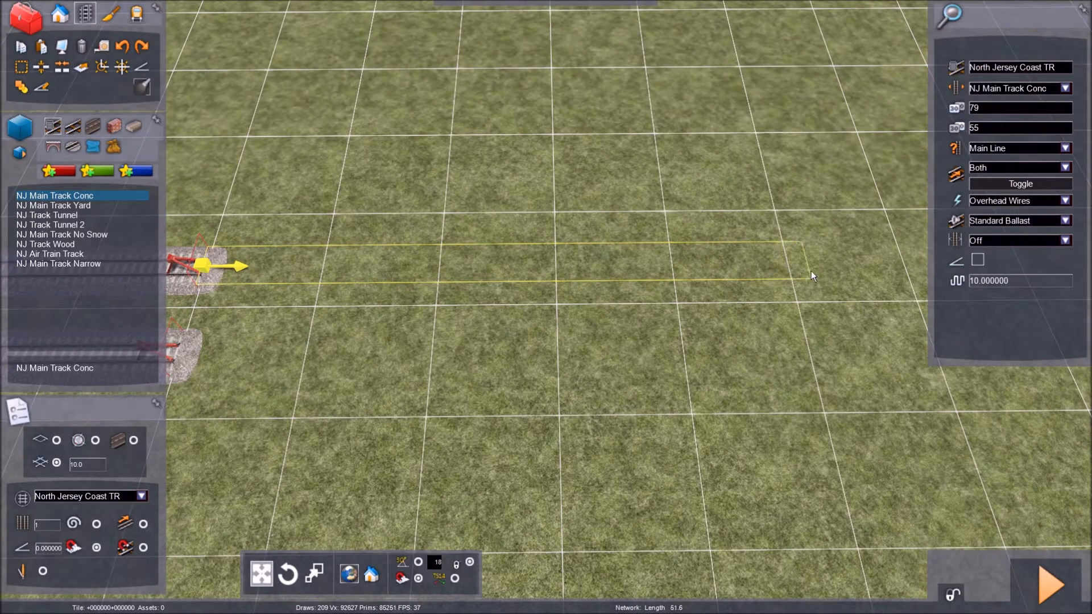
pyautogui.press('Right')
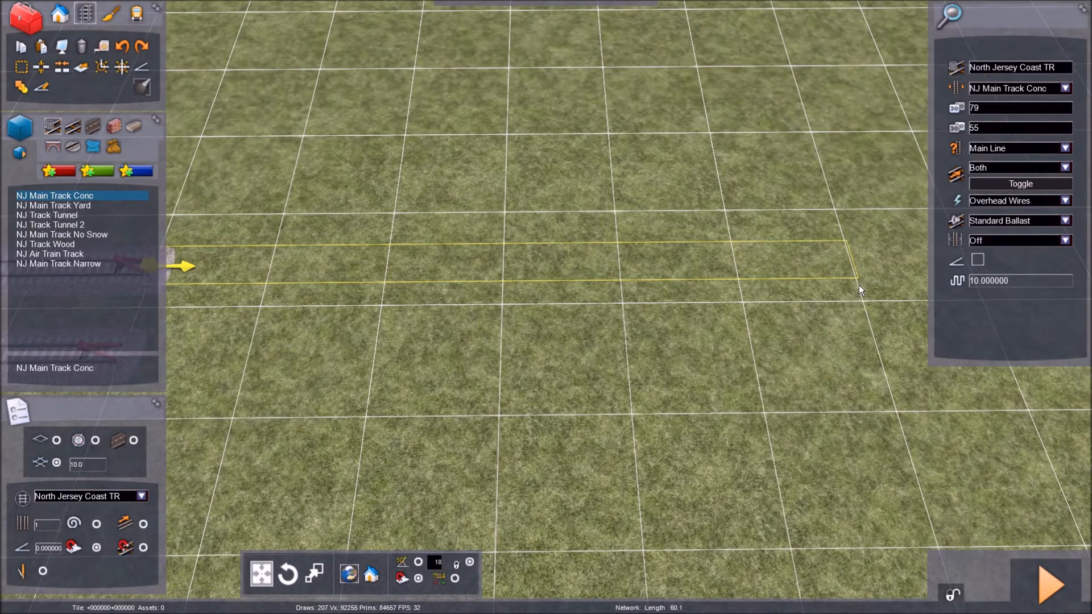
pyautogui.click(857, 285)
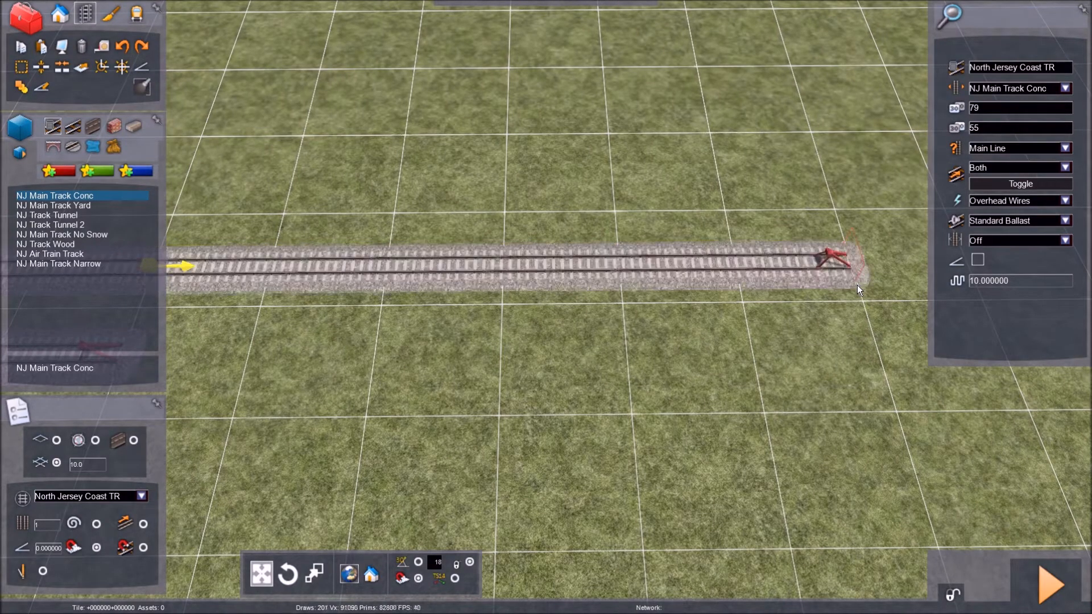
# Step: Extend the track farther from the train-icon marker straight by about 60 m, level with the end of its neighbour
pyautogui.press('Left')
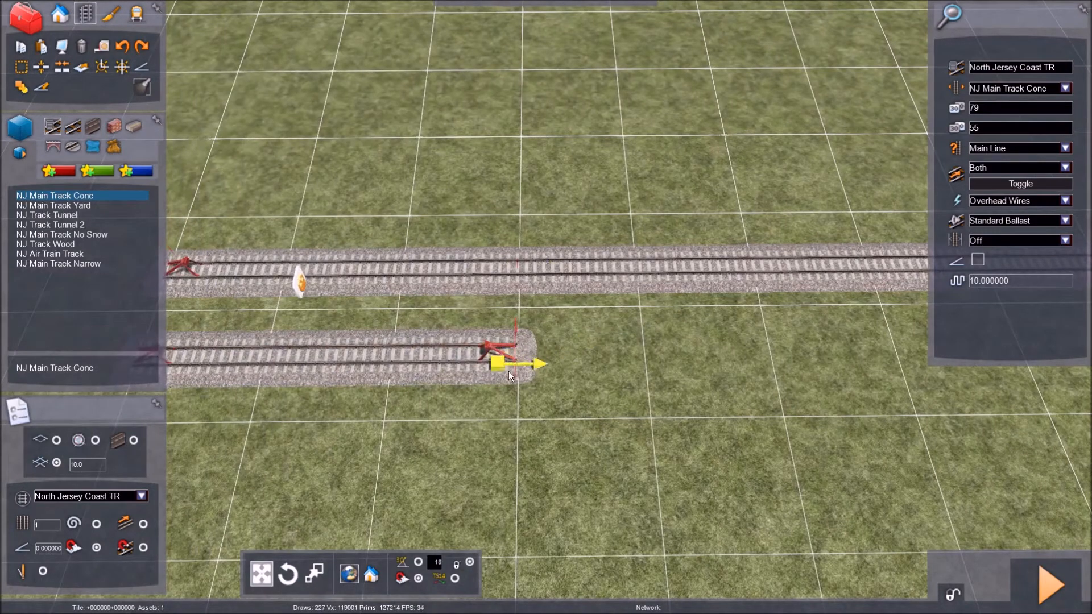
pyautogui.click(512, 349)
pyautogui.press('Right')
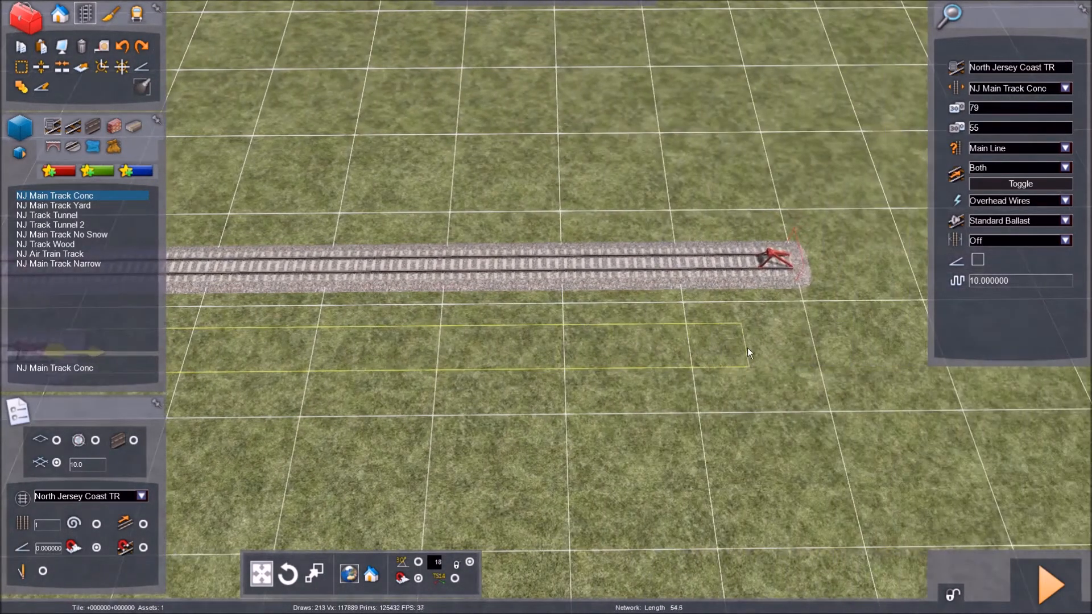
pyautogui.click(814, 347)
pyautogui.press('Left')
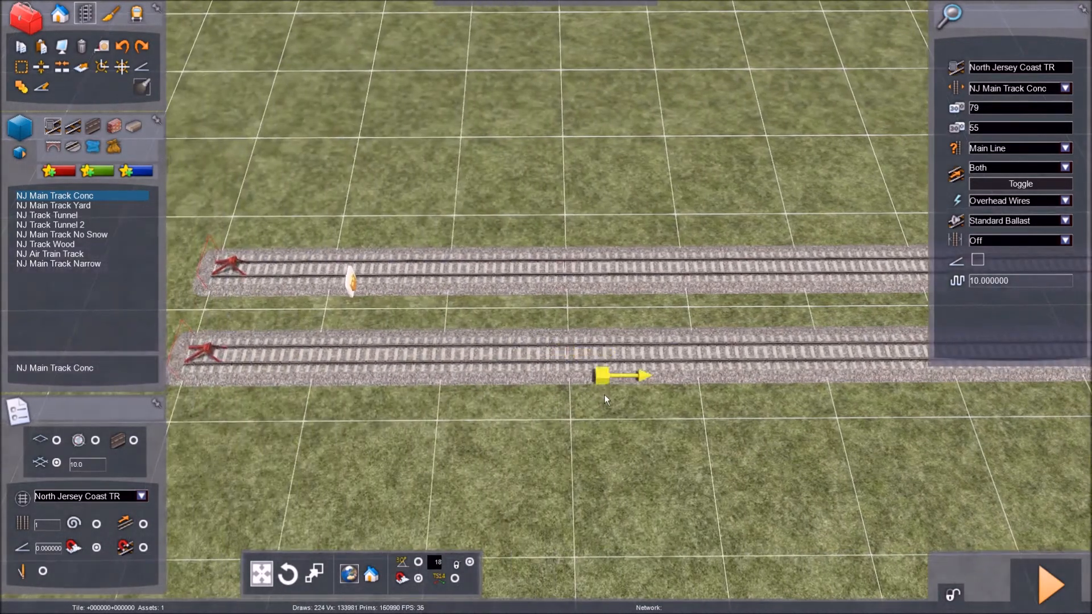
pyautogui.scroll(3, 588, 466)
pyautogui.scroll(-2, 588, 466)
pyautogui.scroll(4, 587, 466)
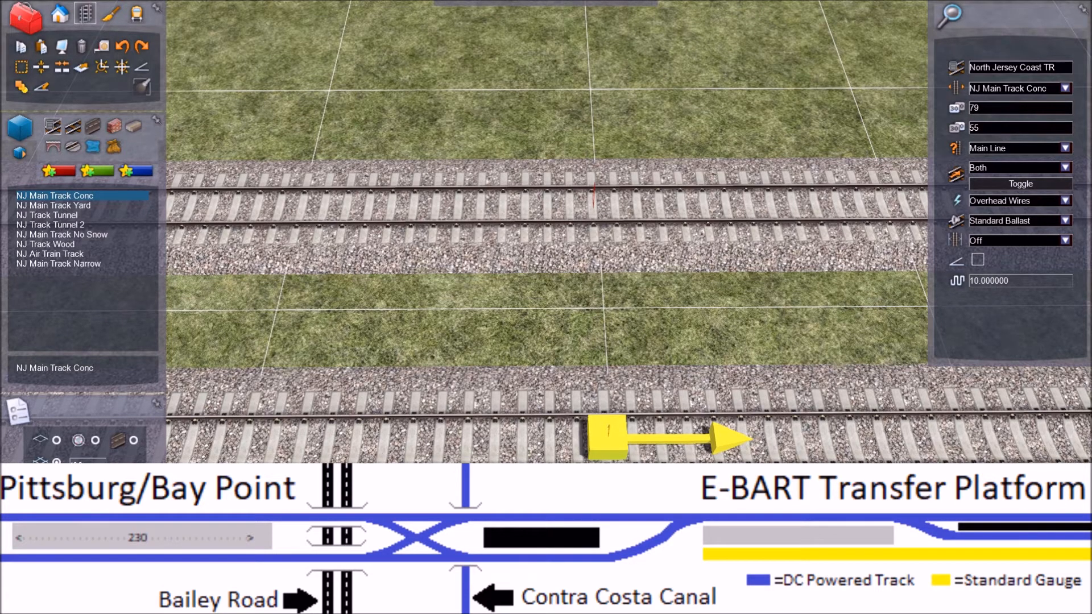
pyautogui.click(313, 350)
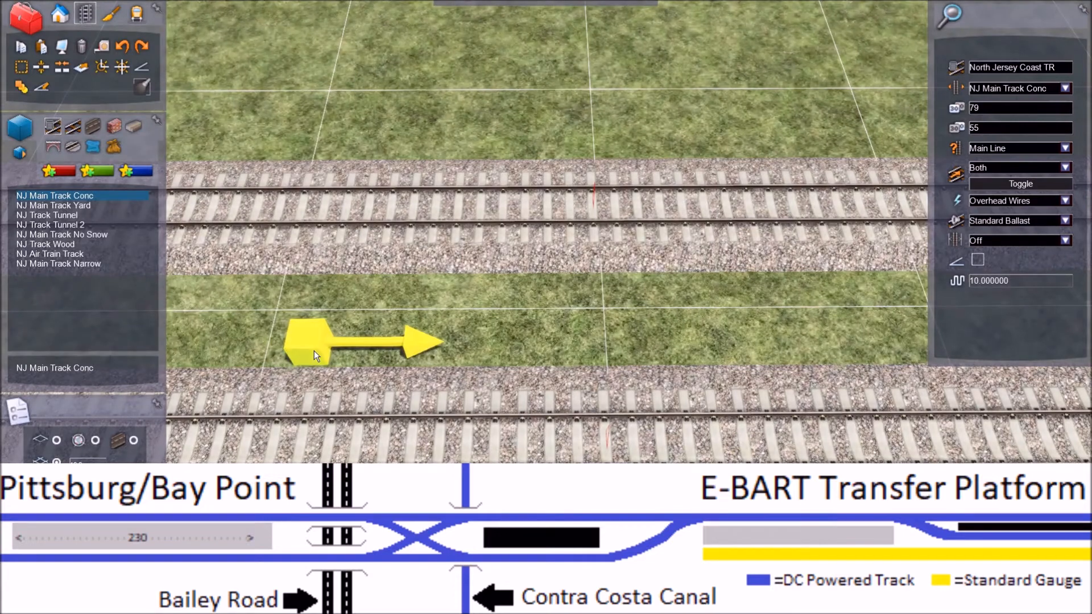
pyautogui.moveTo(314, 351); pyautogui.dragTo(552, 288)
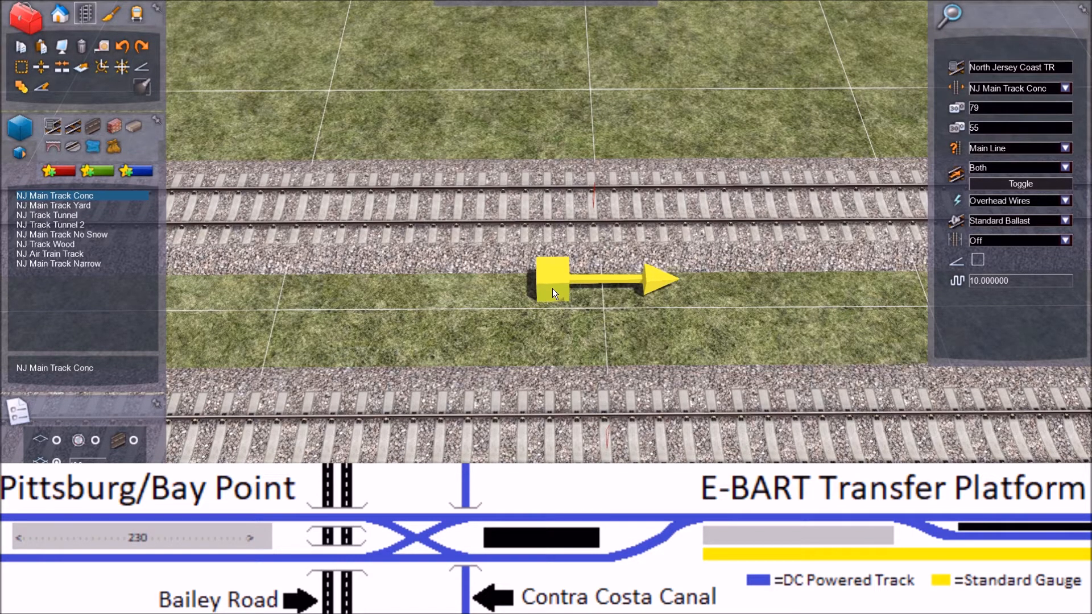
pyautogui.moveTo(555, 292); pyautogui.dragTo(605, 440)
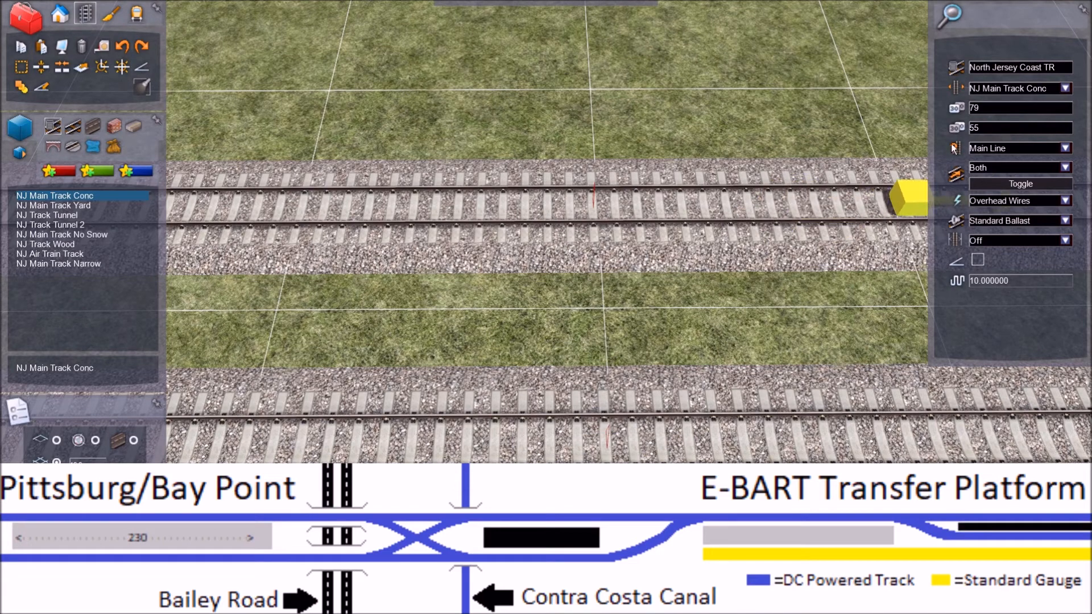
pyautogui.press('Right')
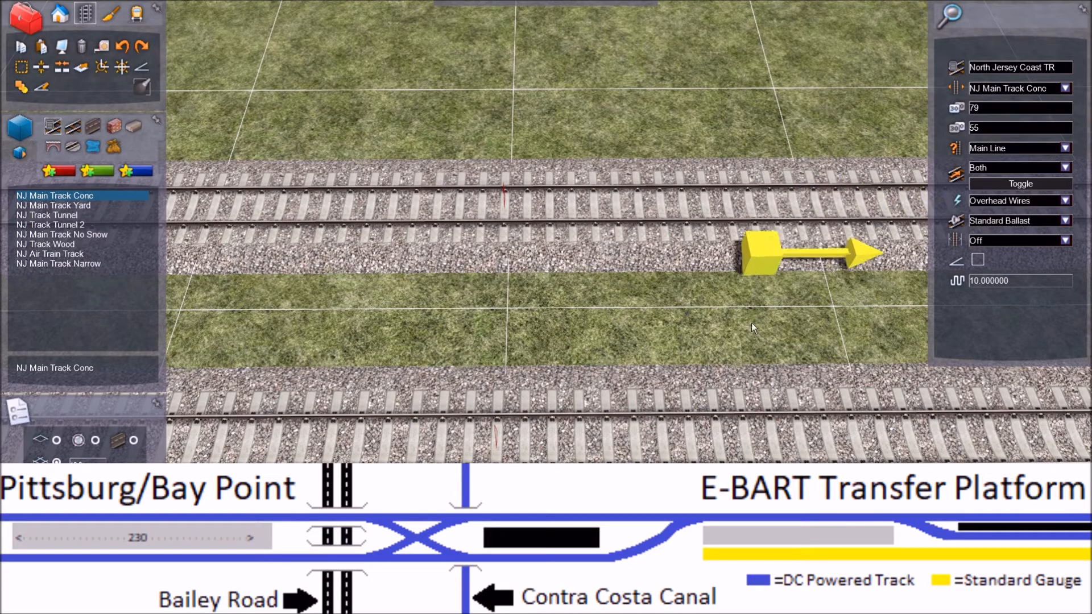
# Step: Set both speed limits to 30 and the line type to Yard for the crossover track
pyautogui.moveTo(987, 107); pyautogui.dragTo(966, 108)
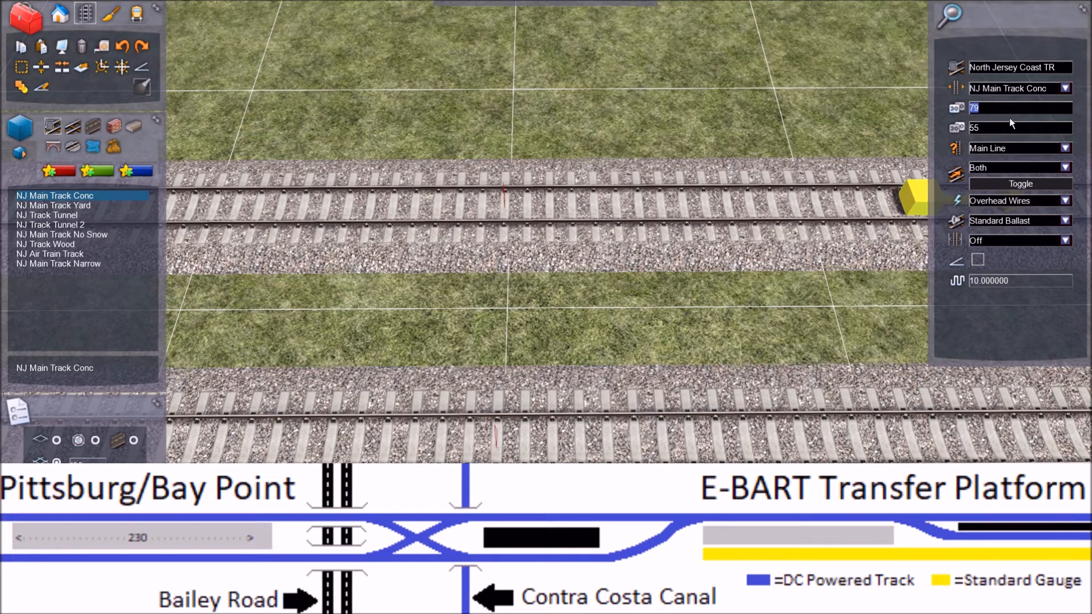
pyautogui.write('30')
pyautogui.doubleClick(972, 129)
pyautogui.write('301')
pyautogui.press('BackSpace')
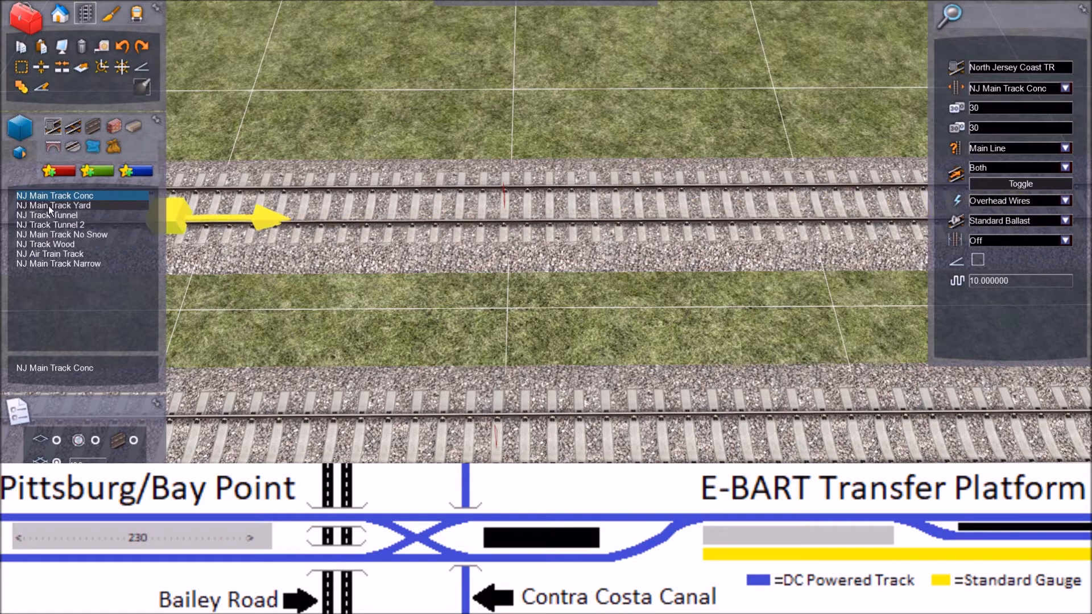
pyautogui.click(1066, 149)
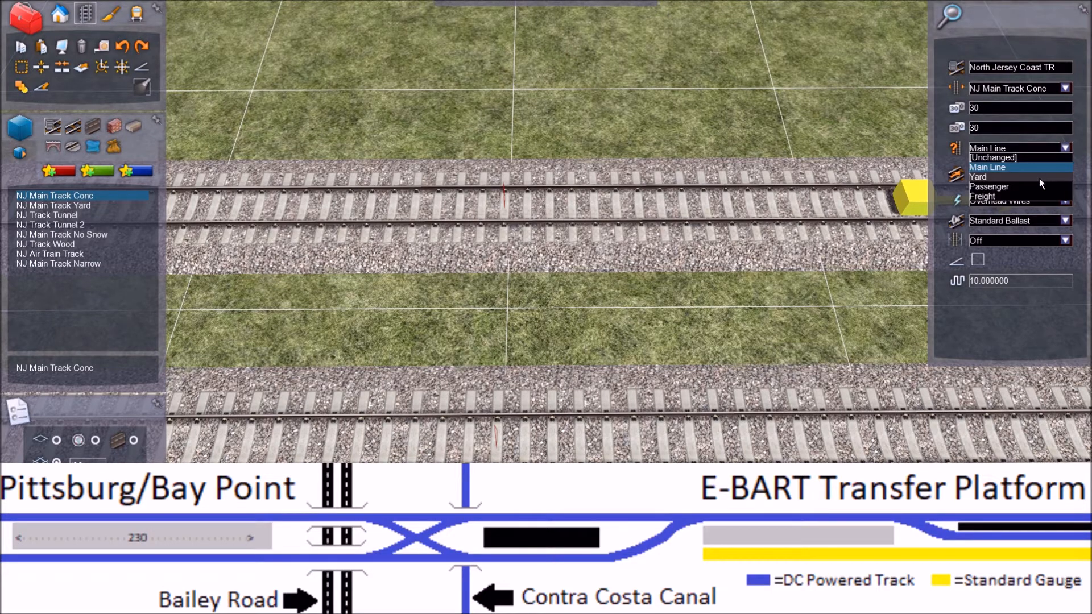
pyautogui.click(1039, 178)
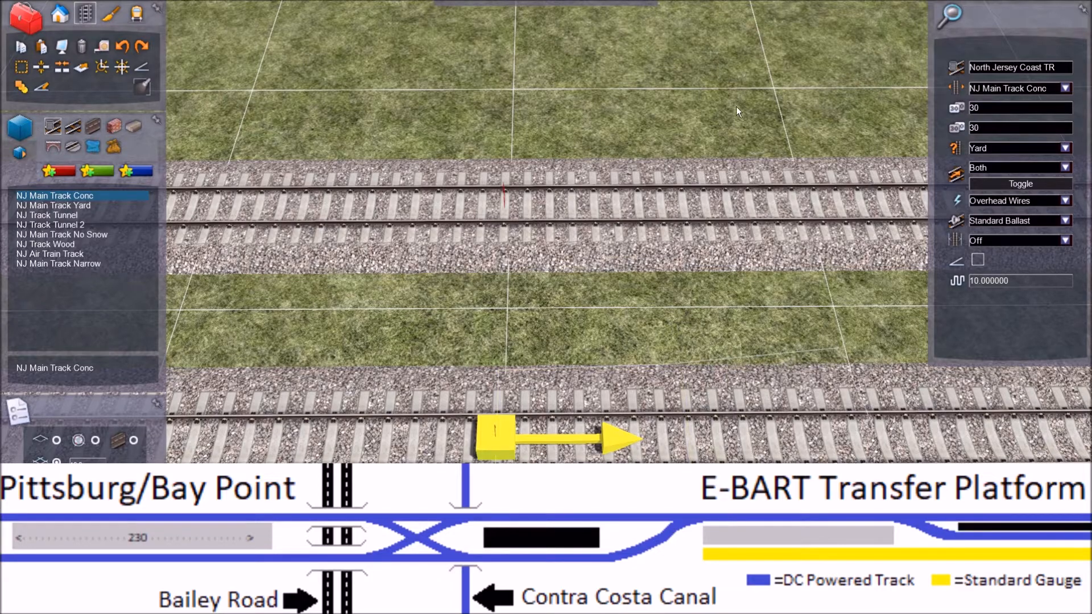
# Step: Lay a short curved track branching from the joint of the main track farther from the train-icon marker, towards its neighbour
pyautogui.moveTo(738, 79); pyautogui.dragTo(998, 114, button='right')
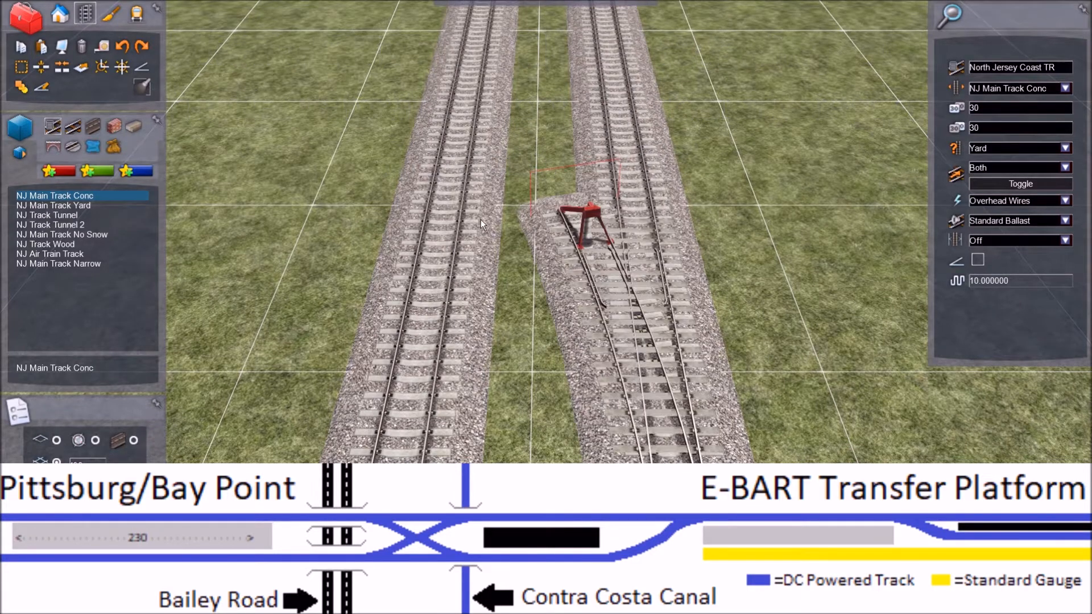
pyautogui.press('Left')
pyautogui.press('Right')
pyautogui.press('Up')
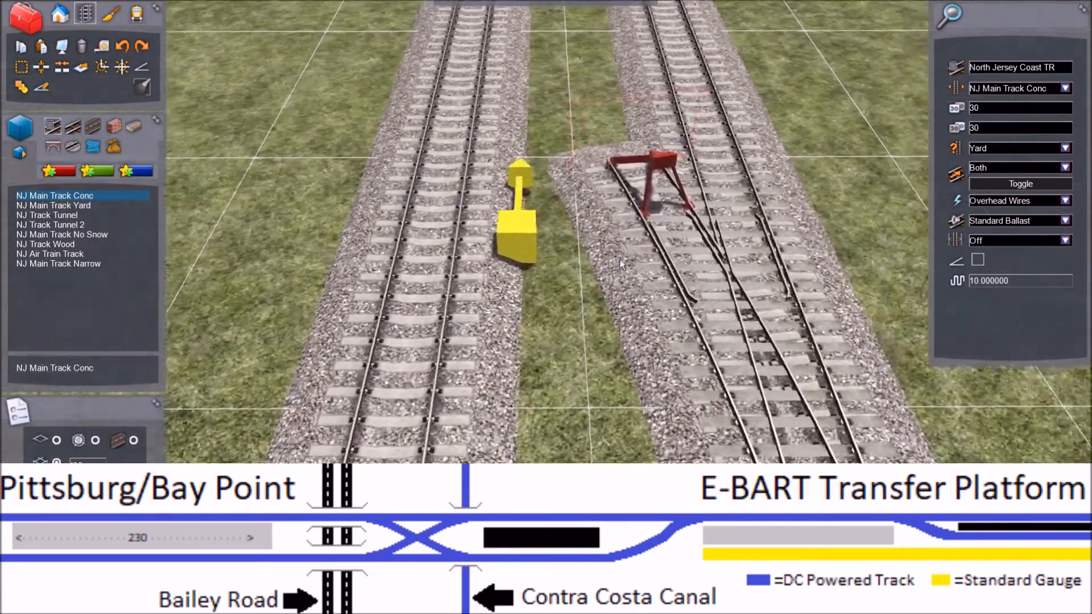
# Step: Lay a matching curved track branching from the opposite joint of the other main track, so both branches converge between the mains
pyautogui.press('Right')
pyautogui.moveTo(620, 260); pyautogui.dragTo(876, 250, button='right')
pyautogui.press('Left')
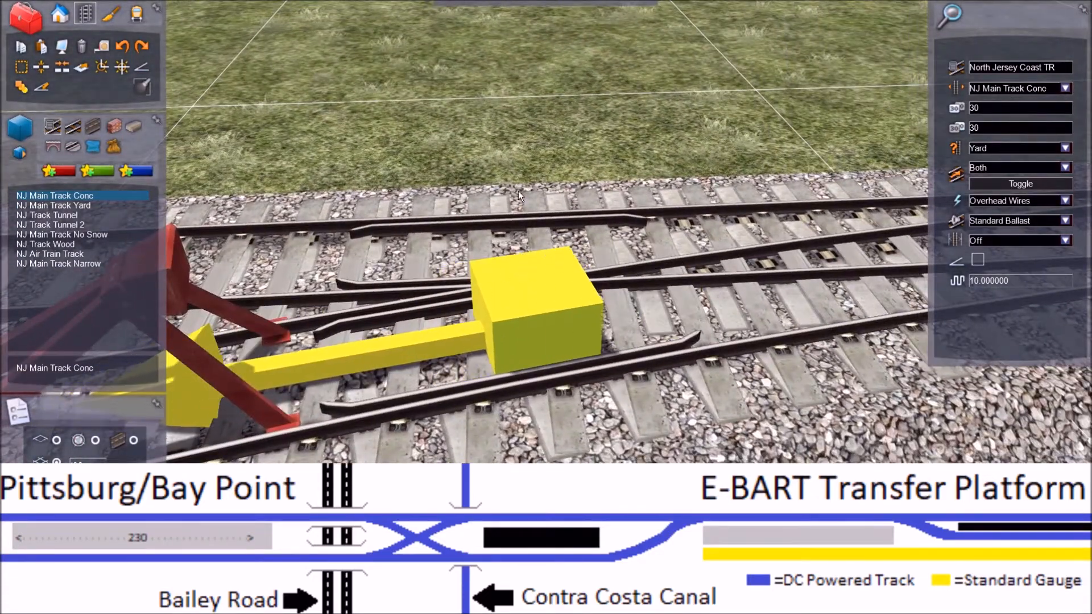
pyautogui.scroll(-6, 518, 191)
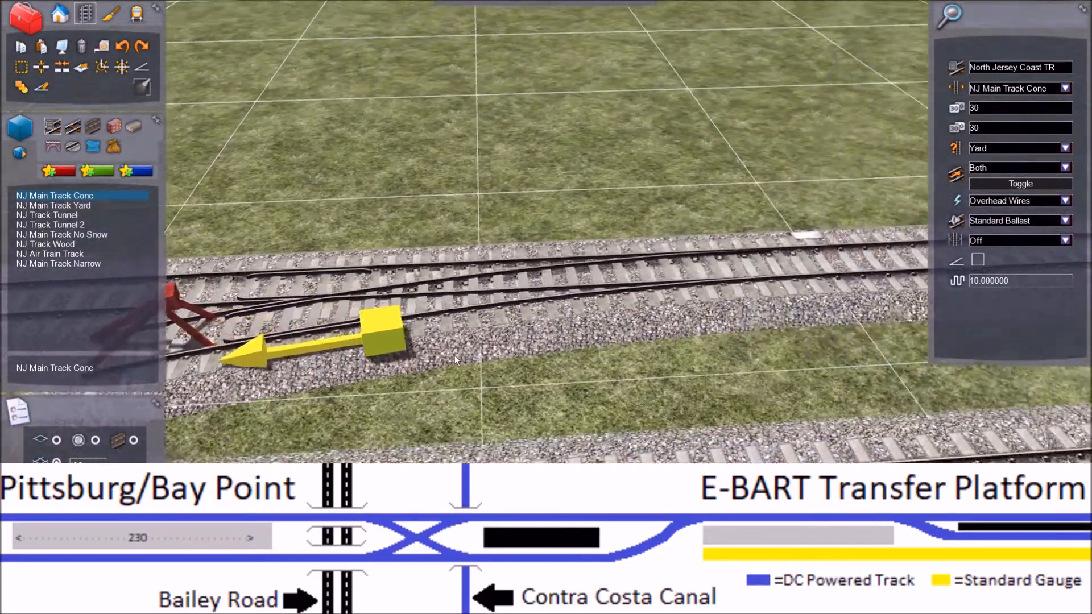
pyautogui.press('Right')
pyautogui.moveTo(454, 356); pyautogui.dragTo(412, 378, button='right')
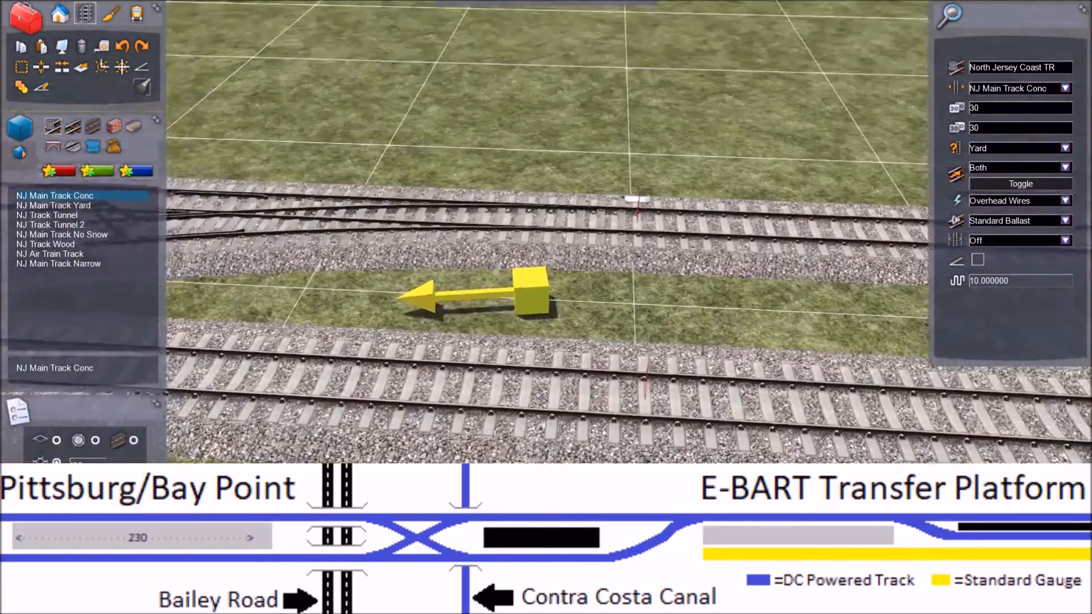
pyautogui.press('Right')
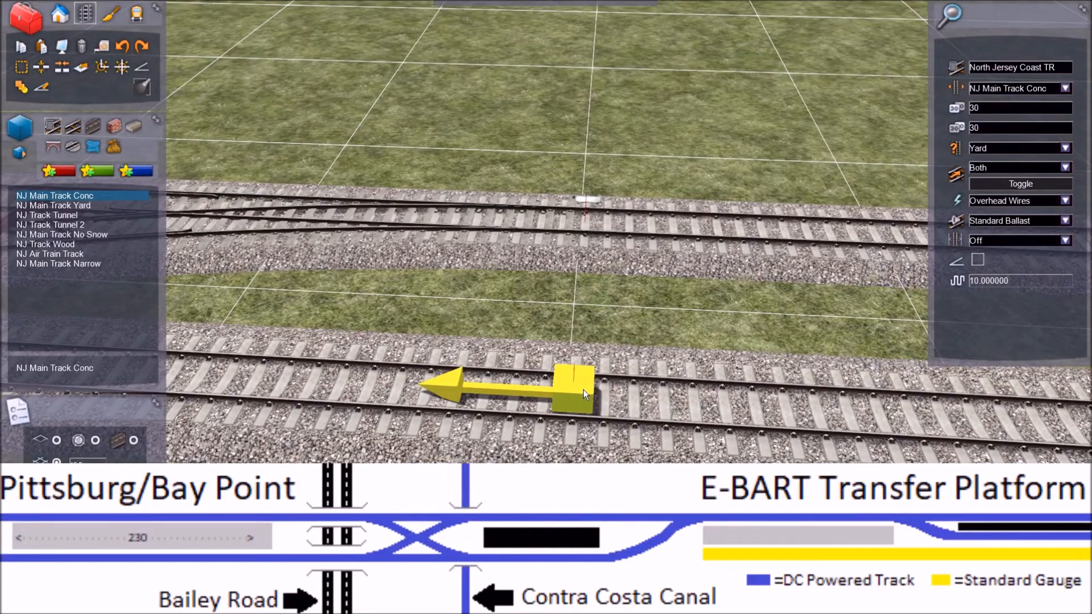
pyautogui.press('Left')
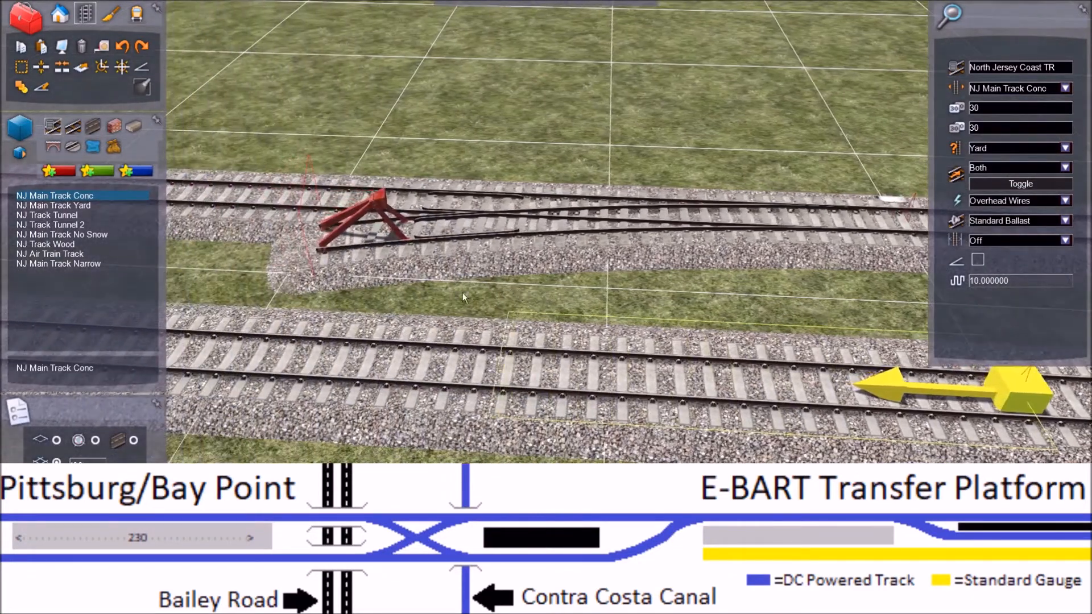
pyautogui.moveTo(462, 292); pyautogui.dragTo(278, 265, button='right')
pyautogui.press('Right')
pyautogui.moveTo(504, 199); pyautogui.dragTo(539, 279, button='right')
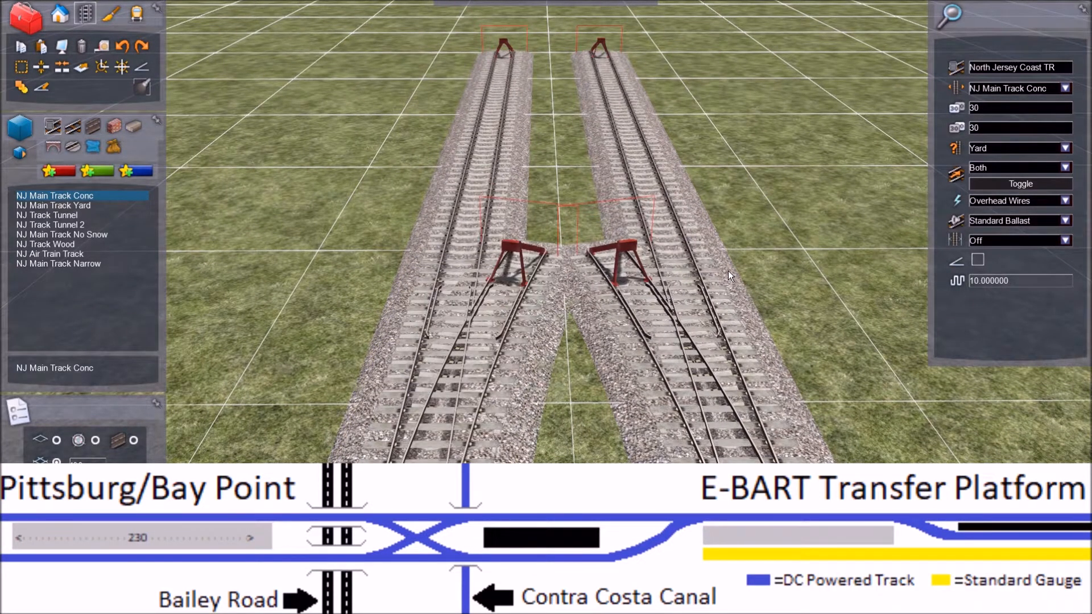
# Step: Try to extend the first curved branch straight across the gap towards the opposite main track
pyautogui.moveTo(728, 270)
pyautogui.mouseDown(button='right')
pyautogui.moveTo(435, 270)
pyautogui.moveTo(589, 318)
pyautogui.mouseUp(button='right')
pyautogui.press('Right')
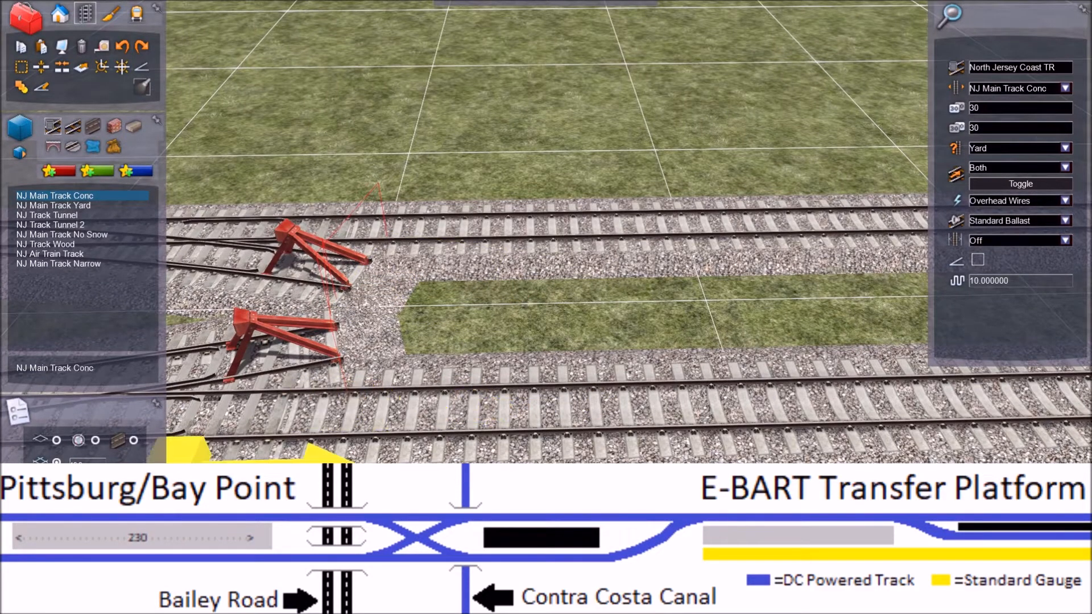
pyautogui.click(333, 309)
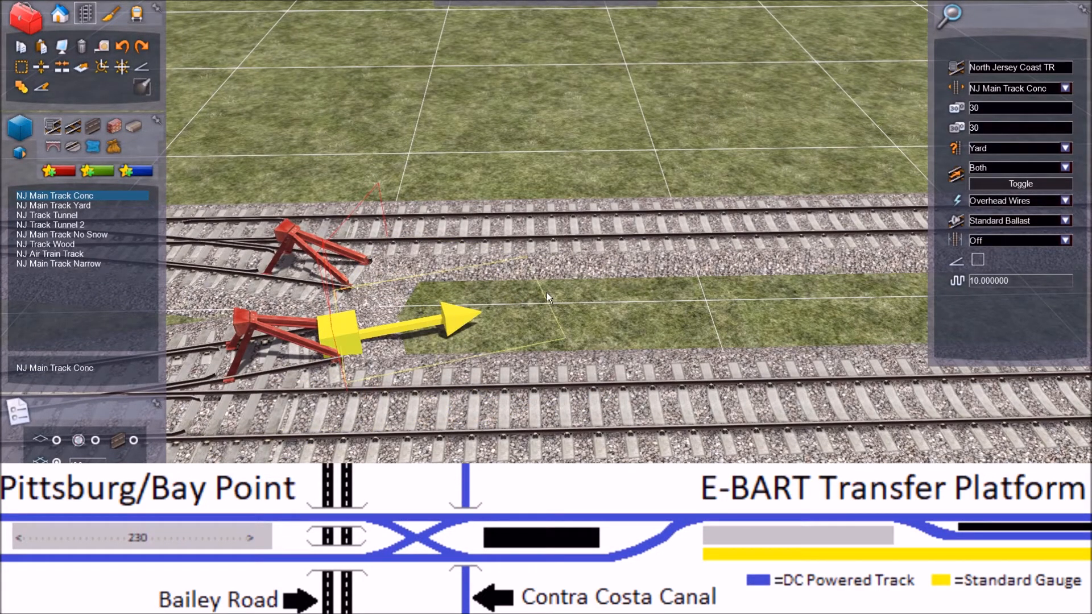
pyautogui.click(645, 278)
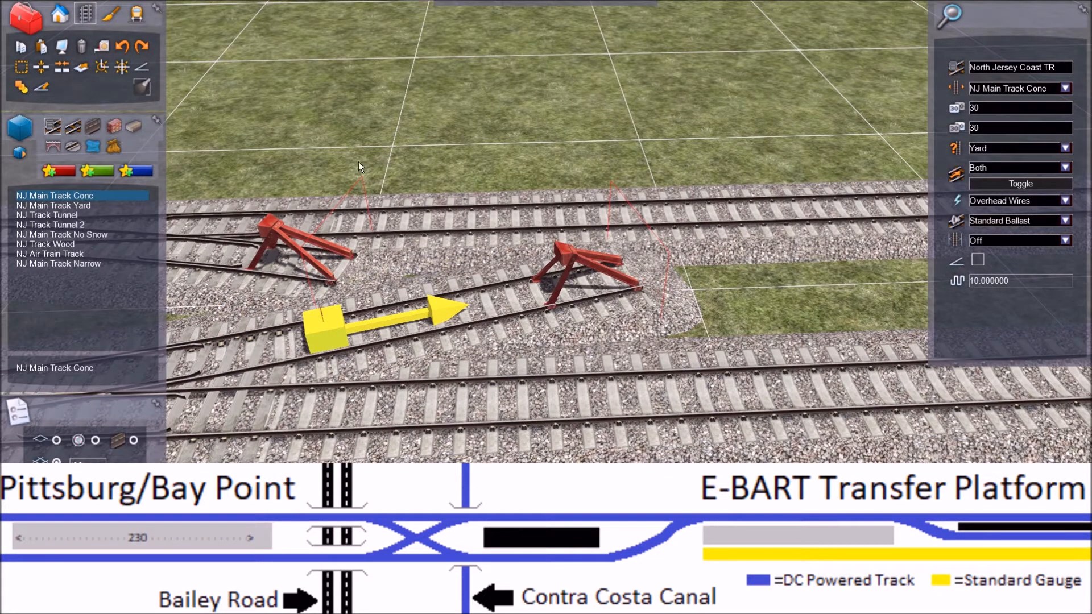
# Step: Try to extend the second curved branch straight across the first extension to form the crossing
pyautogui.moveTo(460, 72); pyautogui.dragTo(636, 318, button='right')
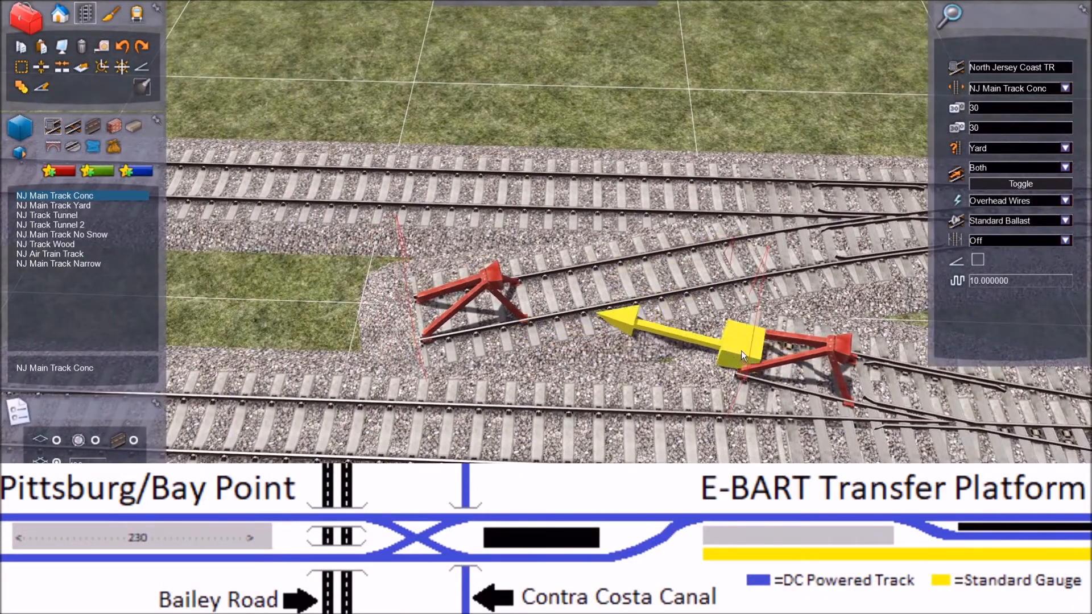
pyautogui.click(738, 349)
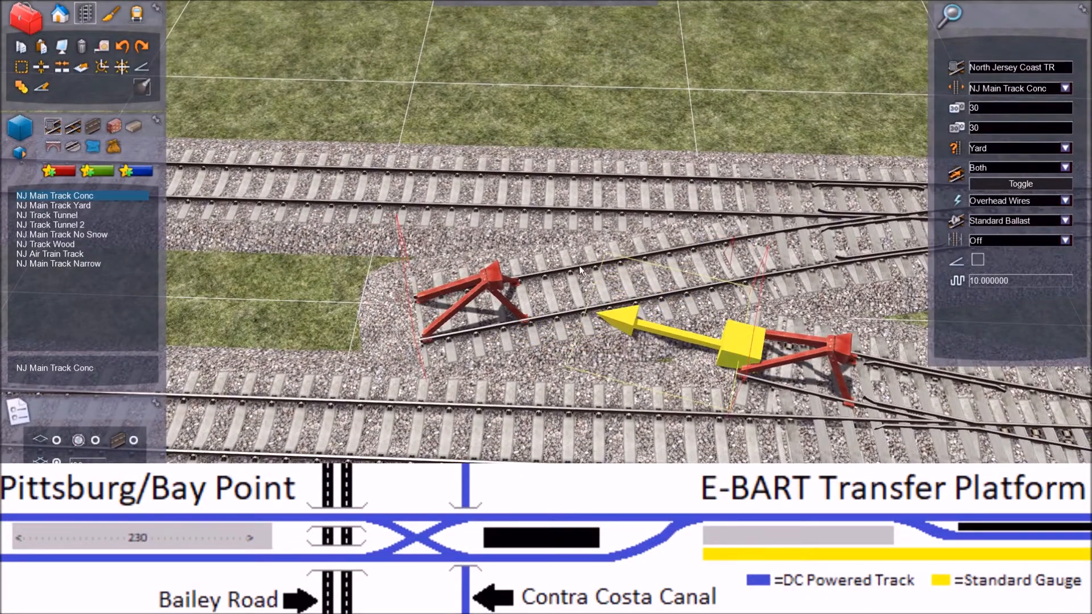
pyautogui.click(443, 239)
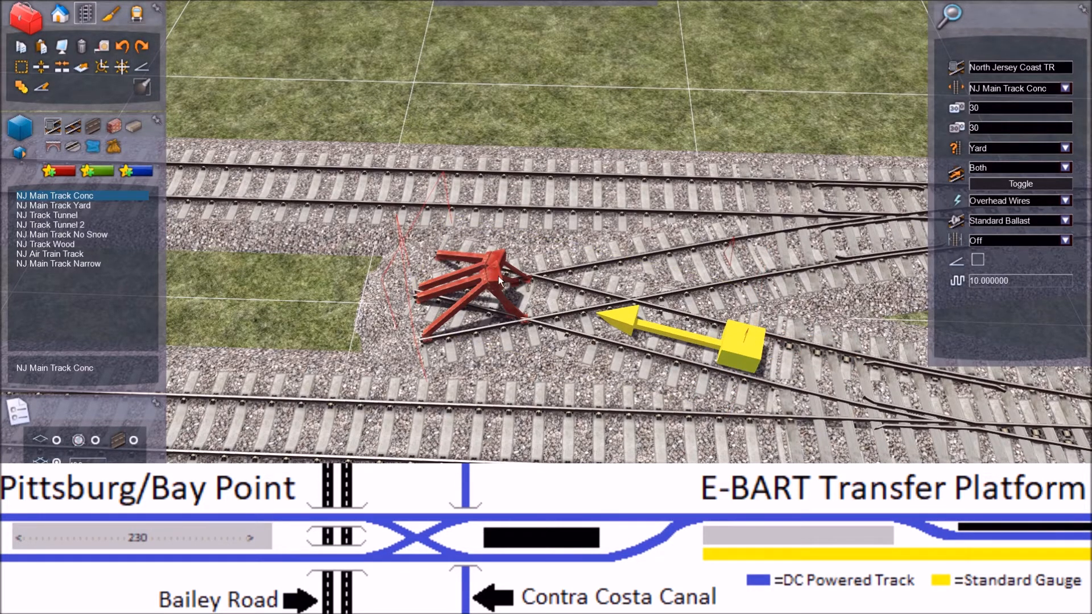
# Step: Undo the two crossing straight extensions, back to the two curved branches
pyautogui.press('Left')
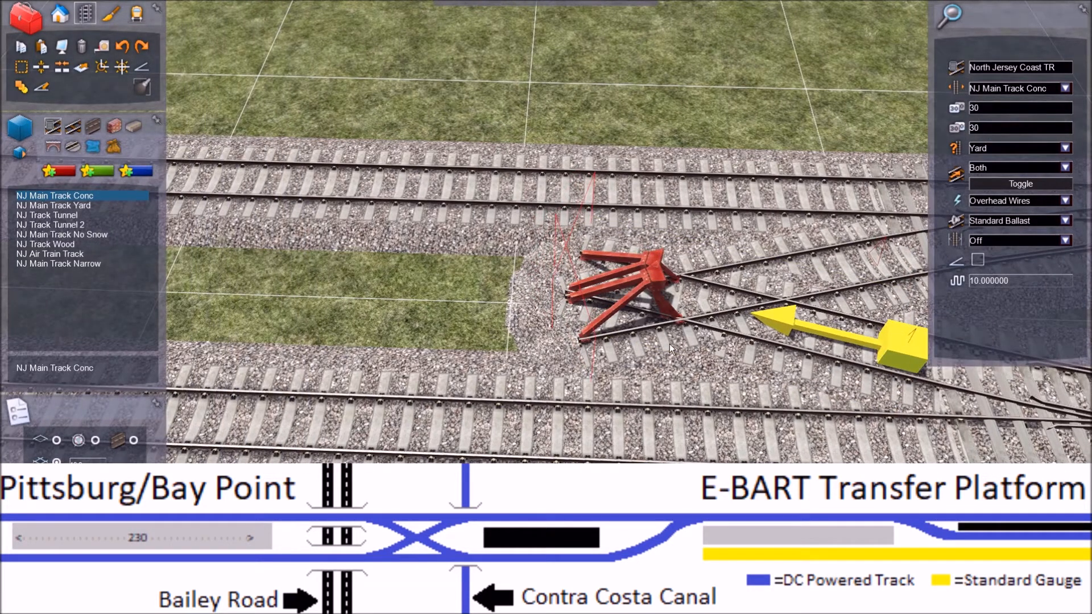
pyautogui.press('Right')
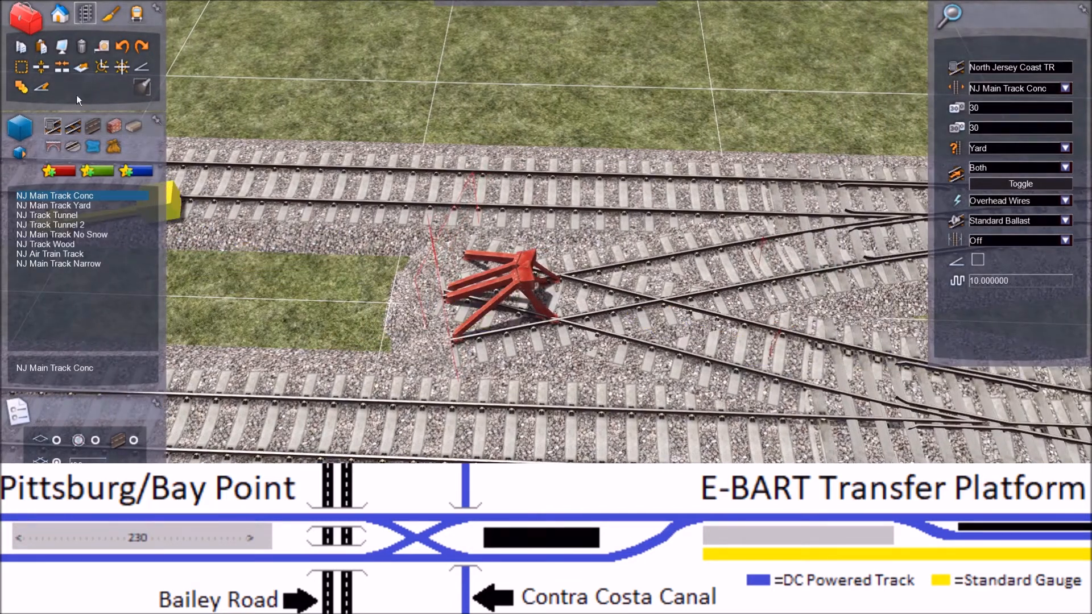
pyautogui.click(122, 46)
pyautogui.press('Left')
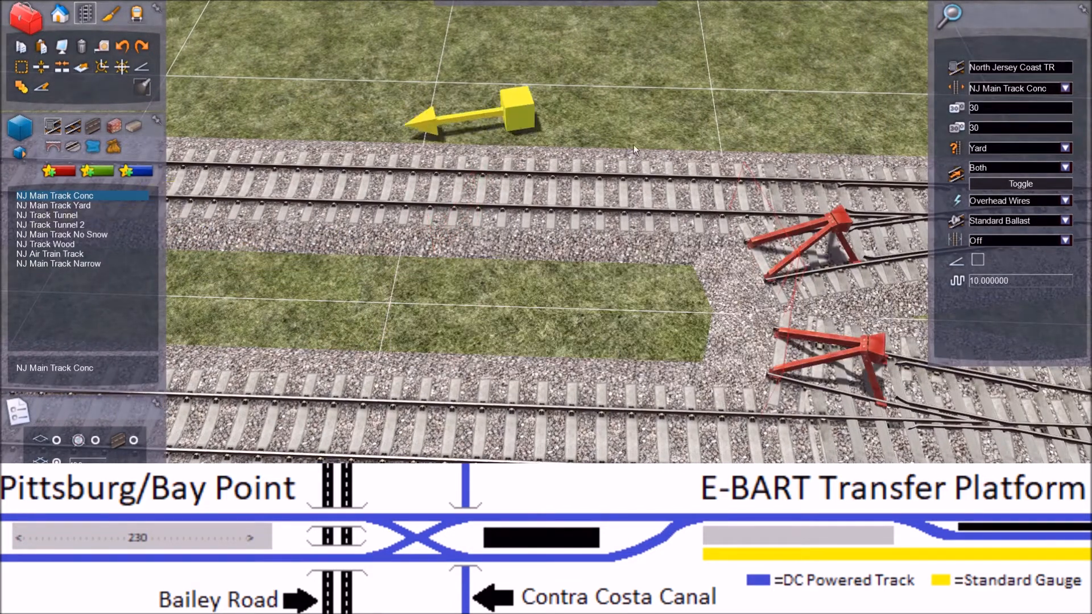
# Step: Extend both curved branches with short straight yard tracks that cross each other between the two main tracks
pyautogui.click(734, 255)
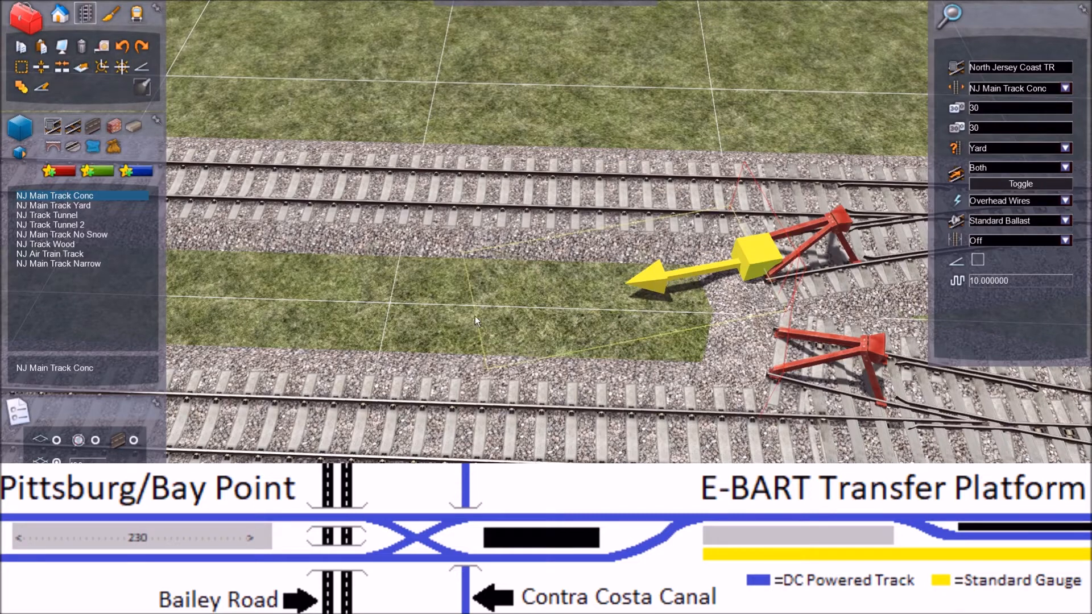
pyautogui.click(410, 328)
pyautogui.click(802, 357)
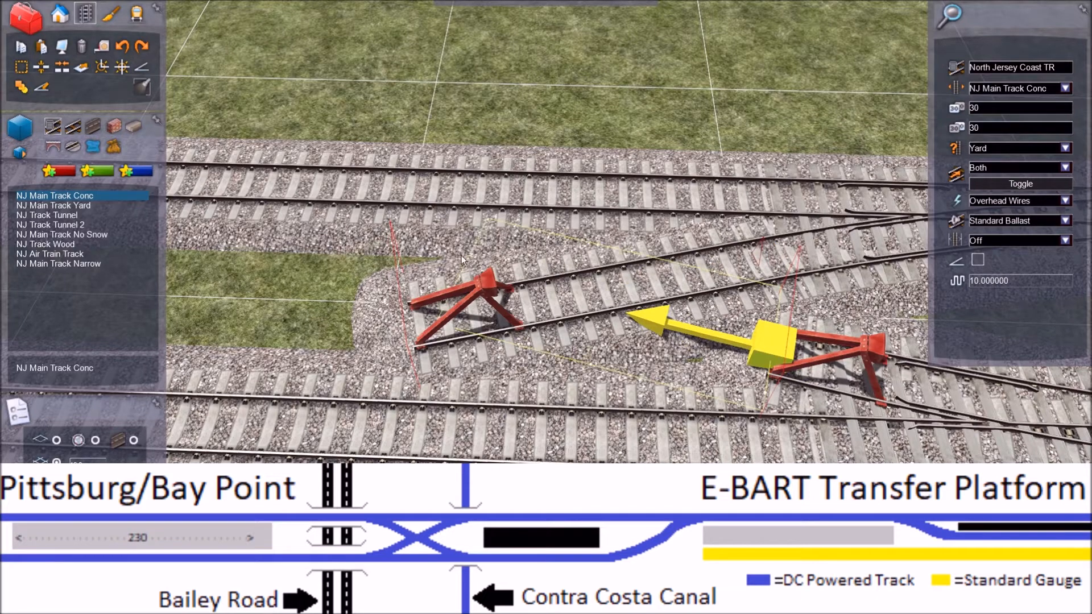
pyautogui.click(426, 255)
# Step: Continue the first diagonal from its open end with a curved track that joins the near main track
pyautogui.press('Left')
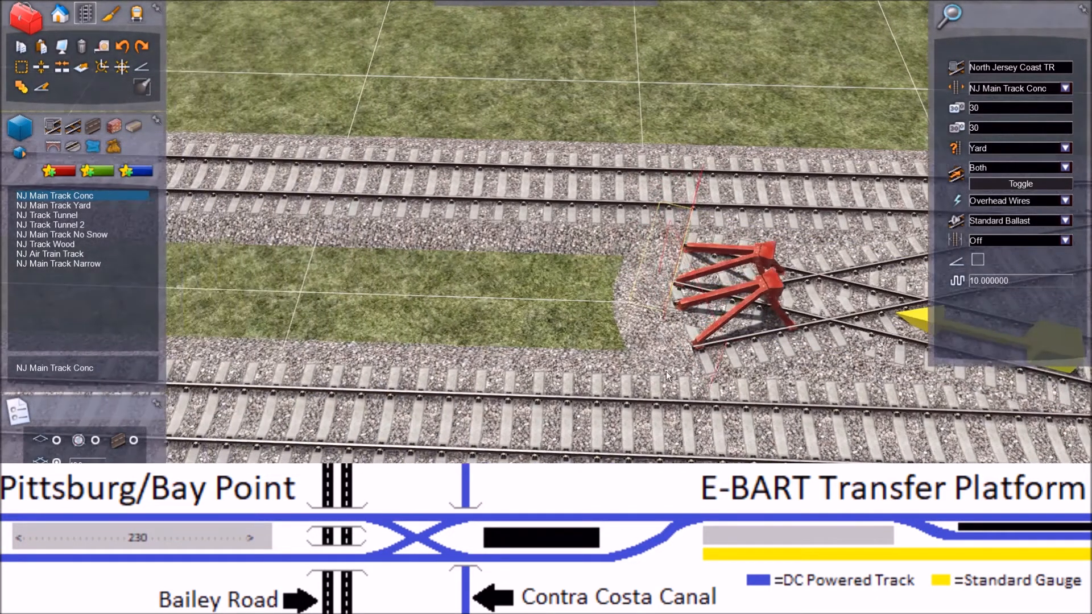
pyautogui.press('Left')
pyautogui.press('Right')
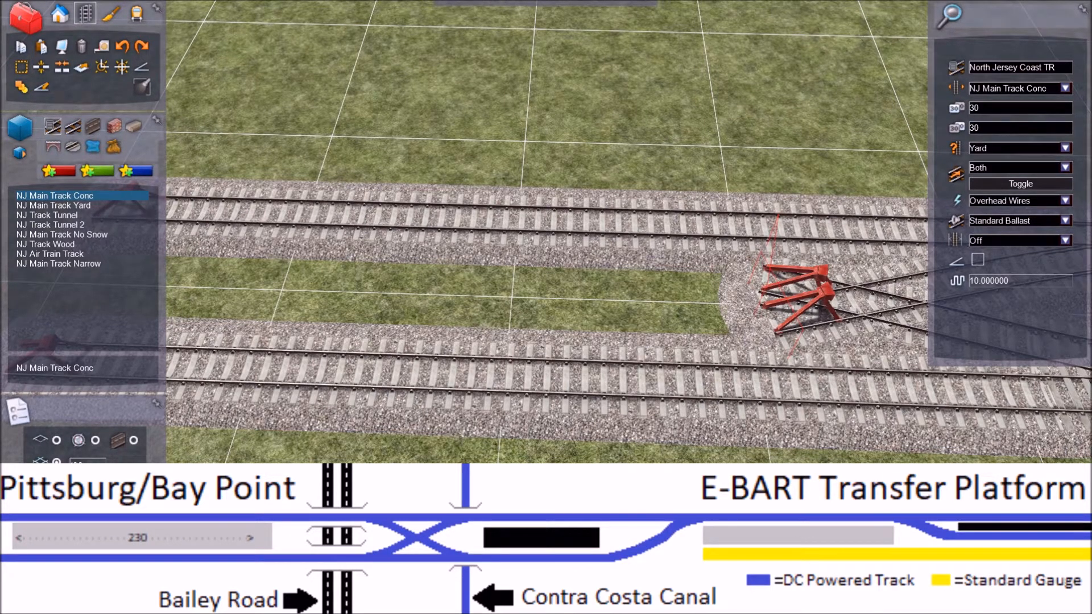
pyautogui.click(759, 326)
pyautogui.press('Left')
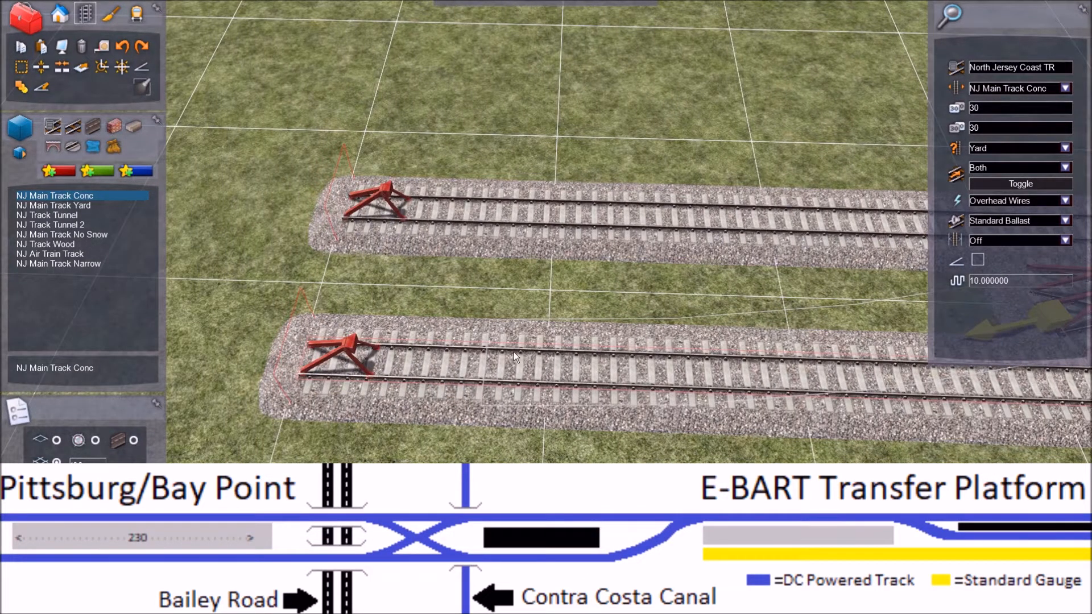
pyautogui.click(513, 351)
pyautogui.press('Right')
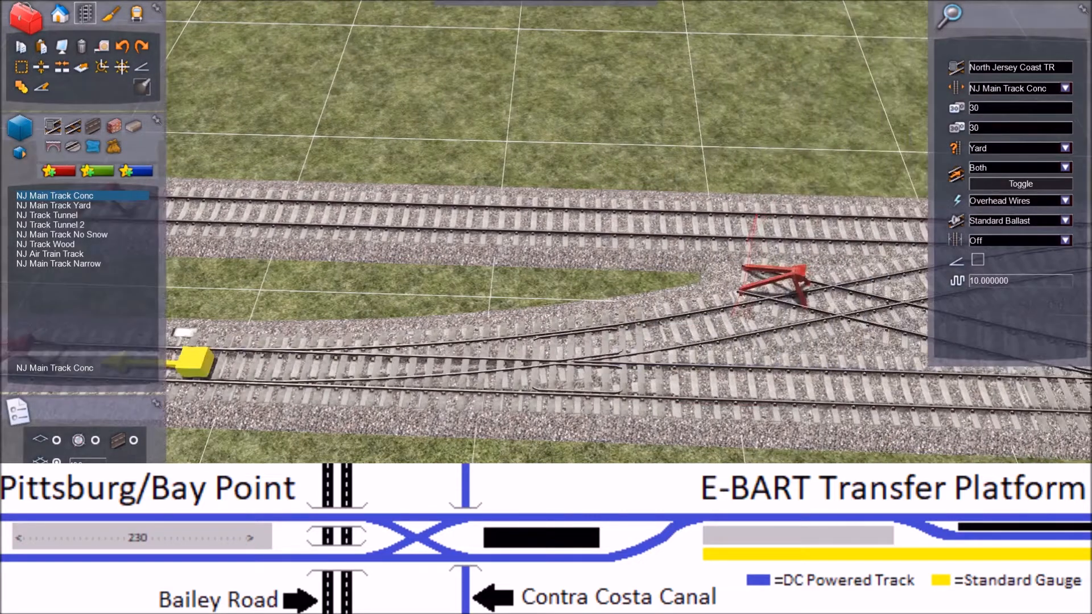
pyautogui.press('Escape')
pyautogui.press('Left')
pyautogui.press('Left')
pyautogui.click(73, 195)
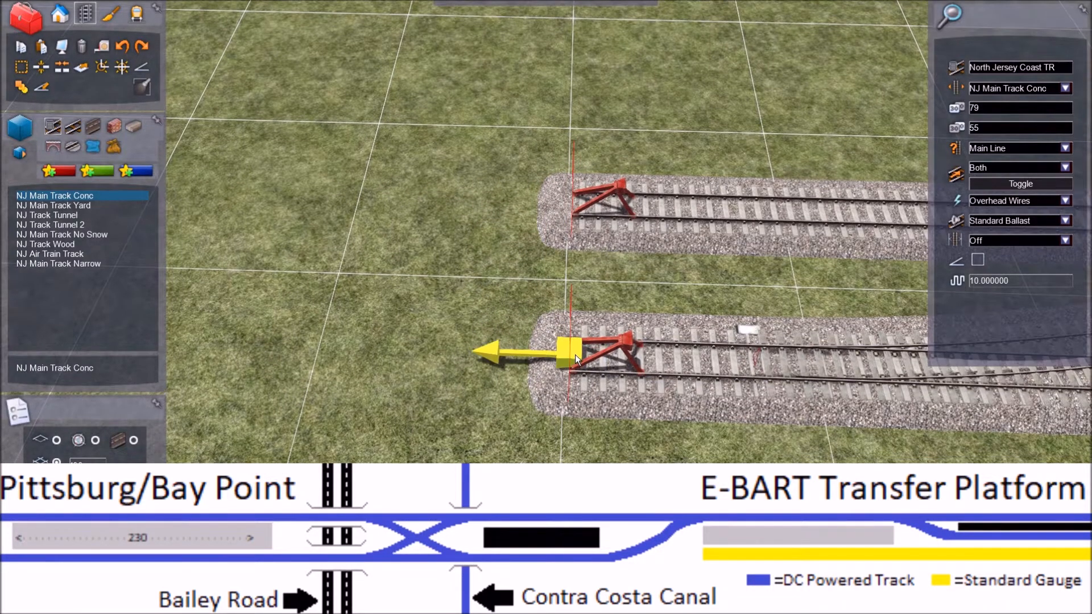
pyautogui.click(575, 354)
pyautogui.press('Left')
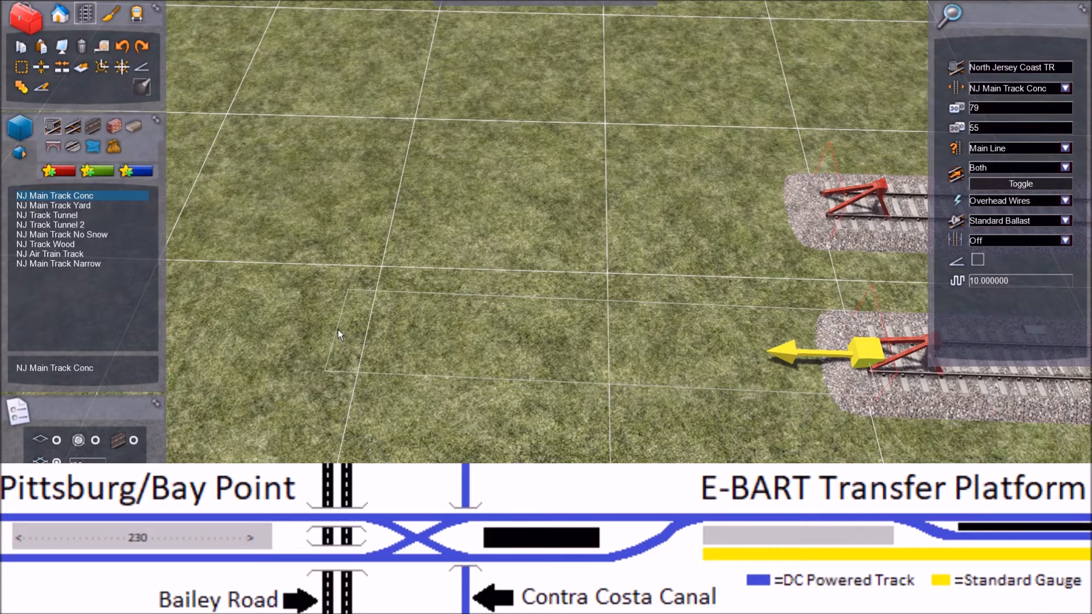
pyautogui.rightClick(343, 347)
# Step: Set the new track's properties to type Yard with both speed limits at 30
pyautogui.press('Right')
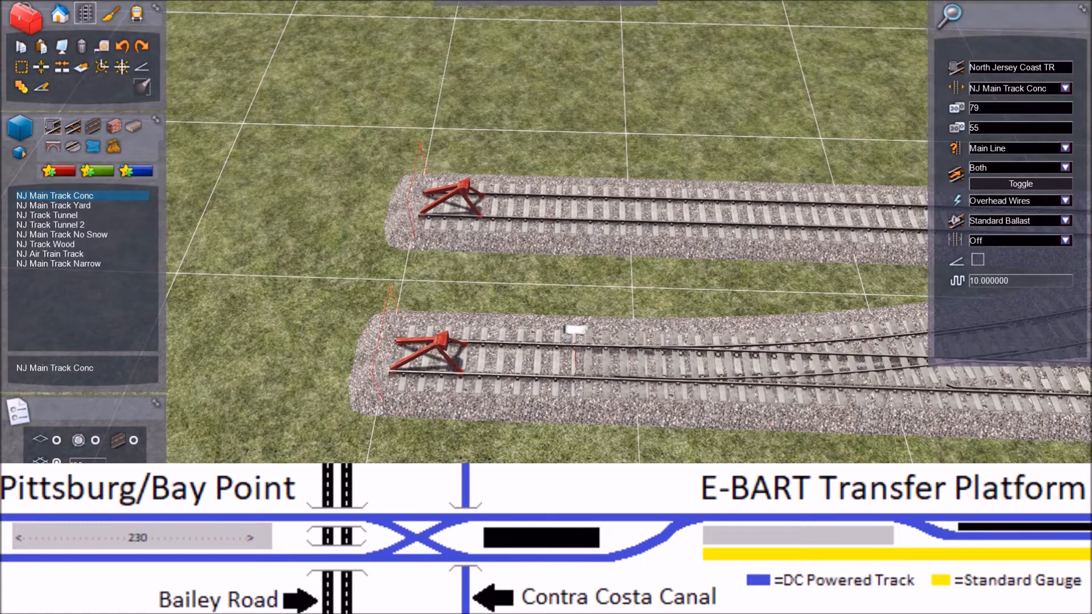
pyautogui.press('Right')
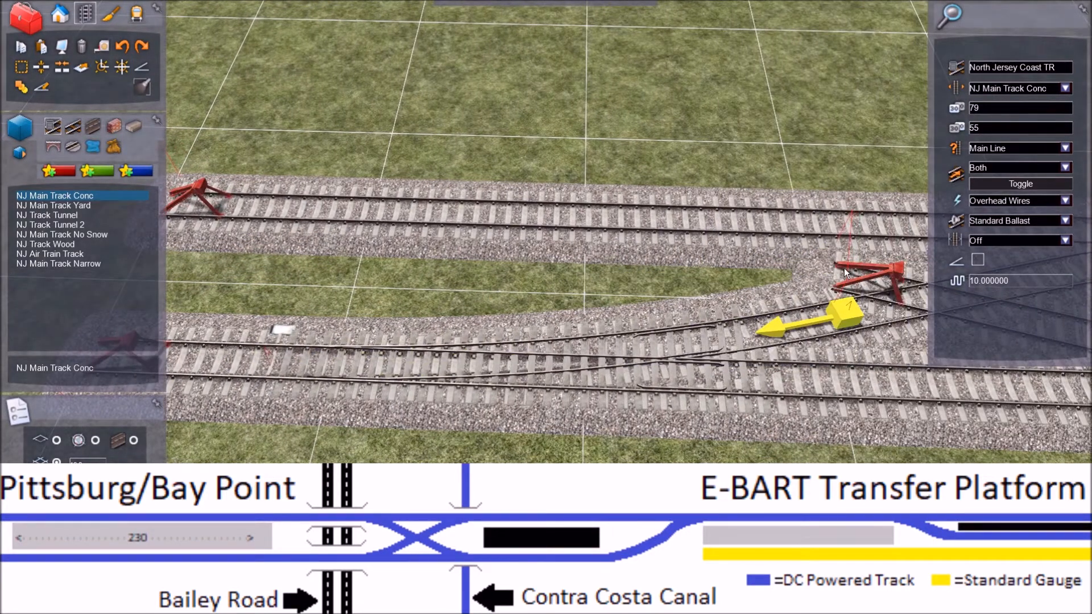
pyautogui.click(1064, 148)
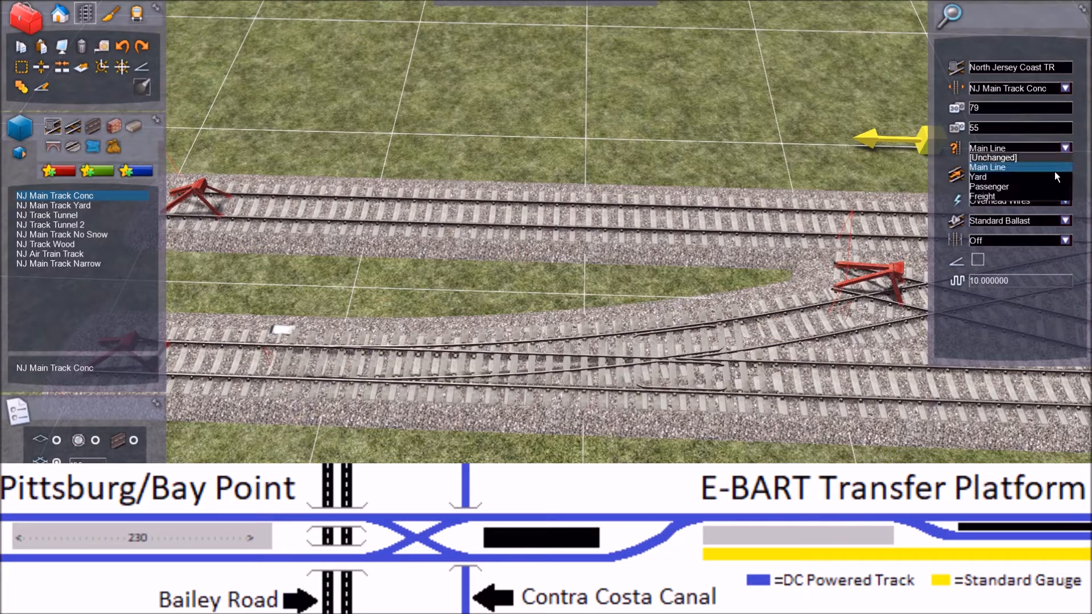
pyautogui.click(1010, 177)
pyautogui.moveTo(991, 127); pyautogui.dragTo(971, 129)
pyautogui.write('30')
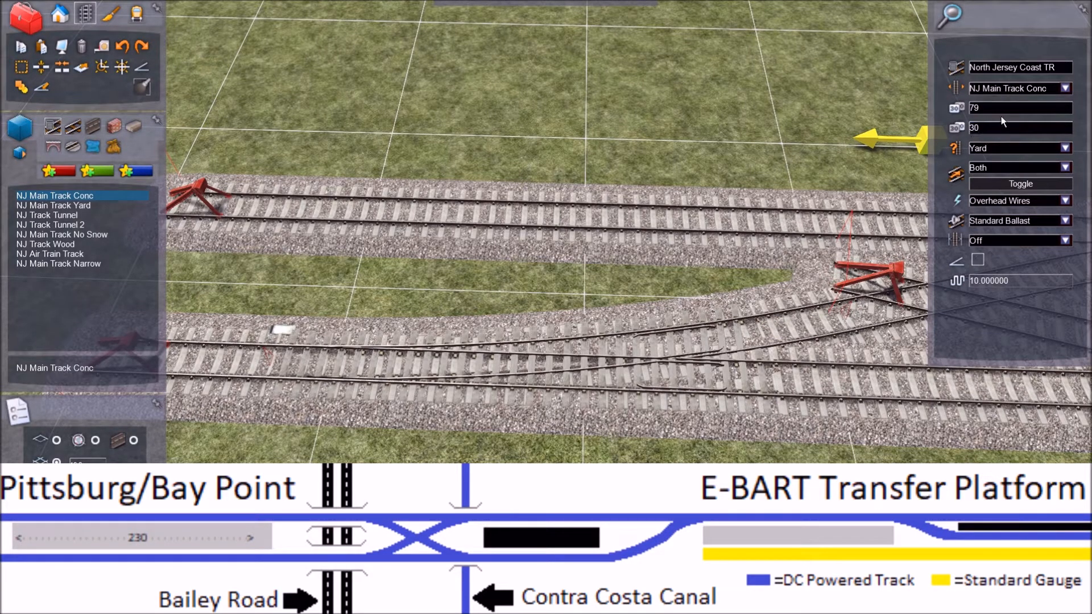
pyautogui.moveTo(994, 108); pyautogui.dragTo(970, 110)
pyautogui.press('BackSpace')
pyautogui.write('30')
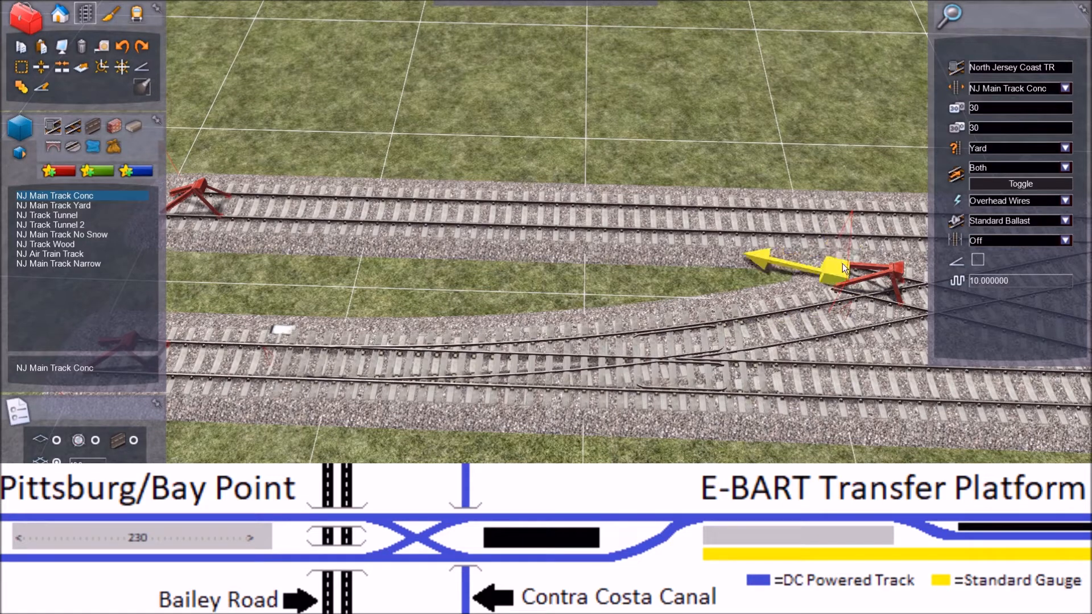
# Step: Continue the second diagonal from its open end with a curved track that joins the far main track
pyautogui.click(840, 265)
pyautogui.click(498, 227)
pyautogui.moveTo(574, 318); pyautogui.dragTo(569, 398, button='right')
pyautogui.moveTo(625, 287); pyautogui.dragTo(670, 267, button='right')
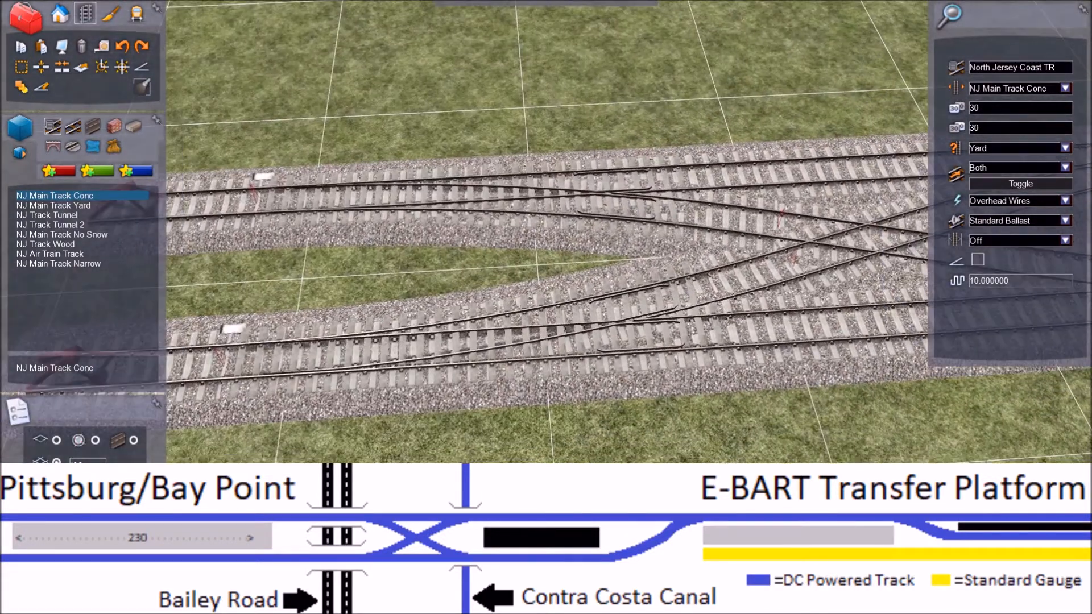
pyautogui.press('Right')
pyautogui.press('Escape')
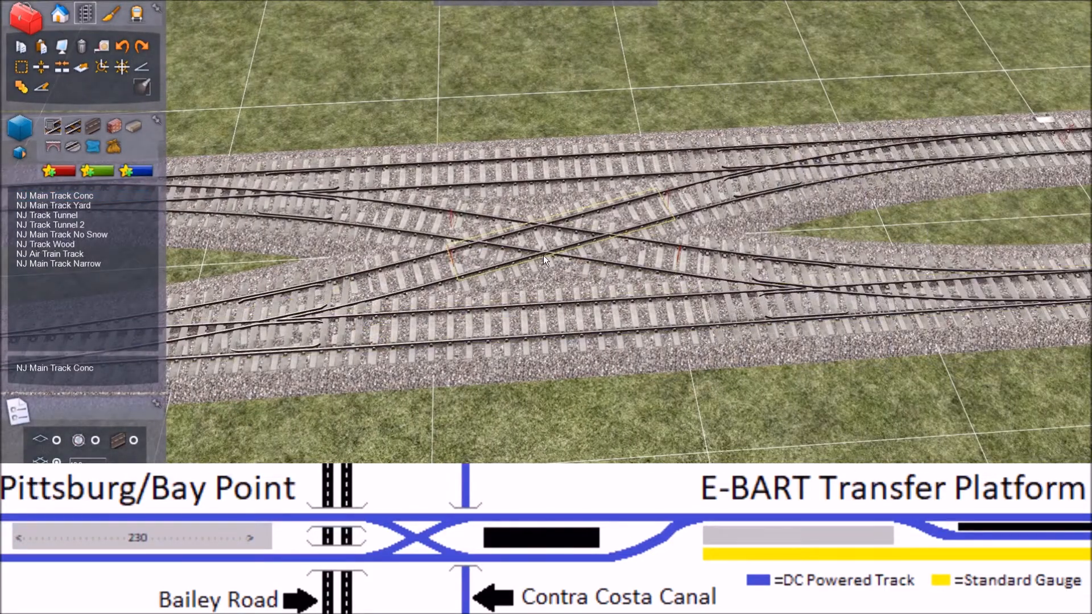
# Step: Convert the overlap of the two diagonal tracks at the middle of the crossover into a proper rail crossing
pyautogui.scroll(5, 530, 285)
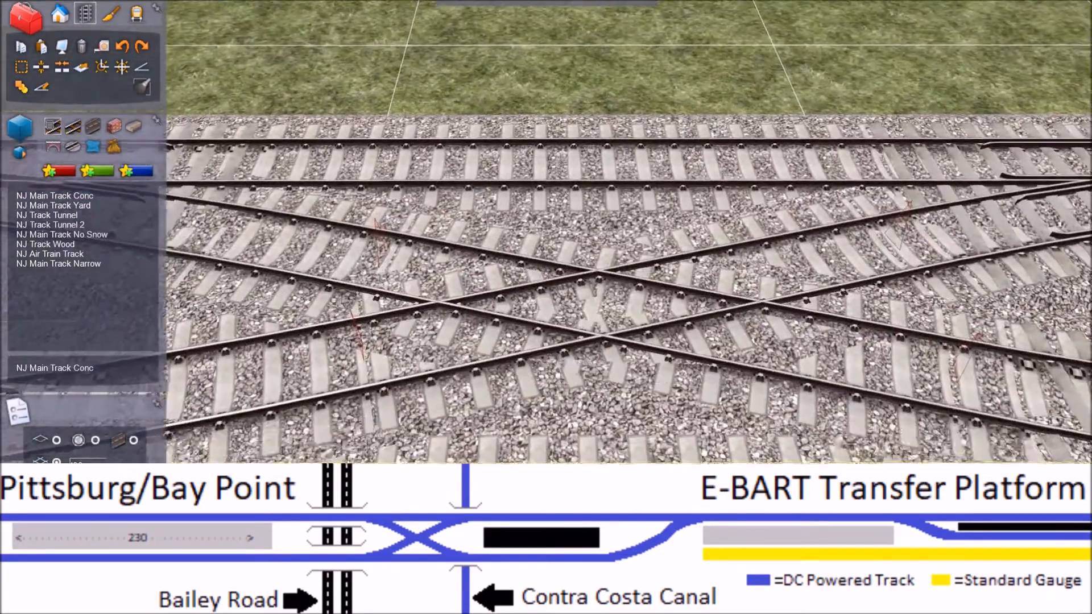
pyautogui.scroll(2, 530, 285)
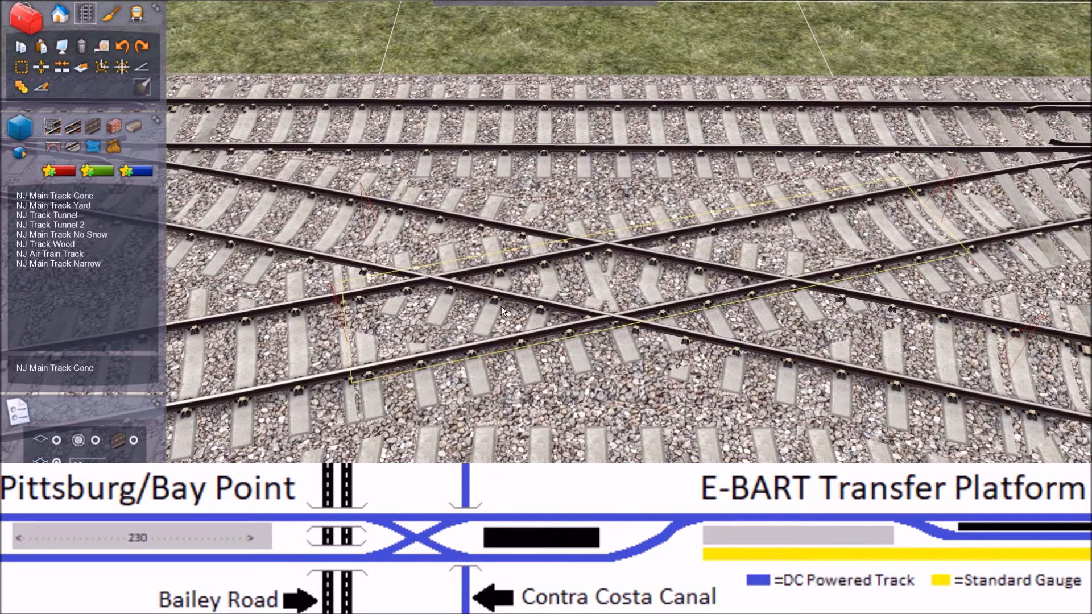
pyautogui.click(479, 318)
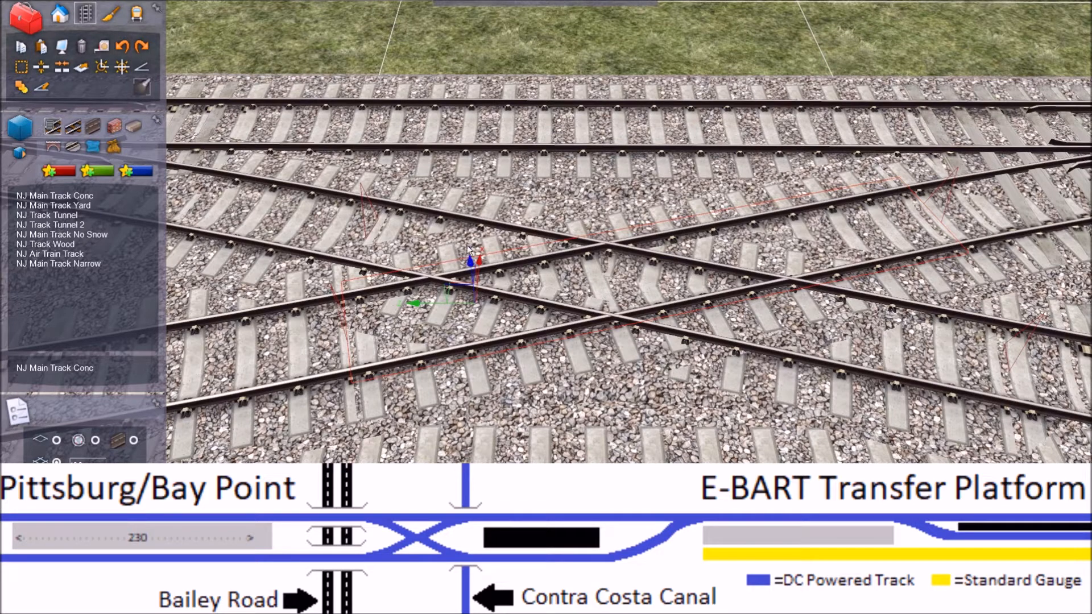
pyautogui.keyDown('ctrl'); pyautogui.click(919, 332); pyautogui.keyUp('ctrl')
pyautogui.click(102, 67)
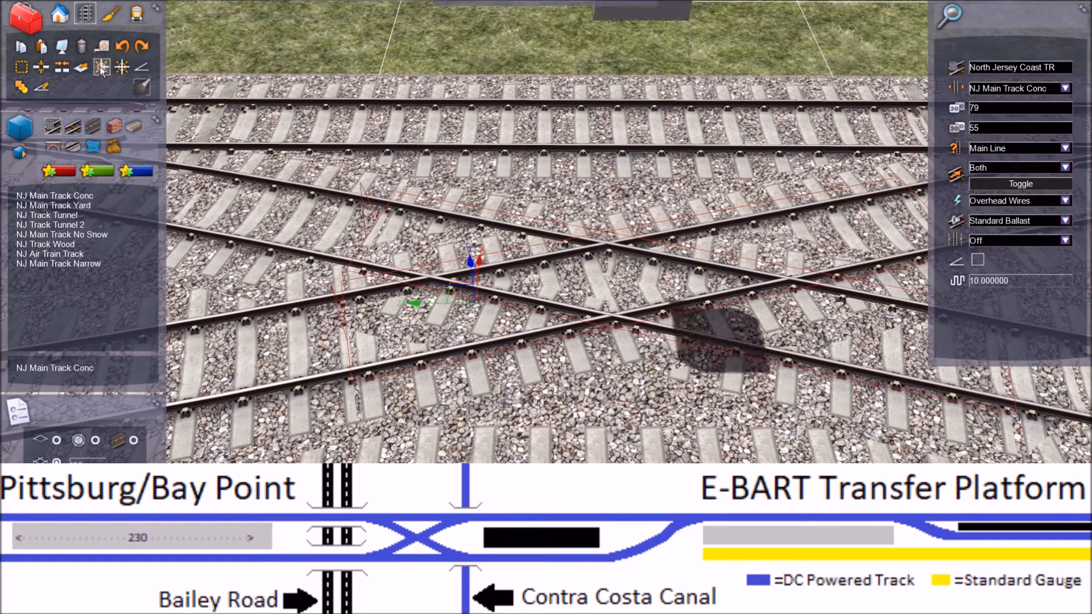
pyautogui.moveTo(321, 185); pyautogui.dragTo(329, 129, button='right')
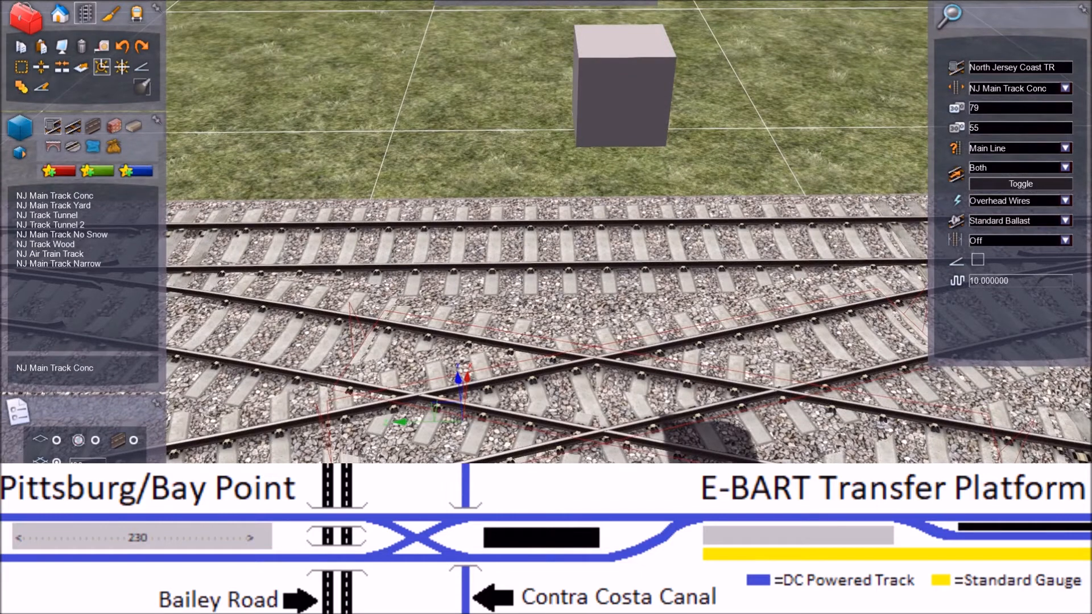
pyautogui.click(630, 98)
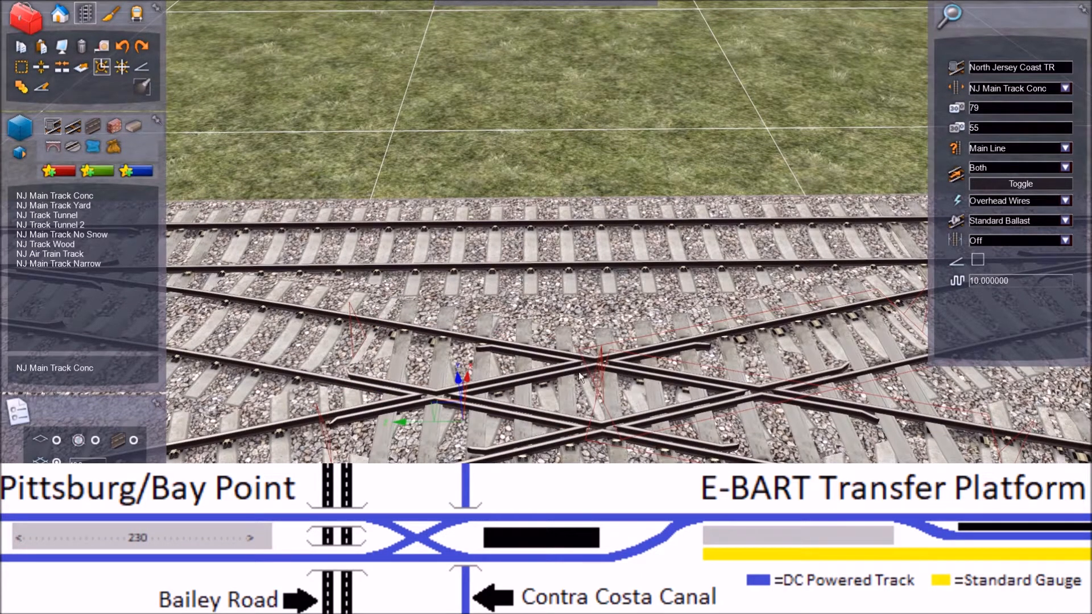
pyautogui.moveTo(546, 232)
pyautogui.mouseDown(button='right')
pyautogui.moveTo(536, 251)
pyautogui.moveTo(553, 243)
pyautogui.mouseUp(button='right')
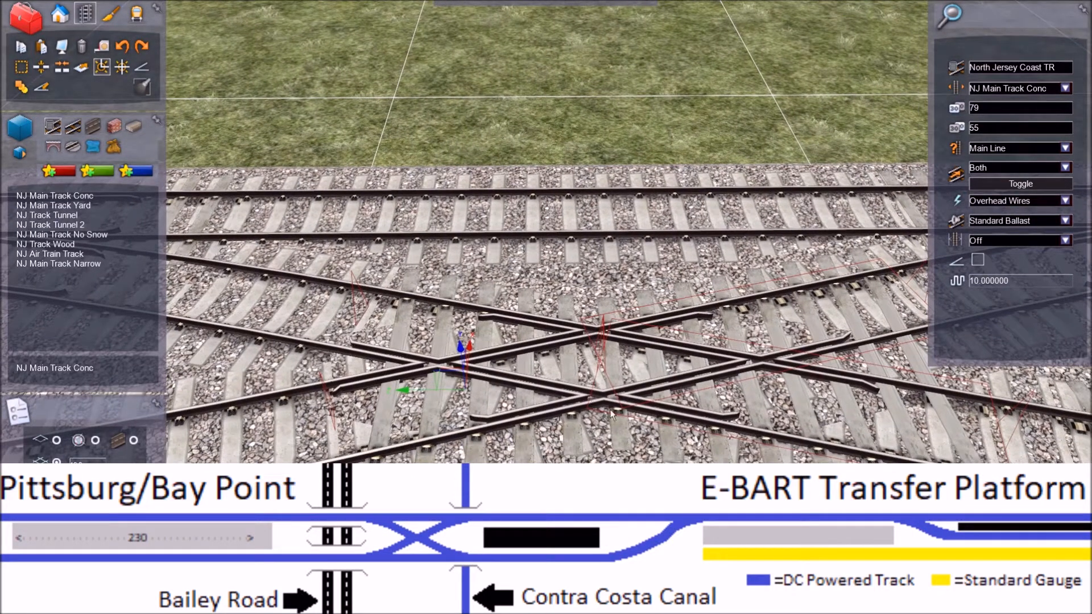
pyautogui.moveTo(546, 232); pyautogui.dragTo(569, 240, button='right')
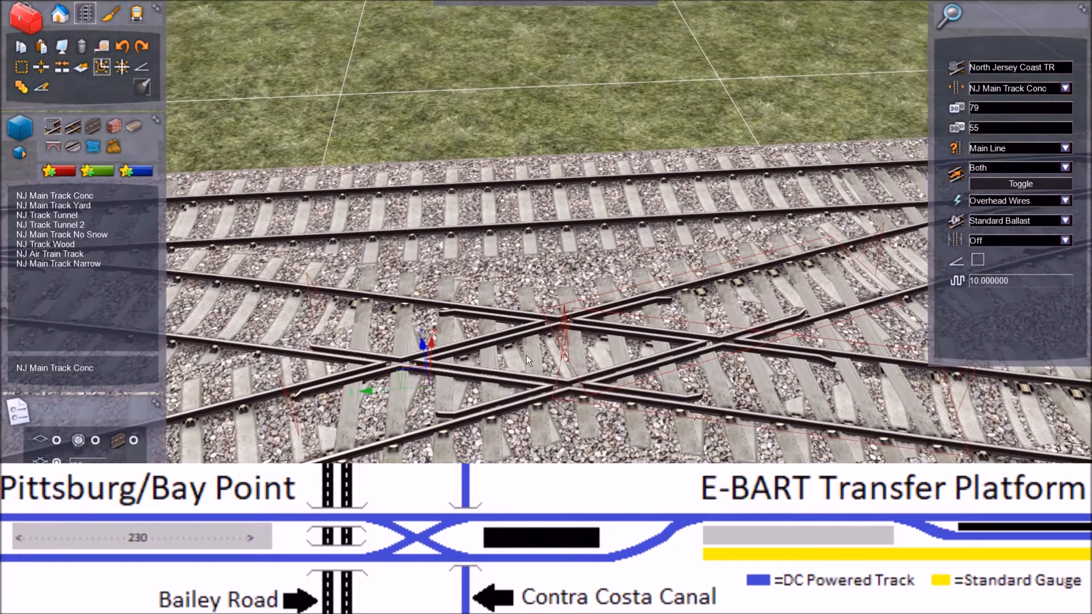
pyautogui.rightClick(588, 189)
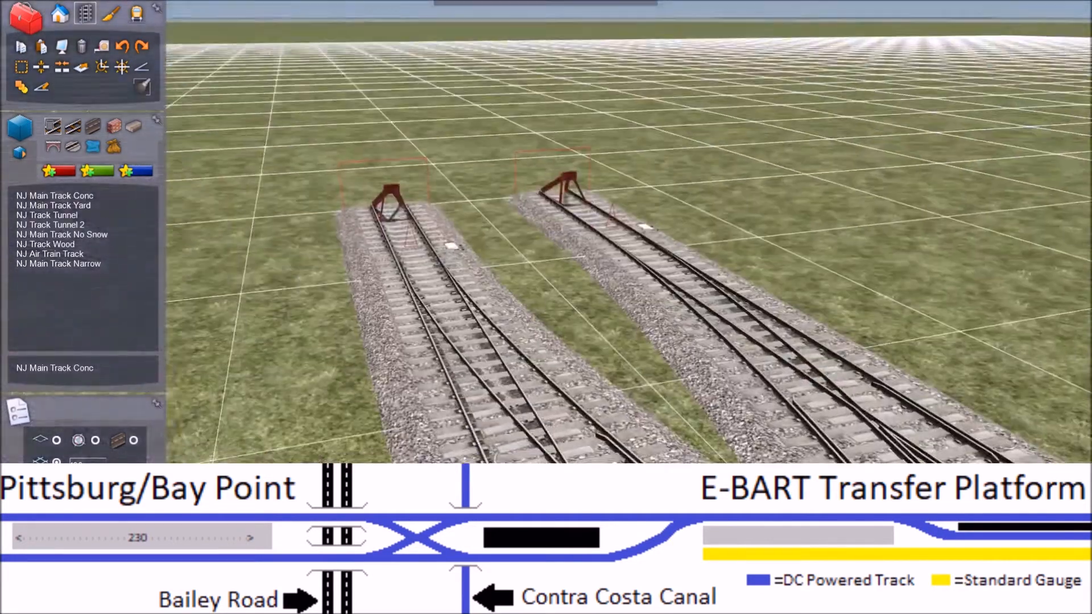
# Step: Delete the short leftover end pieces of both main tracks beyond the crossover's switches
pyautogui.moveTo(546, 307); pyautogui.dragTo(554, 418, button='right')
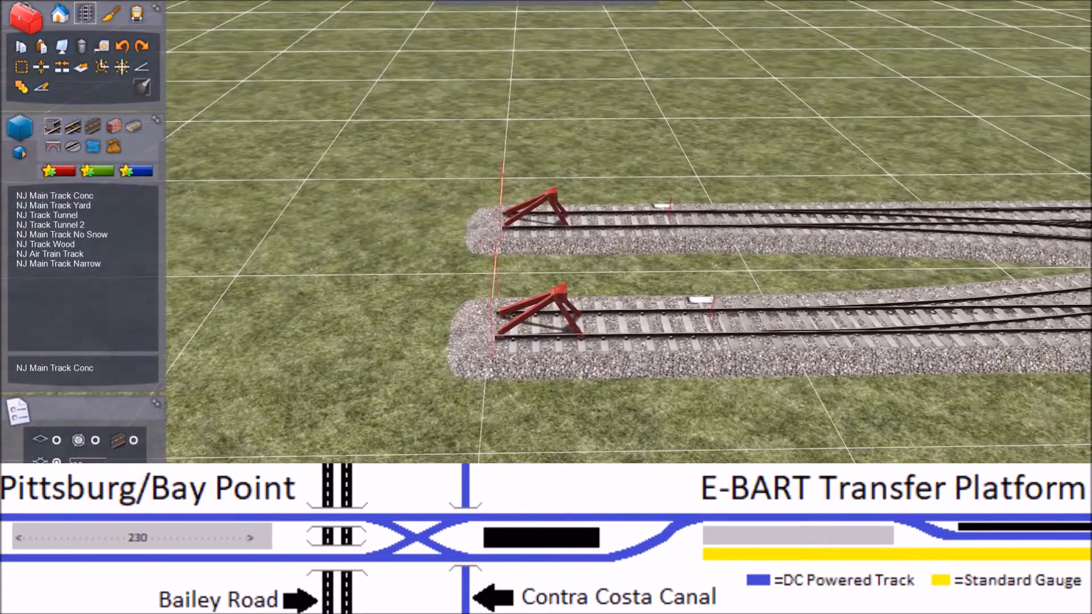
pyautogui.click(603, 322)
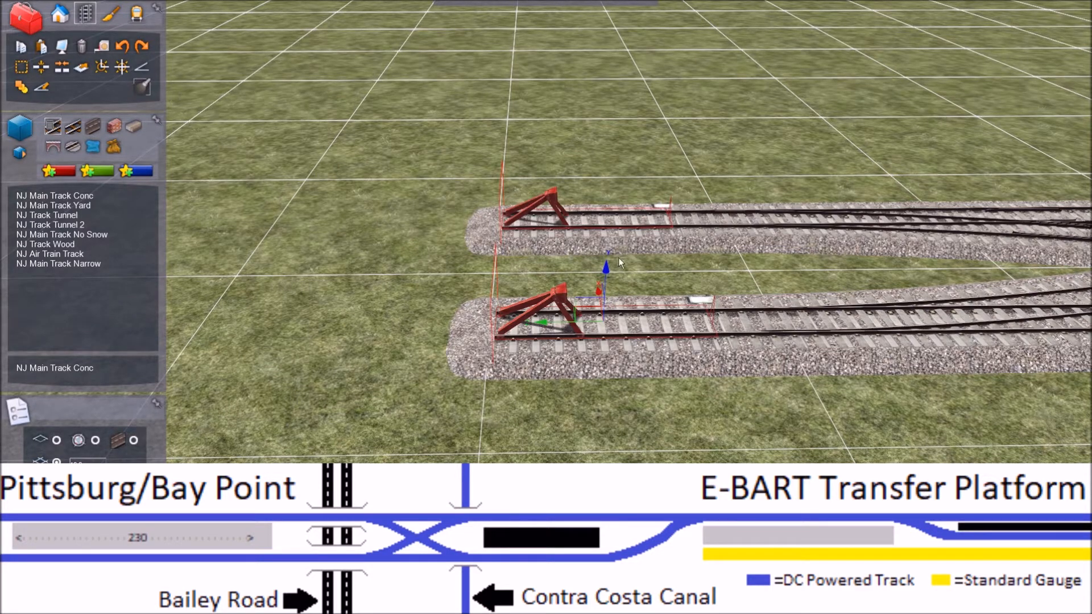
pyautogui.click(81, 50)
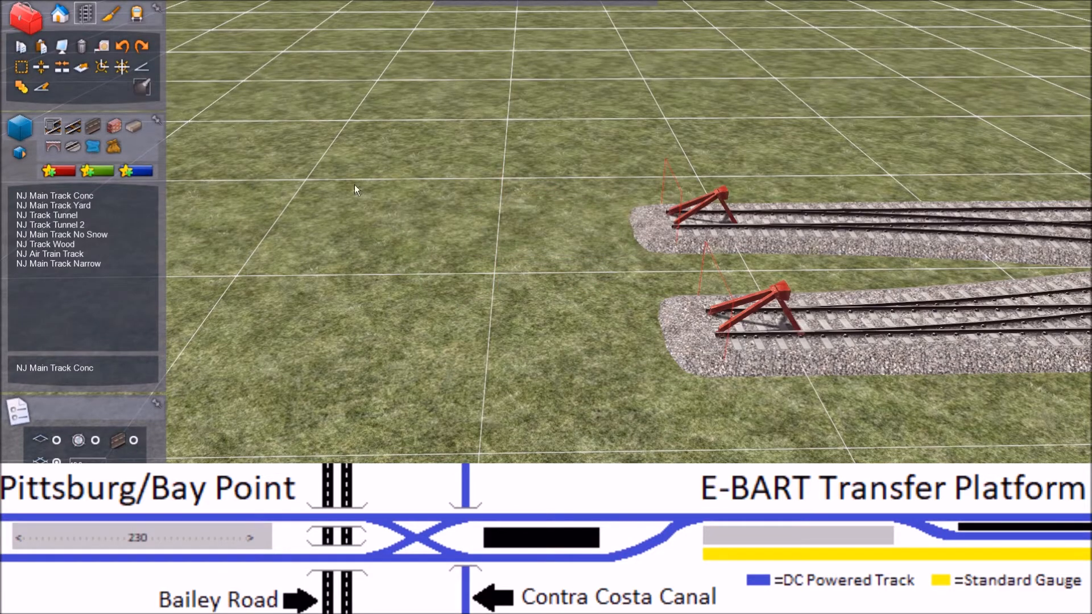
# Step: Extend the nearer main track with a long straight of NJ Main Track Conc from its open end beyond the crossover
pyautogui.click(41, 196)
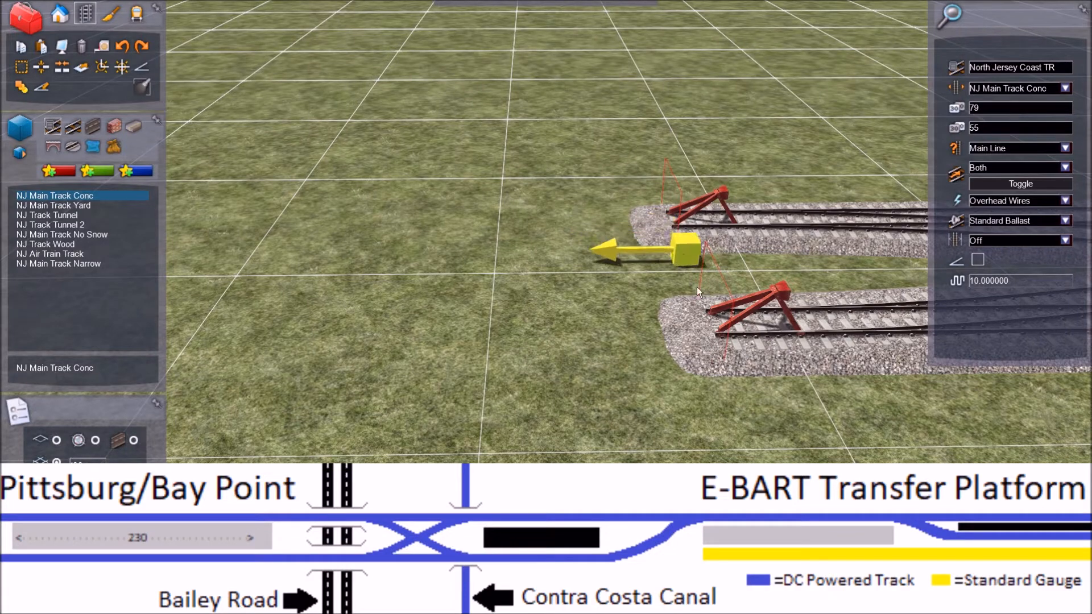
pyautogui.click(708, 327)
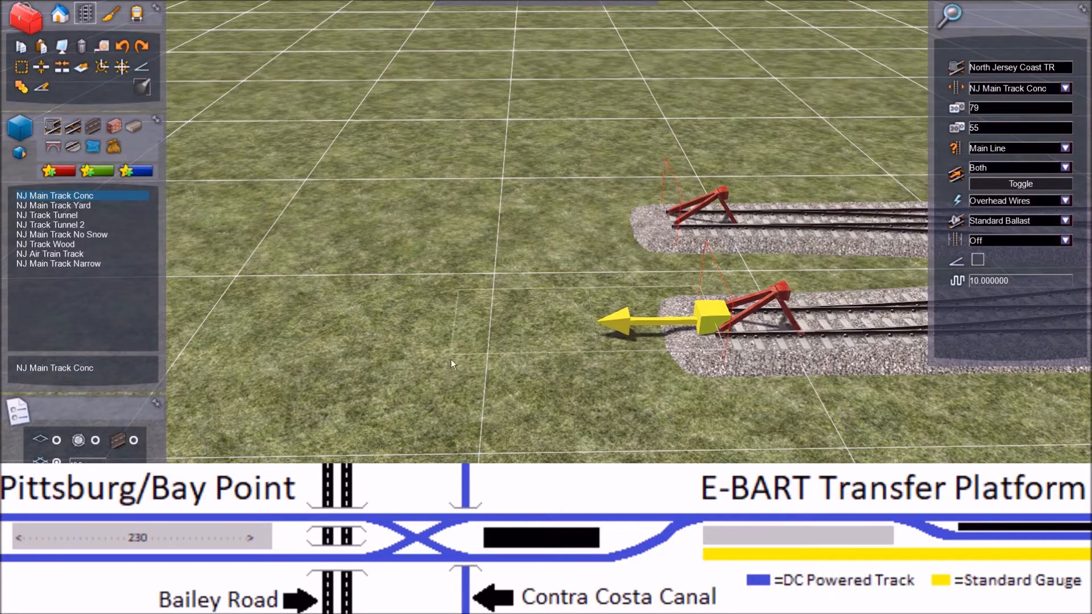
pyautogui.rightClick(394, 310)
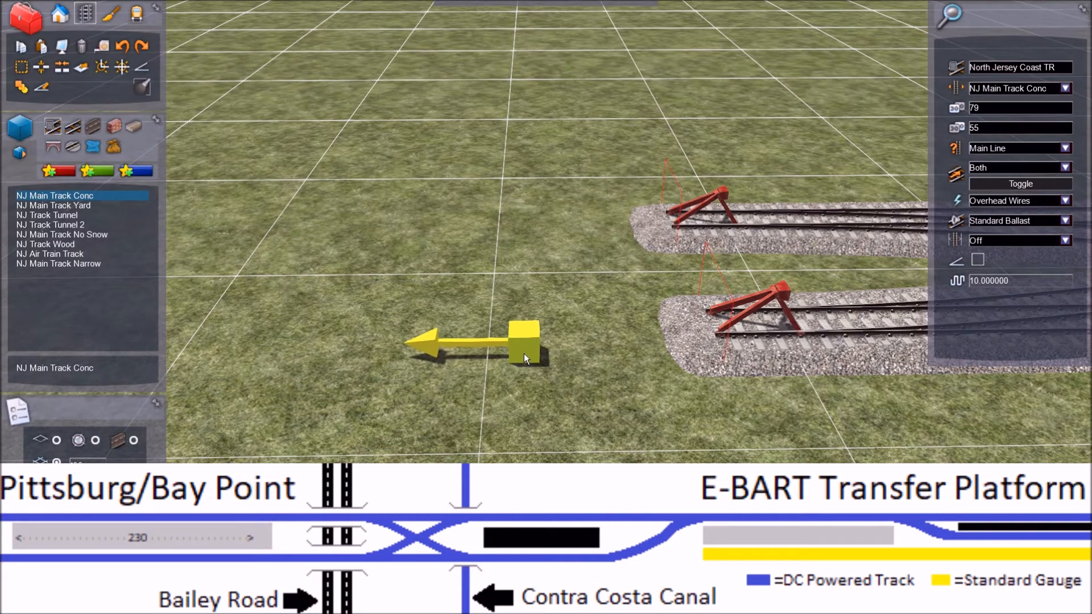
pyautogui.scroll(-4, 524, 353)
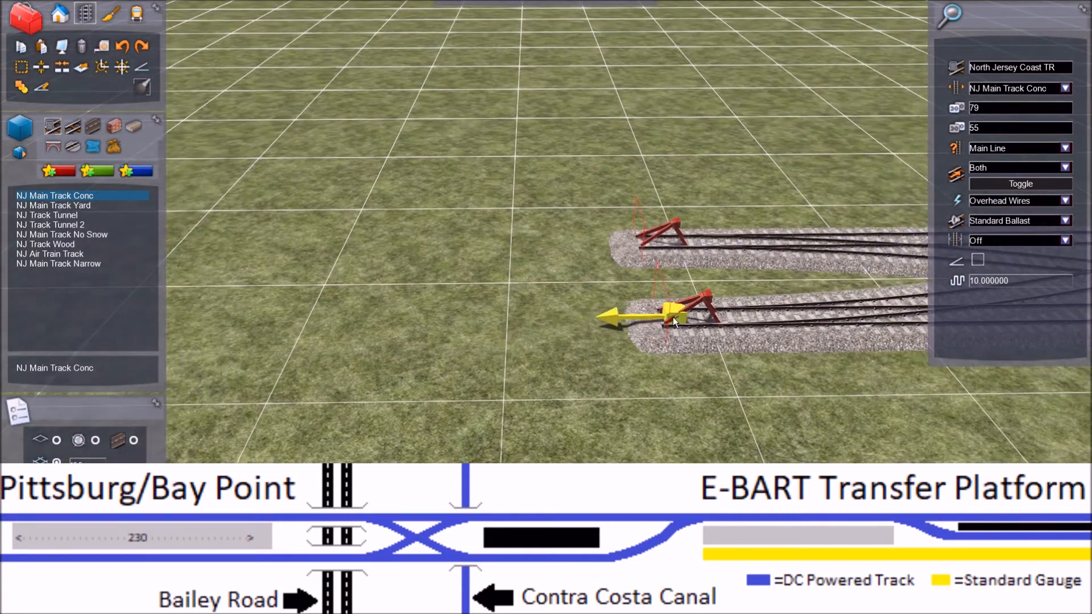
pyautogui.click(630, 324)
pyautogui.press('Left')
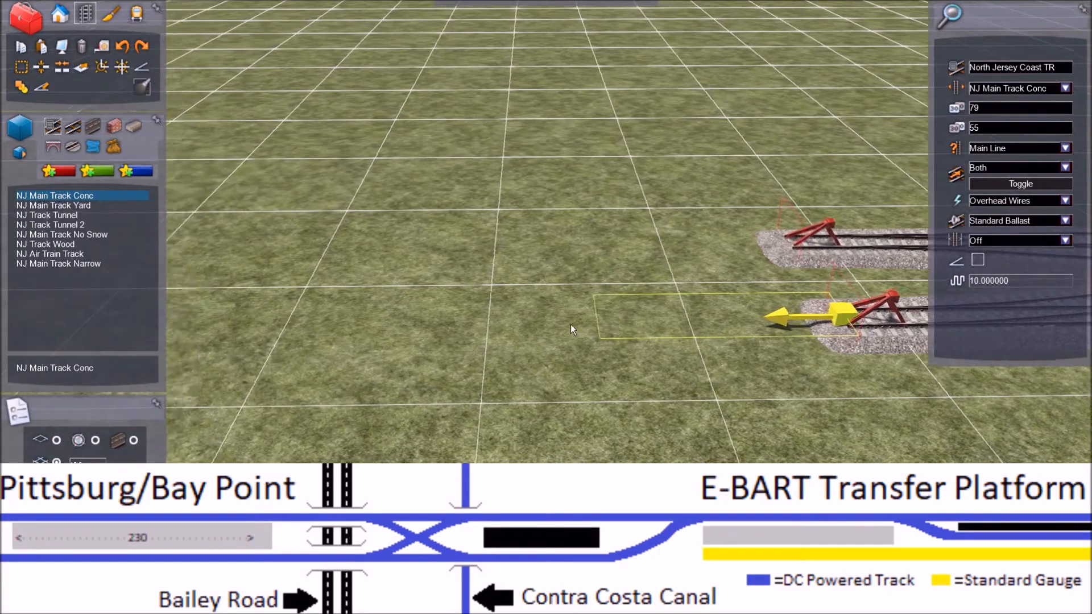
pyautogui.press('Right')
pyautogui.press('Right')
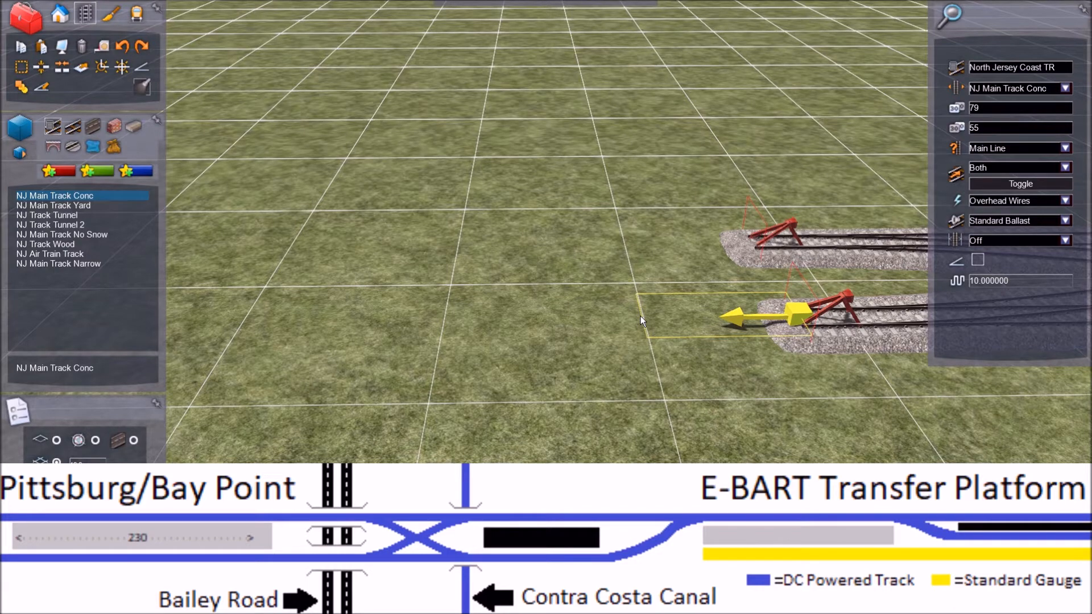
pyautogui.press('Left')
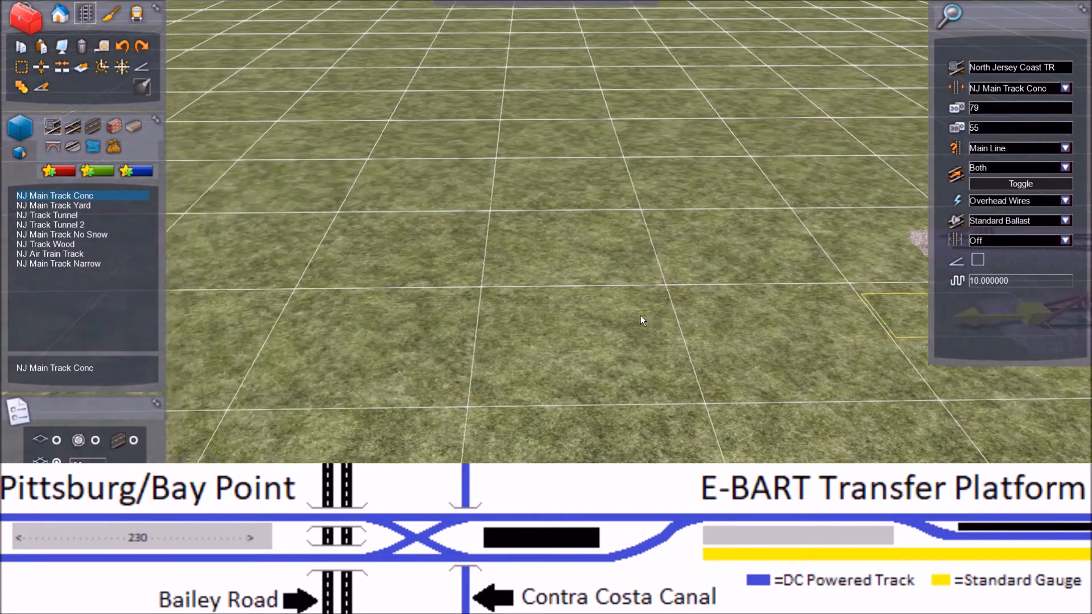
pyautogui.press('Left')
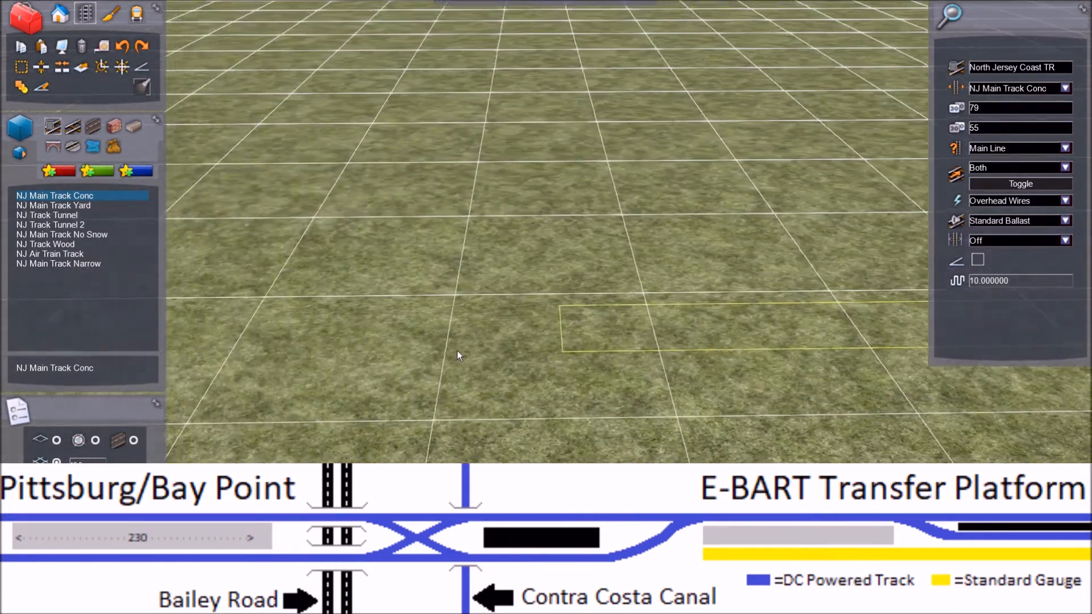
pyautogui.press('Left')
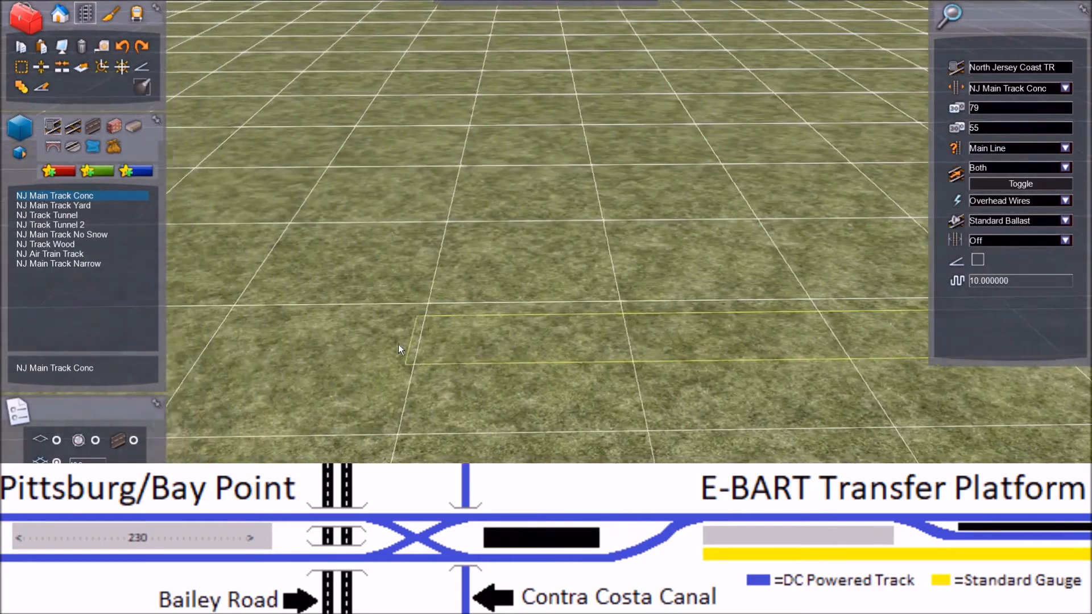
pyautogui.press('Left')
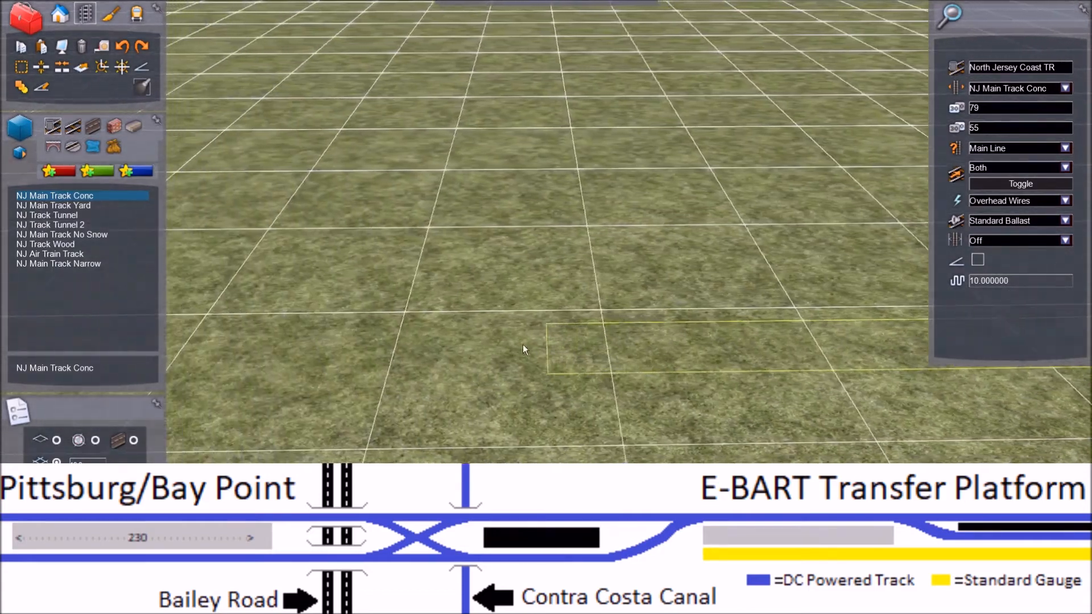
pyautogui.press('Left')
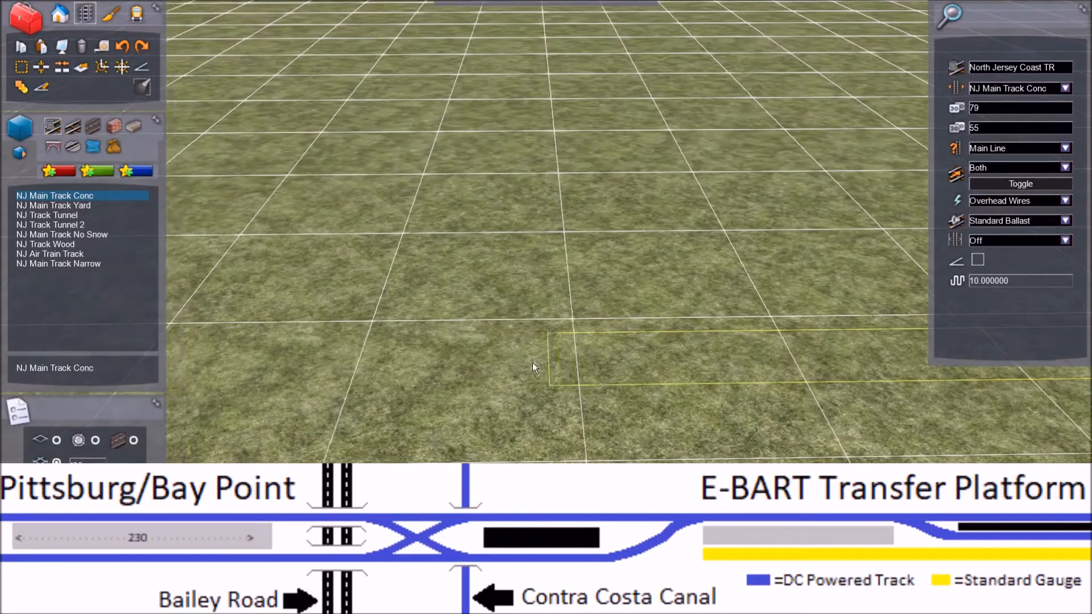
pyautogui.press('Left')
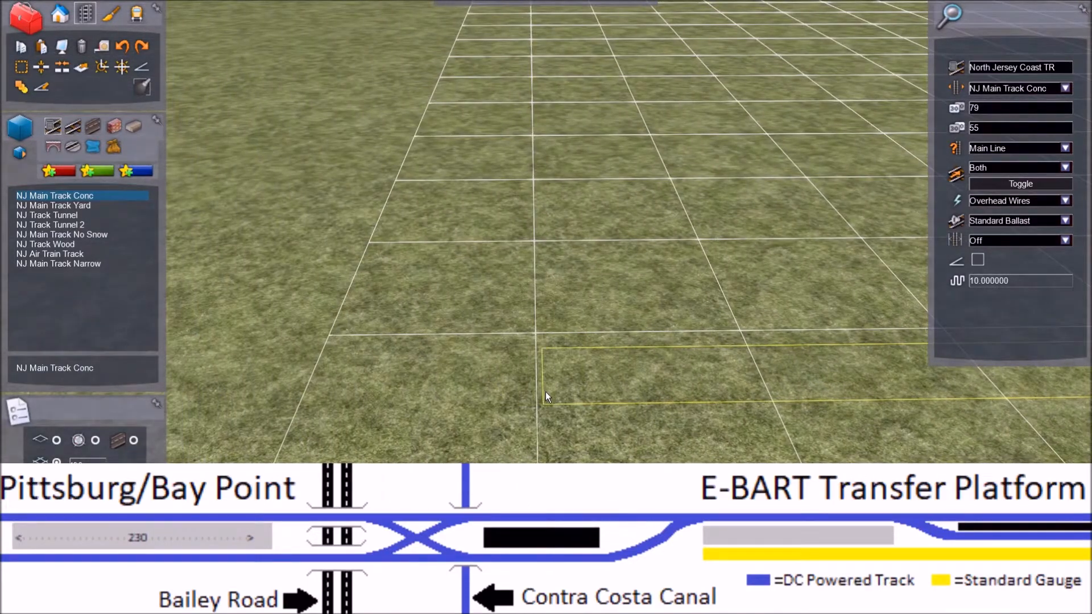
pyautogui.press('Right')
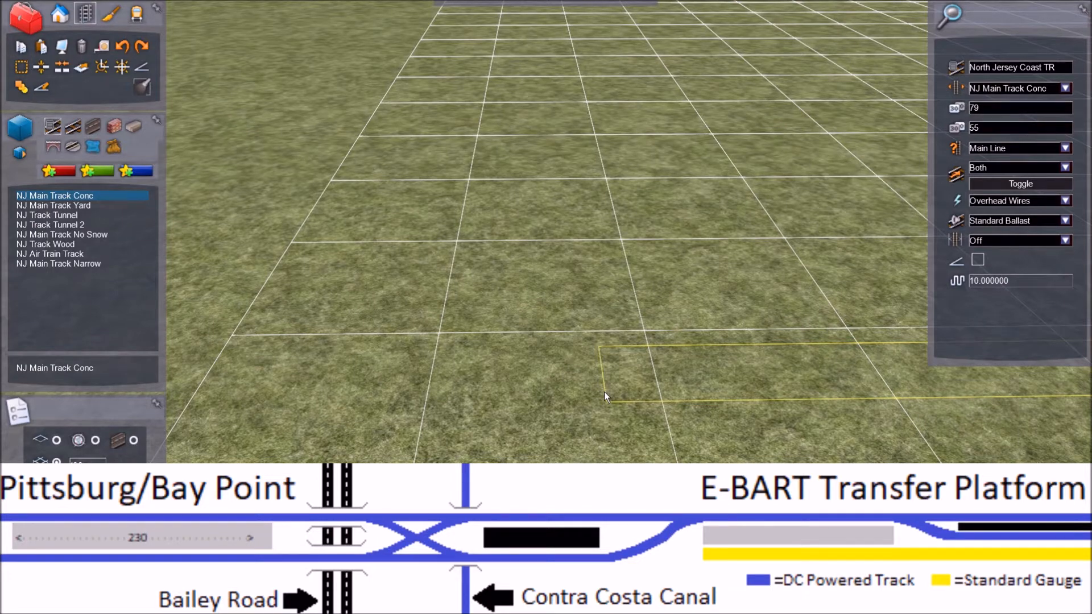
pyautogui.click(604, 391)
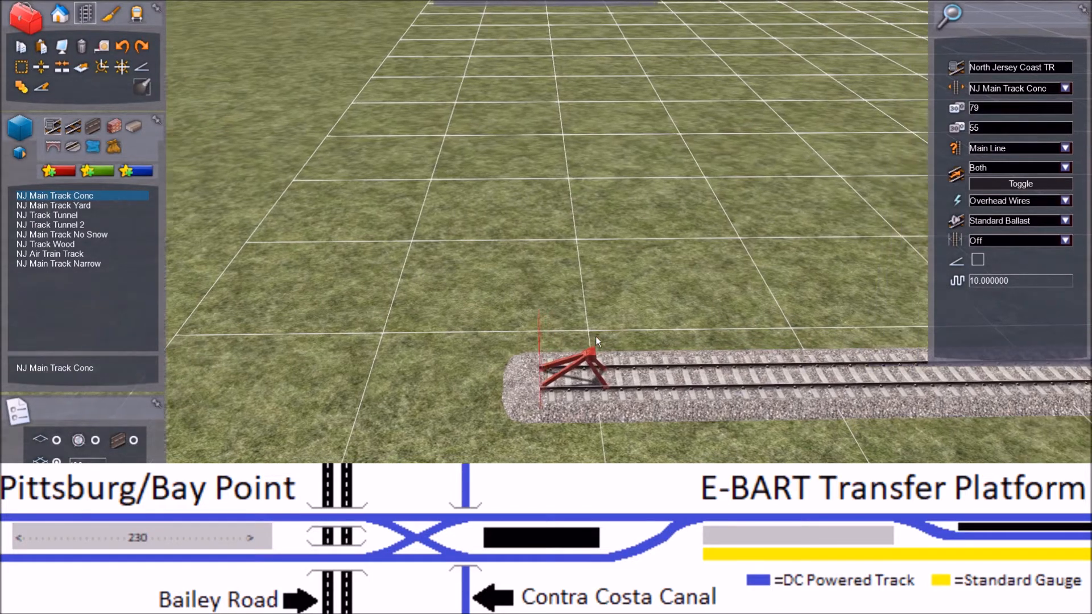
pyautogui.press('Right')
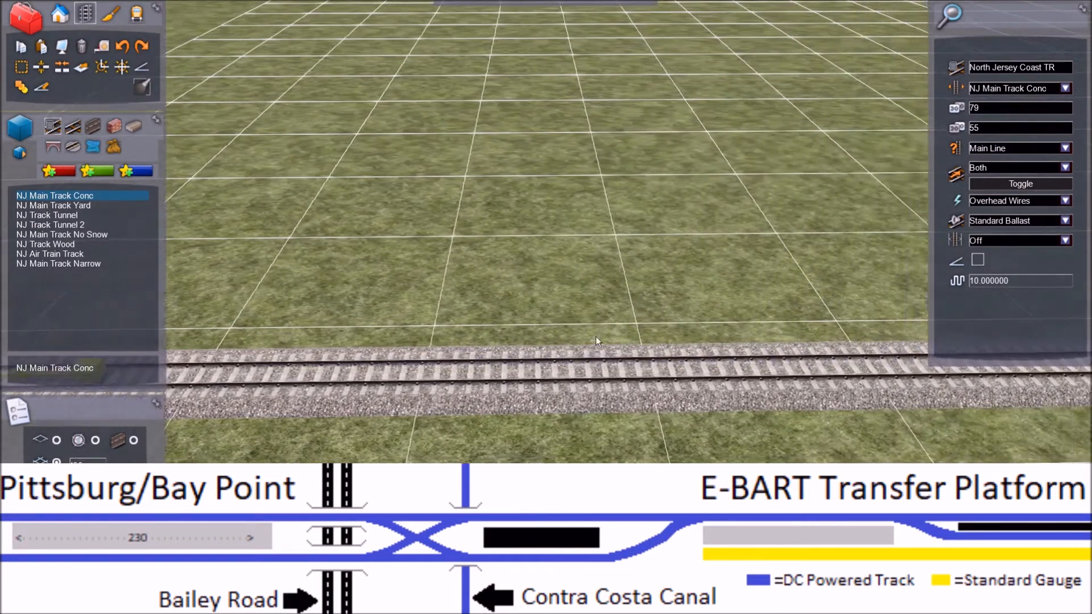
pyautogui.rightClick(595, 336)
# Step: Extend the other main track with a parallel straight of NJ Main Track Conc, ending about level with the first extension
pyautogui.press('Left')
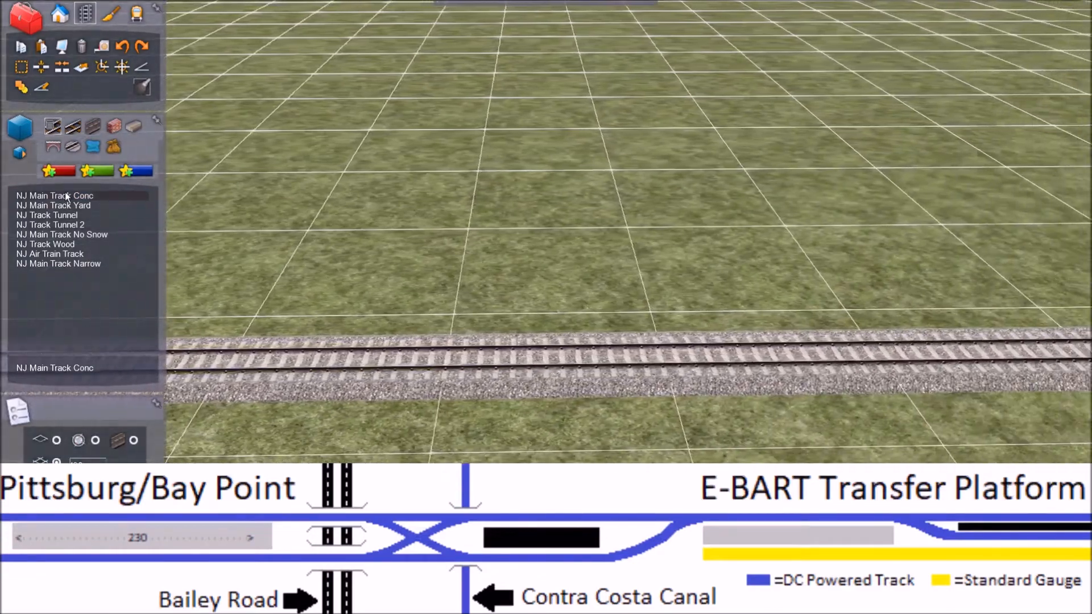
pyautogui.click(66, 196)
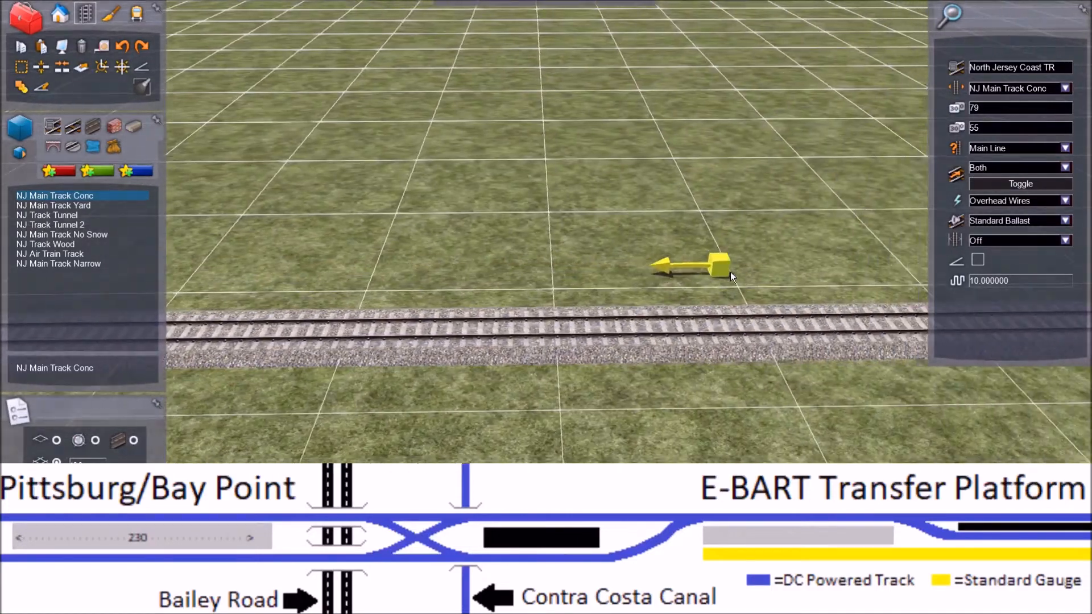
pyautogui.press('Right')
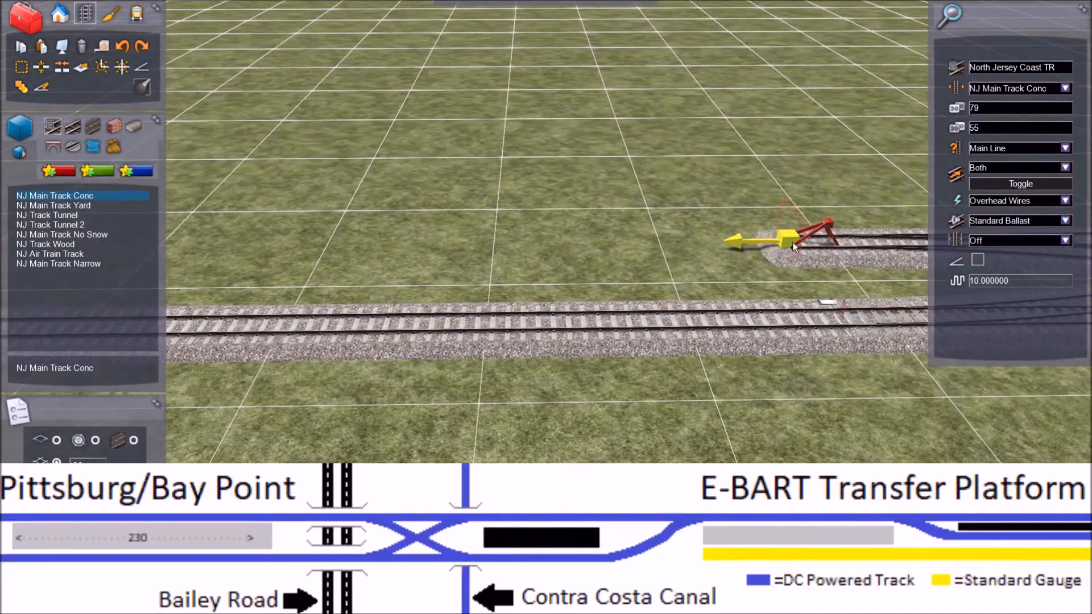
pyautogui.click(786, 242)
pyautogui.press('Left')
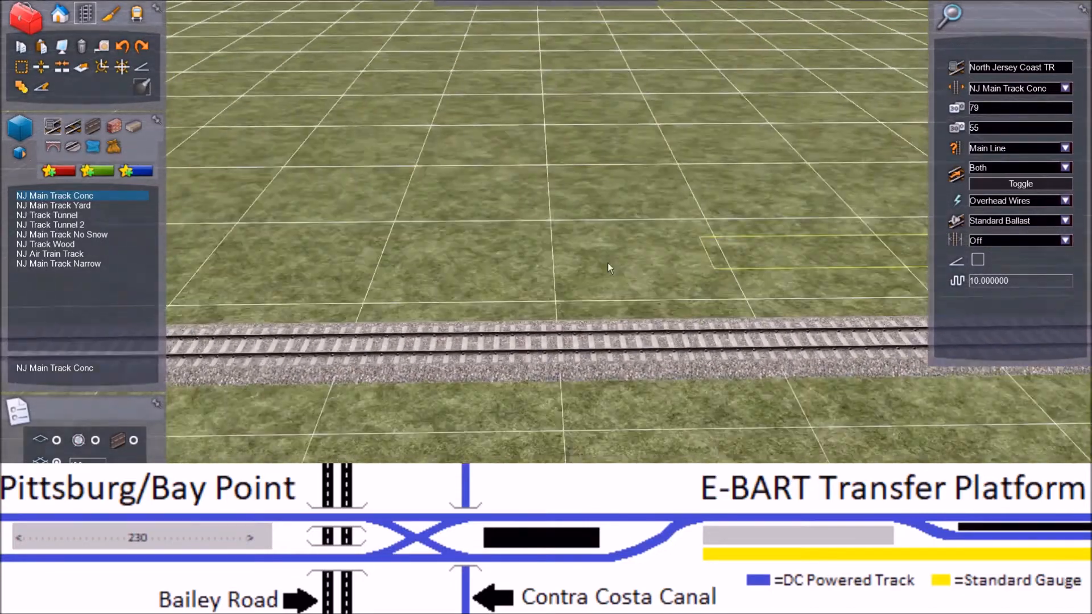
pyautogui.press('Left')
pyautogui.press('Right')
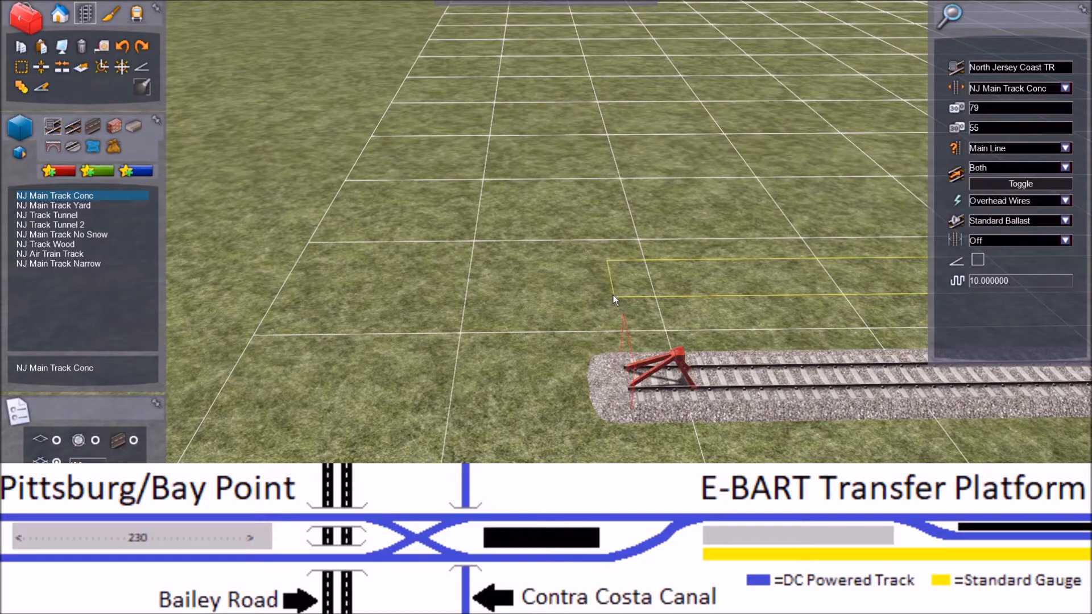
pyautogui.click(610, 293)
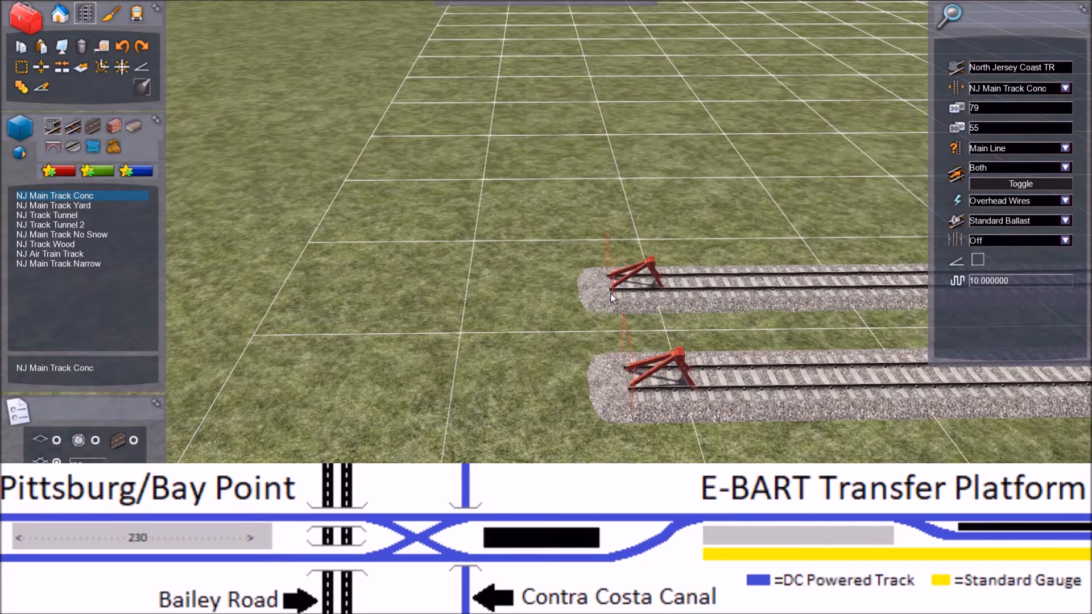
# Step: View the open ends from the opposite side and continue the farther main track straight, well past the end of the nearer one
pyautogui.press('Left')
pyautogui.press('Down')
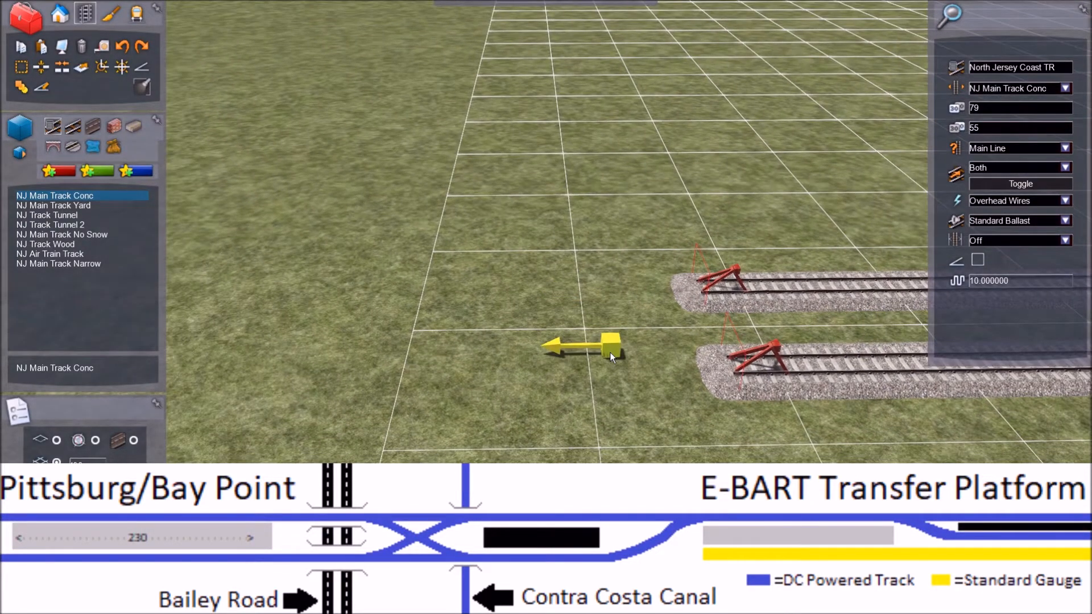
pyautogui.moveTo(609, 353); pyautogui.dragTo(216, 356, button='right')
pyautogui.press('Right')
pyautogui.press('Right')
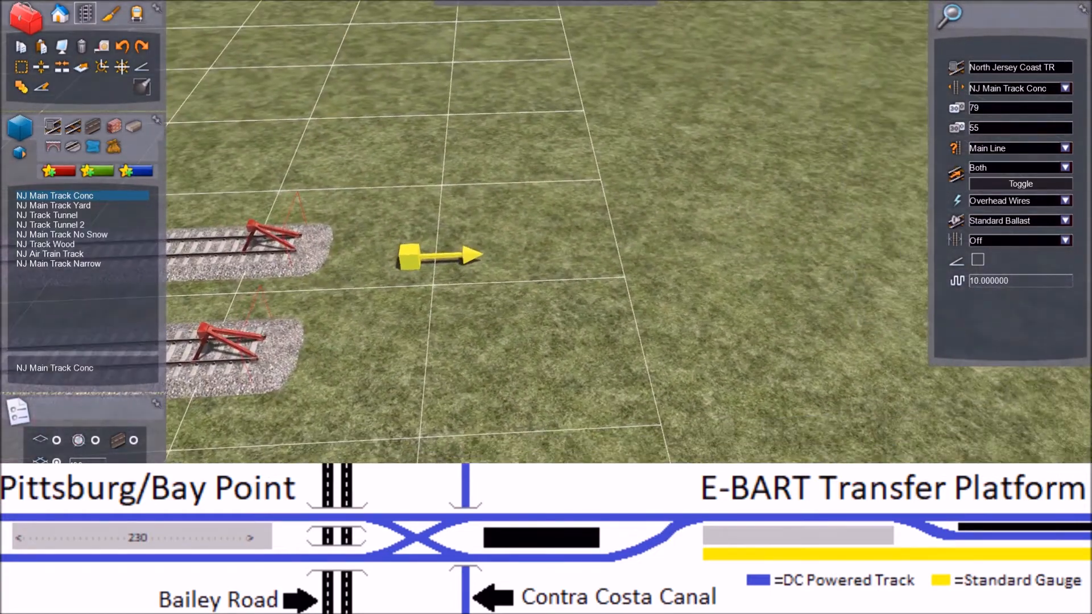
pyautogui.click(303, 234)
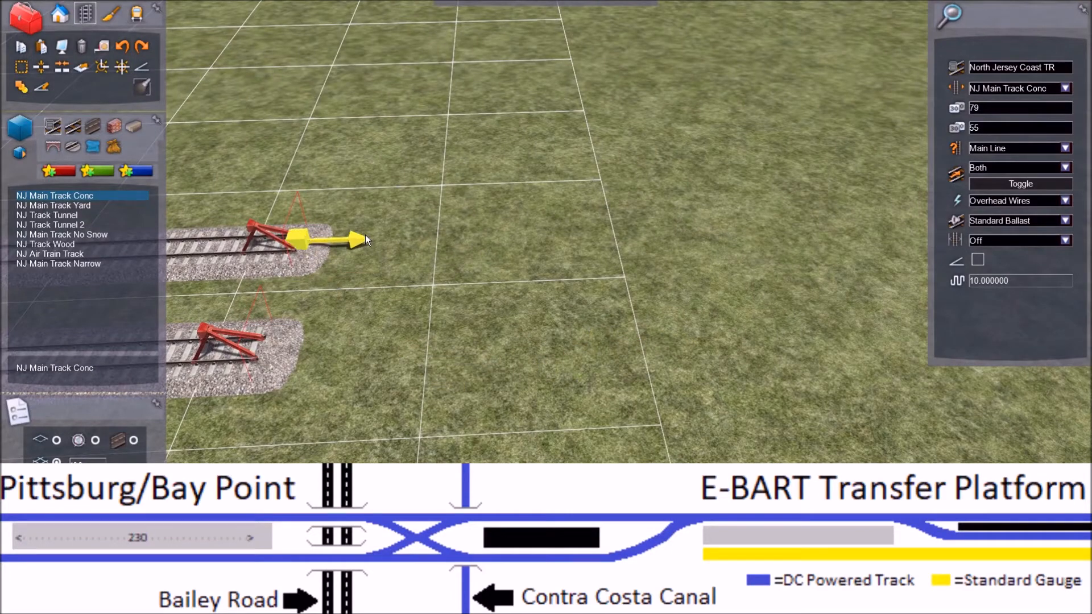
pyautogui.press('Right')
pyautogui.press('Right')
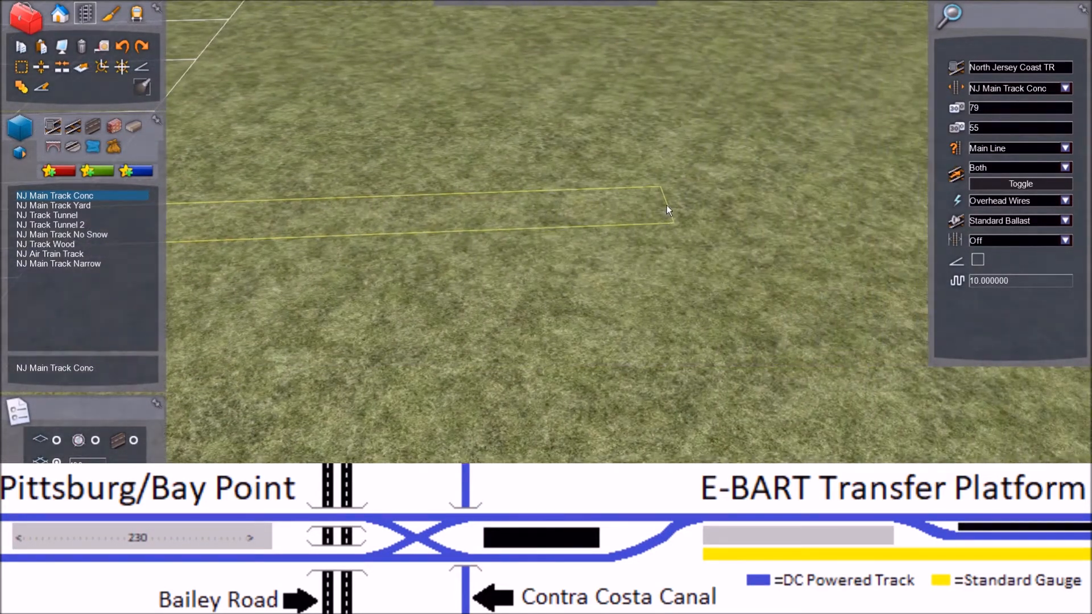
pyautogui.click(796, 214)
# Step: Set the new track's properties to type Yard with both speed limits at 30
pyautogui.press('Left')
pyautogui.press('Left')
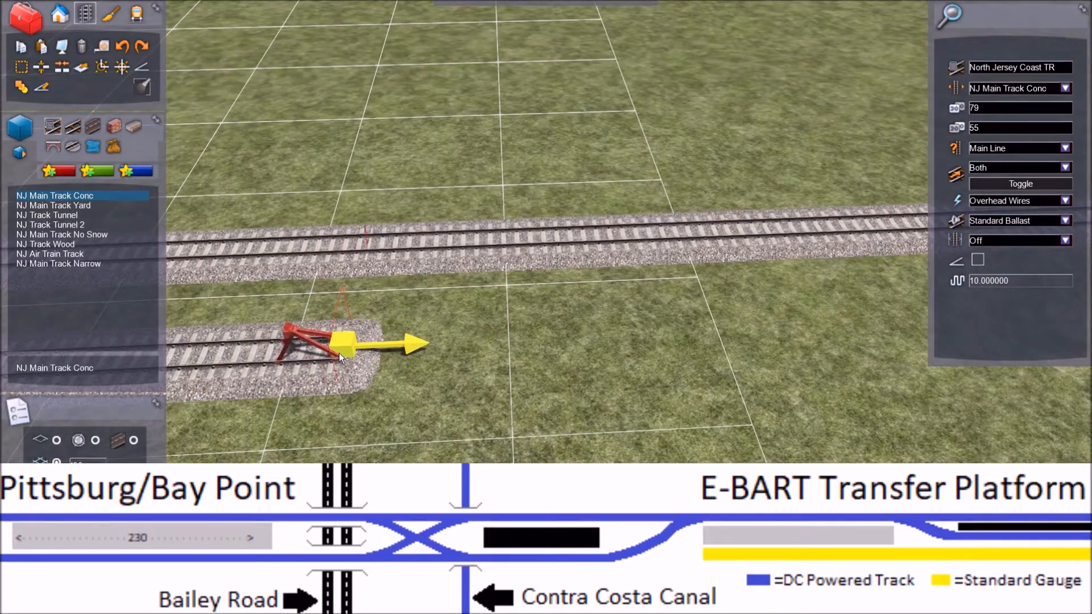
pyautogui.click(1065, 148)
pyautogui.click(1005, 176)
pyautogui.click(973, 108)
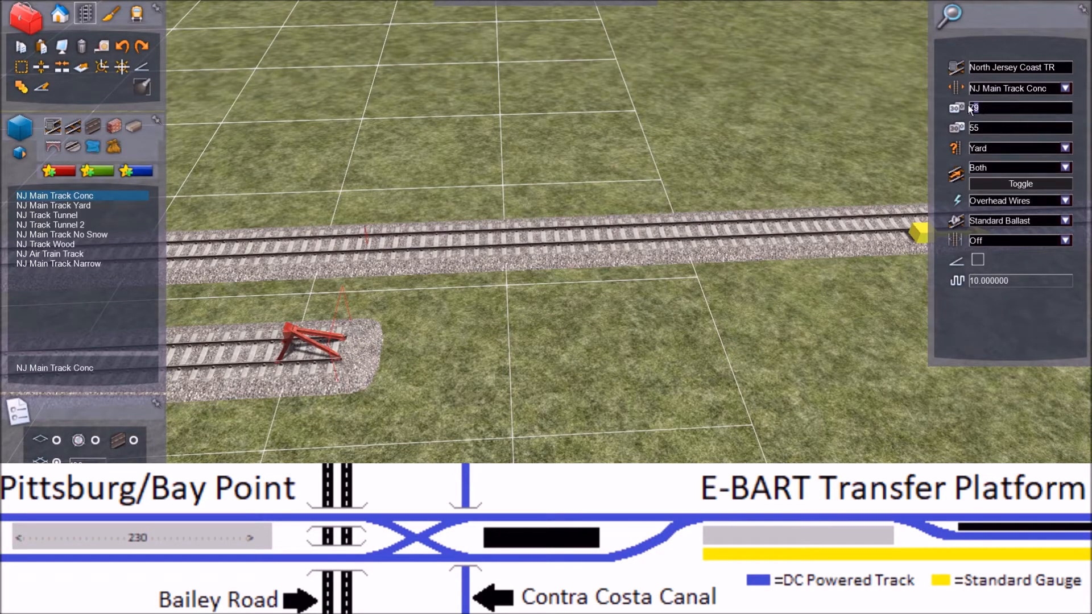
pyautogui.write('30')
pyautogui.moveTo(995, 132); pyautogui.dragTo(963, 128)
pyautogui.write('30')
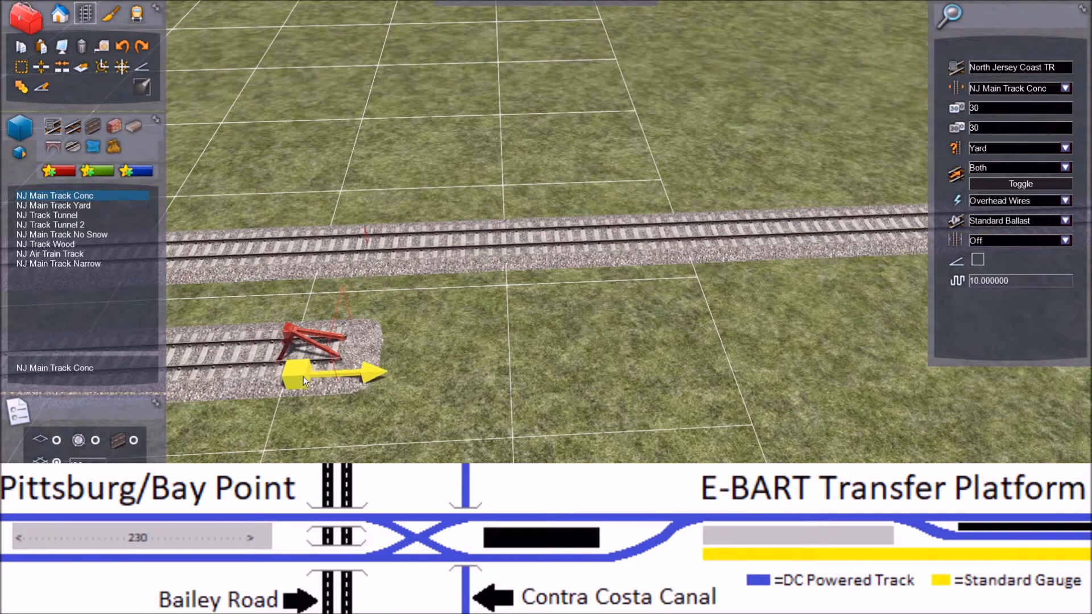
# Step: Lay a curved track from the shorter main's open end and continue it to join the longer straight main track
pyautogui.click(343, 346)
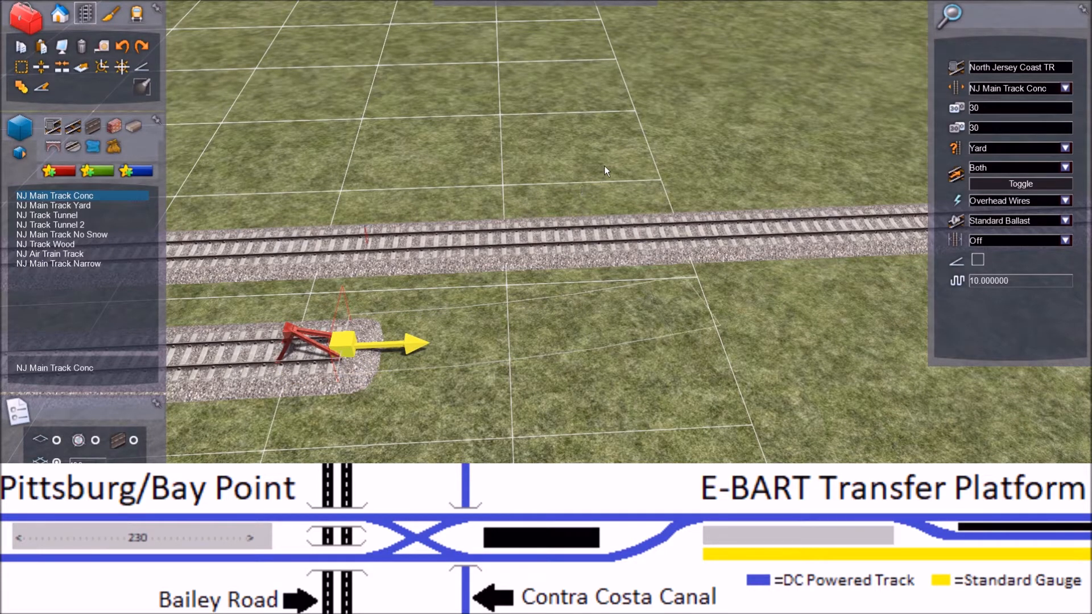
pyautogui.click(640, 137)
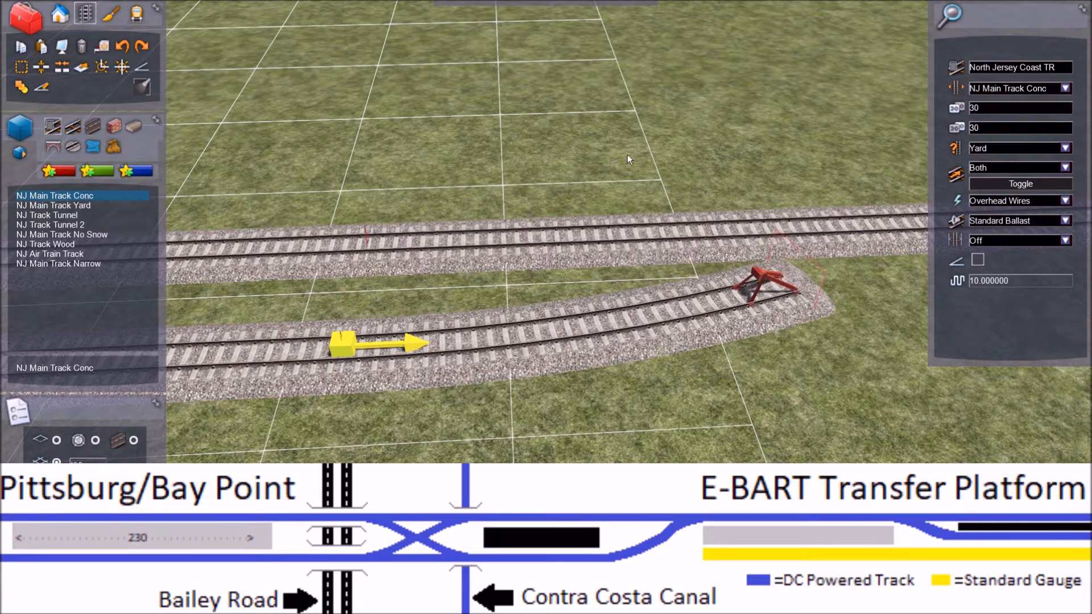
pyautogui.moveTo(532, 275); pyautogui.dragTo(719, 236, button='right')
pyautogui.moveTo(545, 251); pyautogui.dragTo(742, 237, button='right')
pyautogui.press('Left')
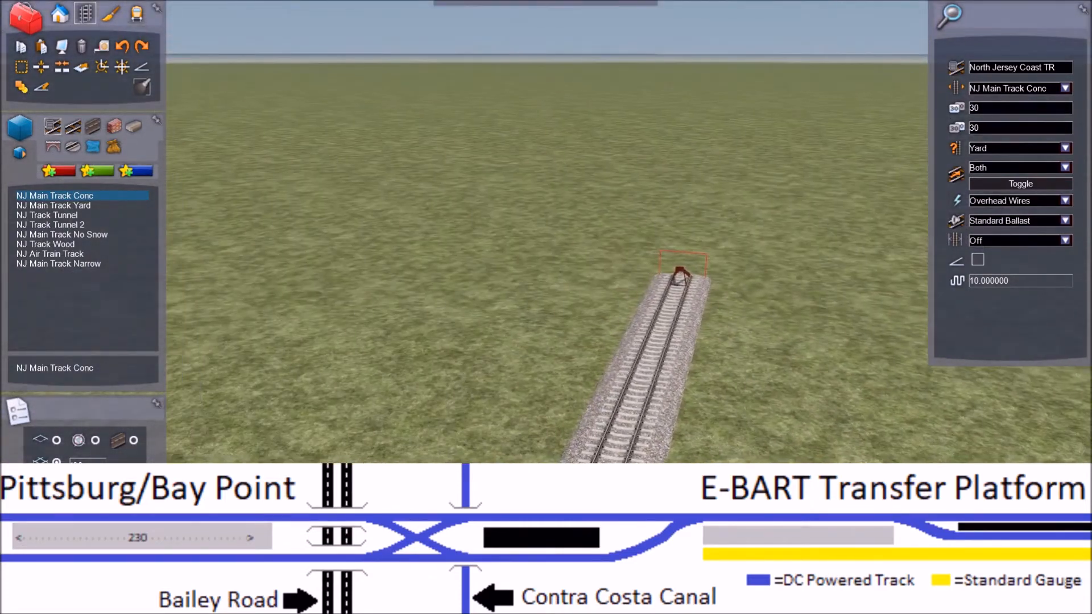
pyautogui.moveTo(532, 275); pyautogui.dragTo(680, 364, button='right')
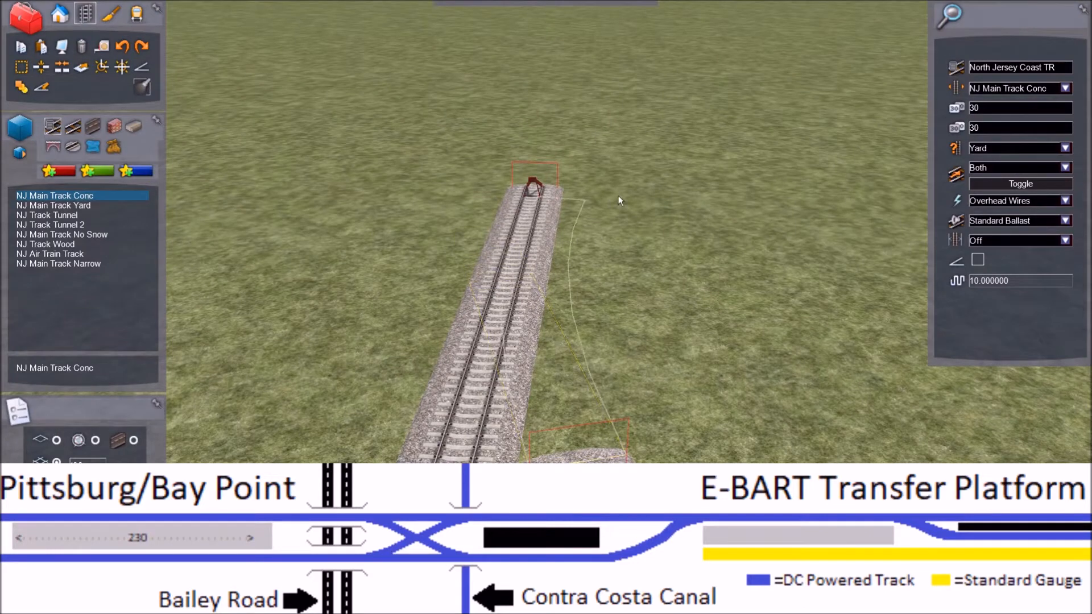
pyautogui.rightClick(585, 220)
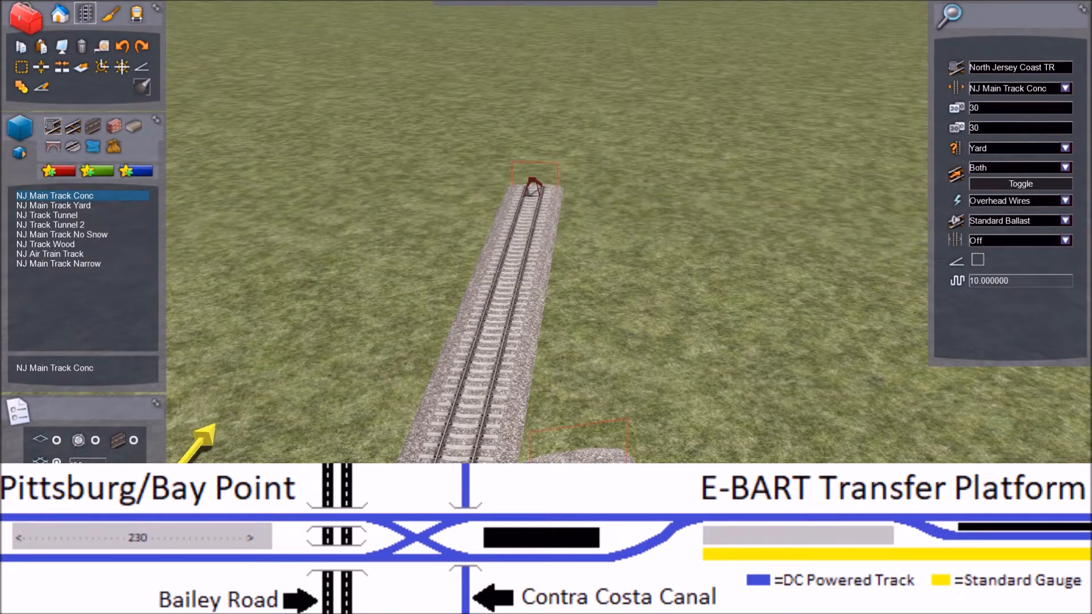
pyautogui.click(578, 456)
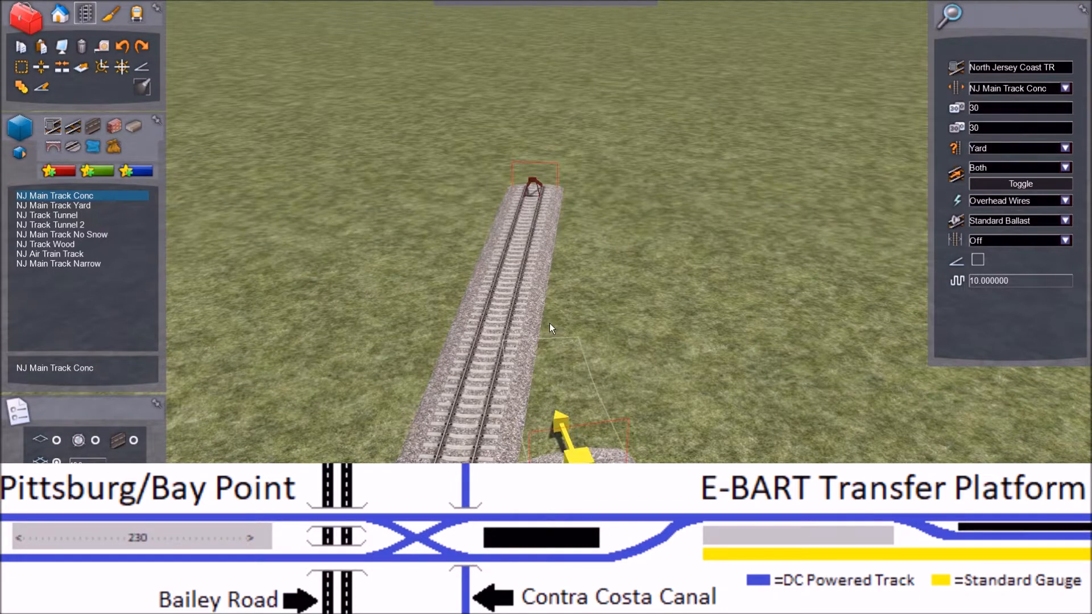
pyautogui.click(537, 228)
# Step: Stop laying track and delete the leftover end piece of the straight main beyond the new switch
pyautogui.moveTo(549, 392)
pyautogui.mouseDown(button='right')
pyautogui.moveTo(671, 341)
pyautogui.moveTo(626, 392)
pyautogui.moveTo(734, 410)
pyautogui.moveTo(682, 410)
pyautogui.mouseUp(button='right')
pyautogui.press('Left')
pyautogui.moveTo(592, 387); pyautogui.dragTo(524, 445, button='right')
pyautogui.rightClick(504, 295)
pyautogui.click(591, 455)
pyautogui.press('Delete')
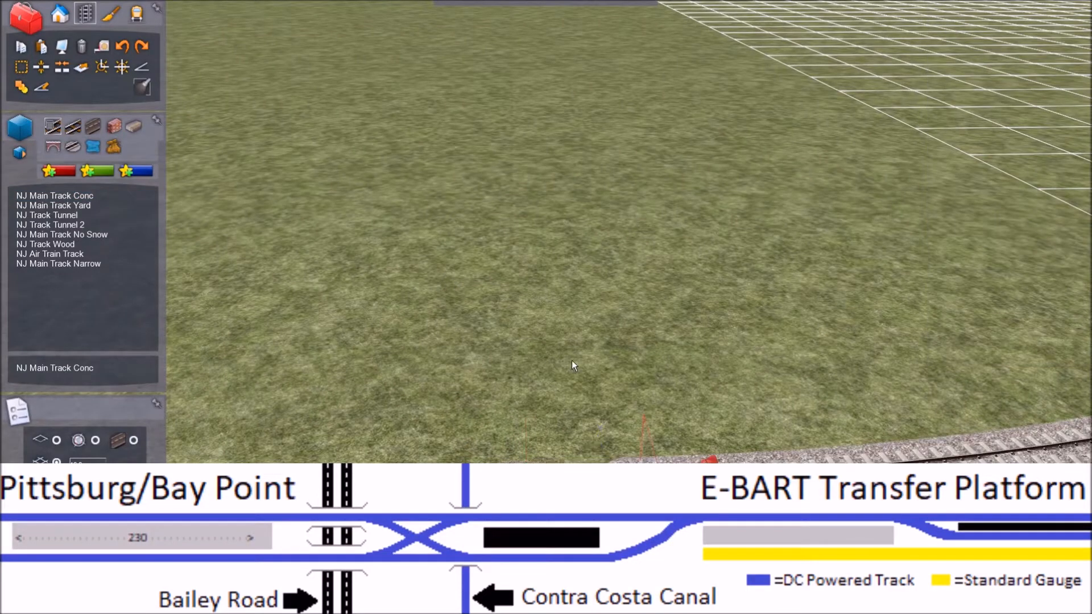
pyautogui.press('Right')
pyautogui.moveTo(596, 407); pyautogui.dragTo(421, 404, button='right')
pyautogui.moveTo(538, 377); pyautogui.dragTo(531, 376, button='right')
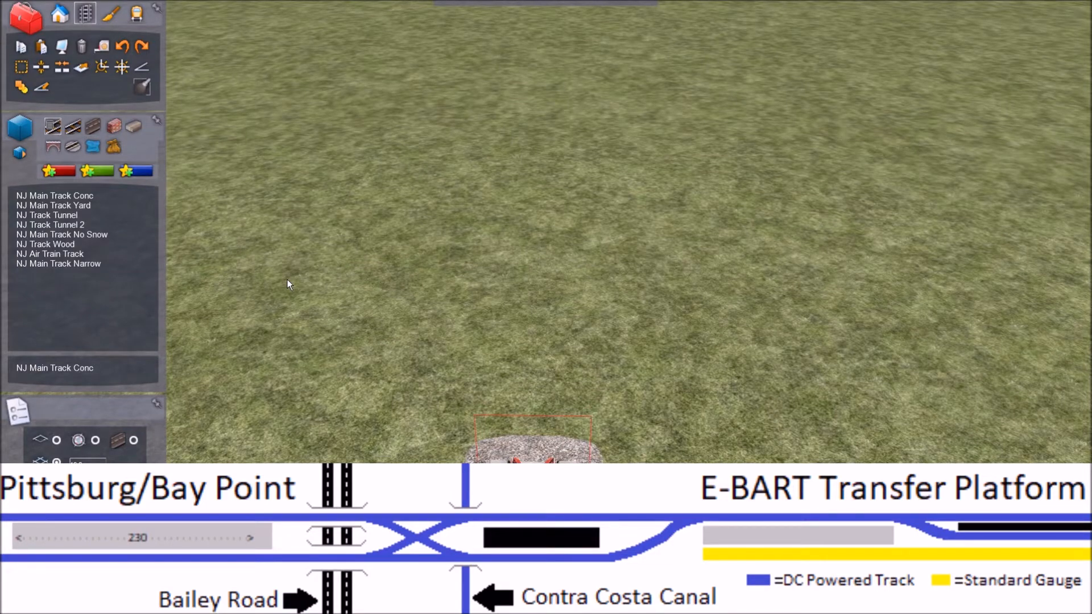
pyautogui.press('Left')
pyautogui.moveTo(385, 247); pyautogui.dragTo(377, 299, button='right')
pyautogui.press('Down')
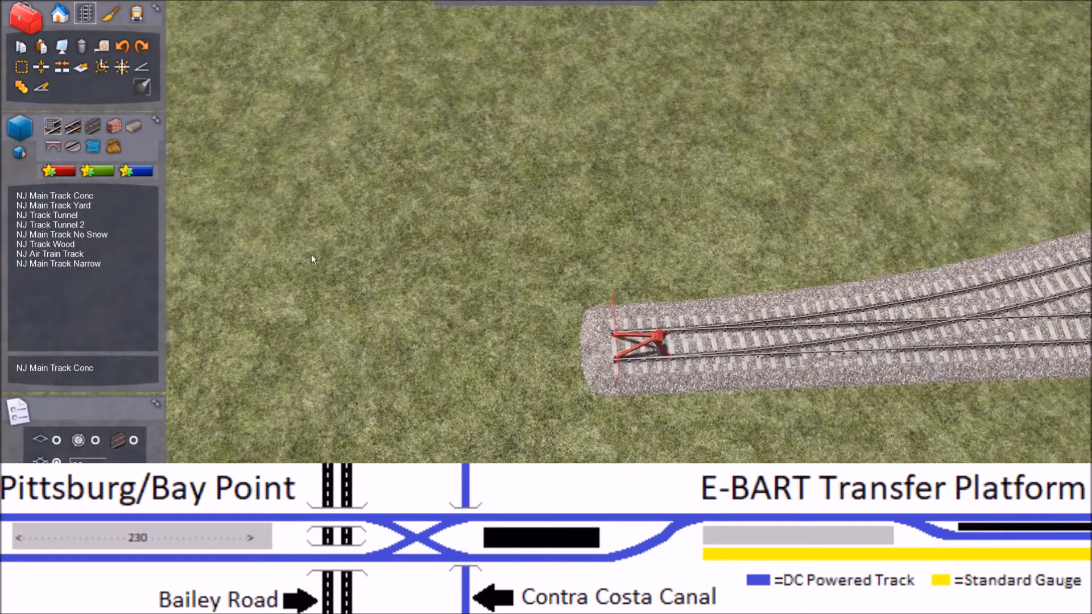
# Step: Extend the merged track with a long straight section of NJ Main Track Conc from its open end
pyautogui.click(51, 196)
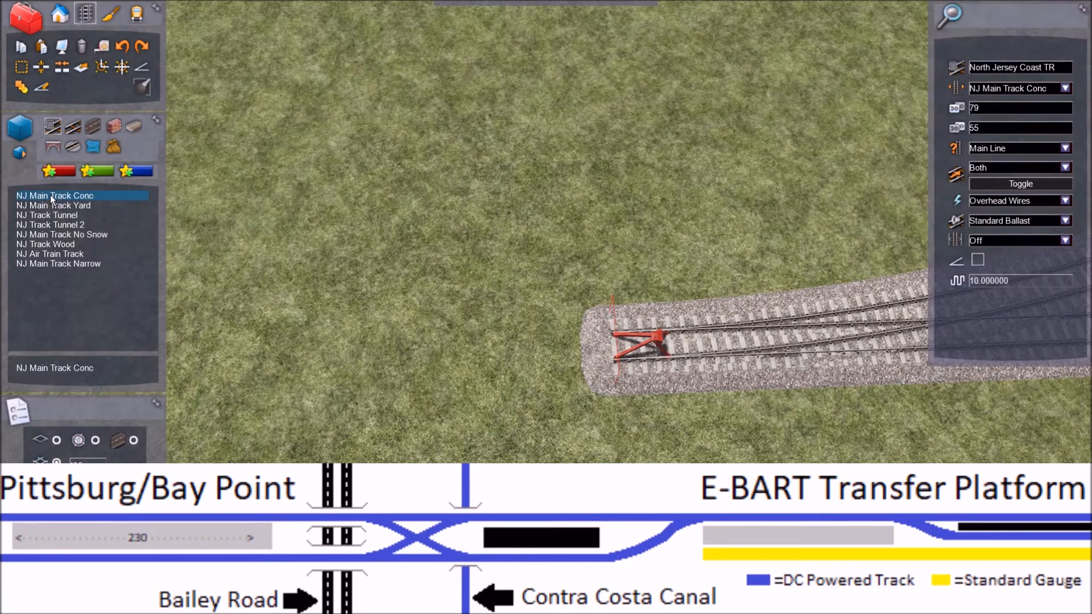
pyautogui.click(615, 343)
pyautogui.press('Left')
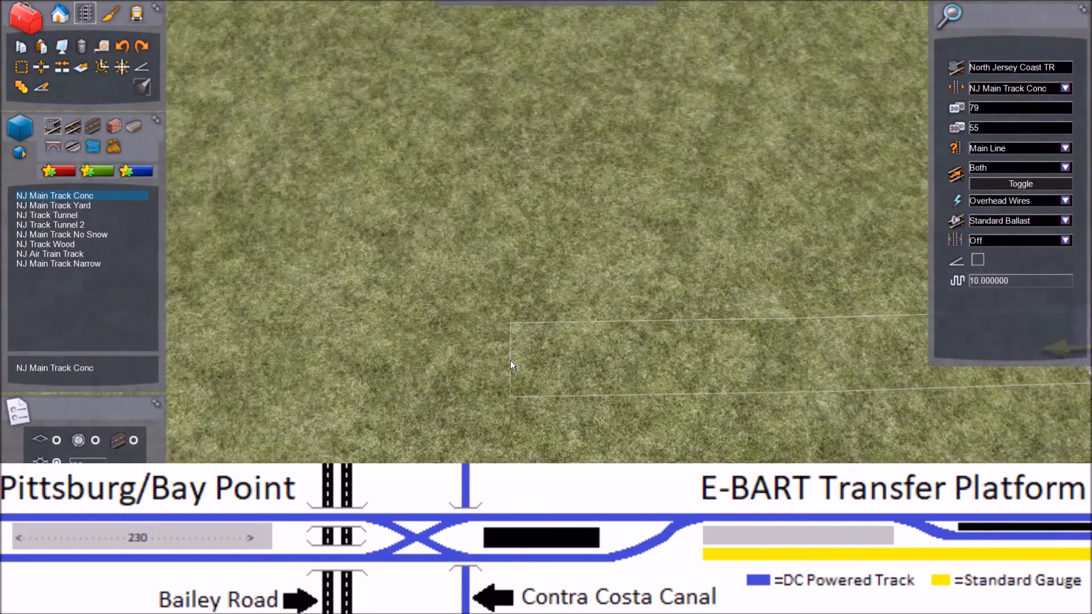
pyautogui.press('Right')
pyautogui.rightClick(510, 360)
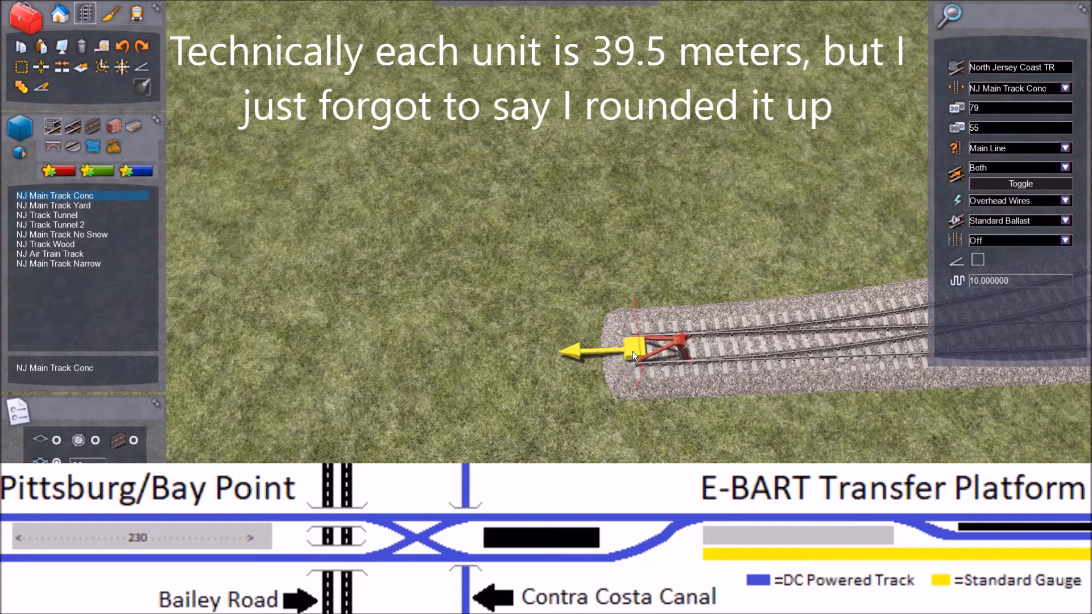
pyautogui.press('Left')
pyautogui.moveTo(575, 349); pyautogui.dragTo(380, 421)
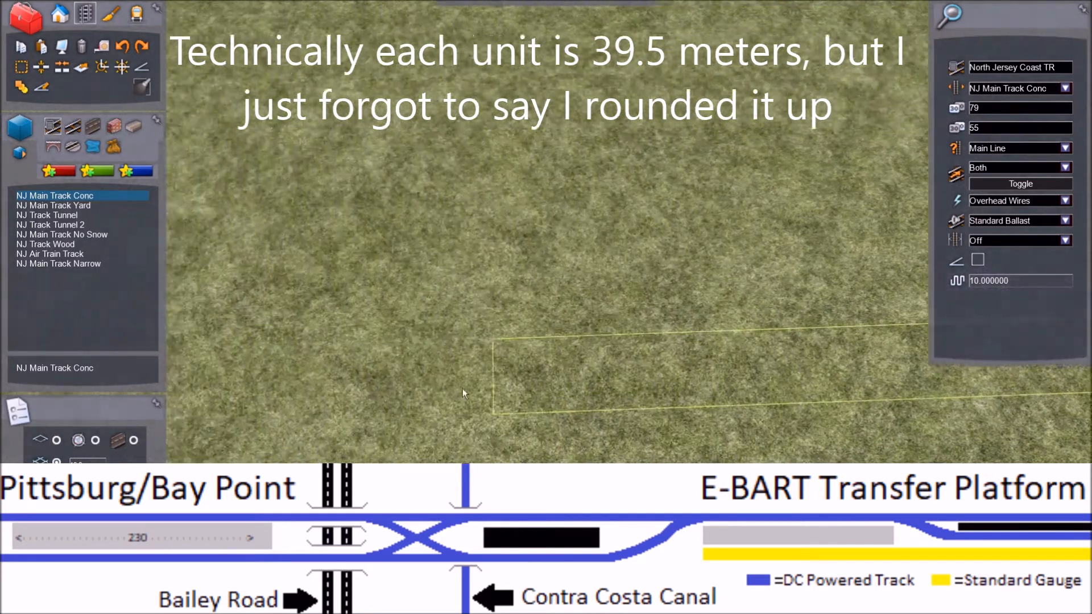
pyautogui.press('Left')
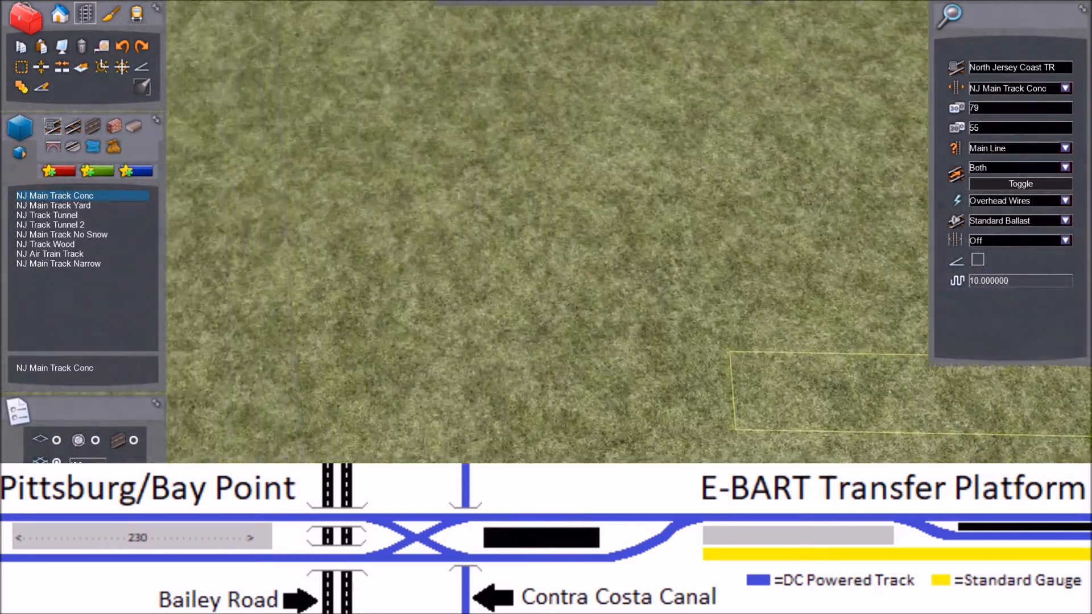
pyautogui.press('Left')
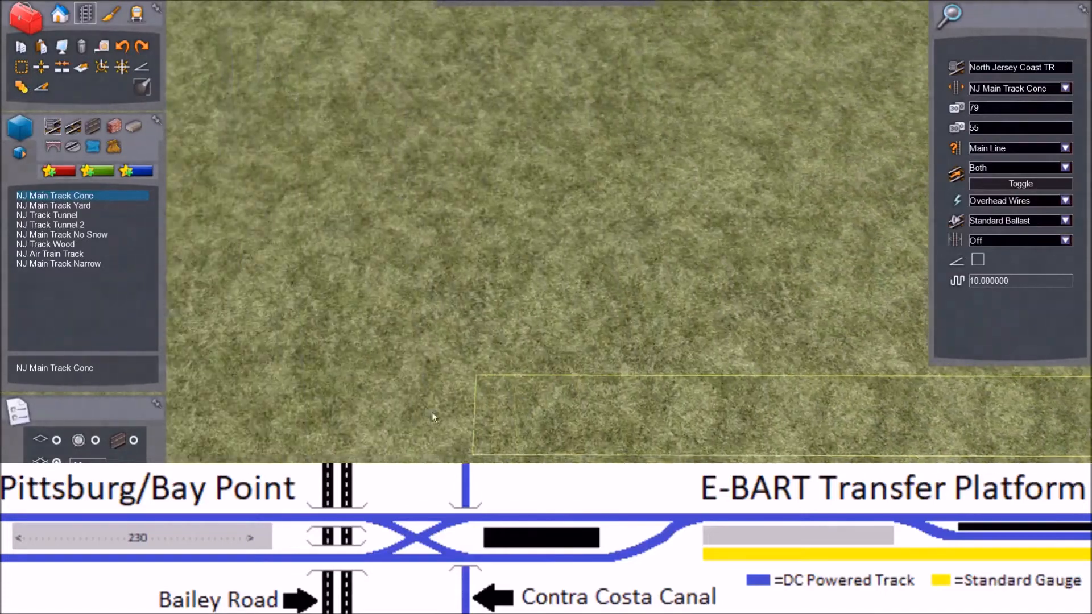
pyautogui.press('Left')
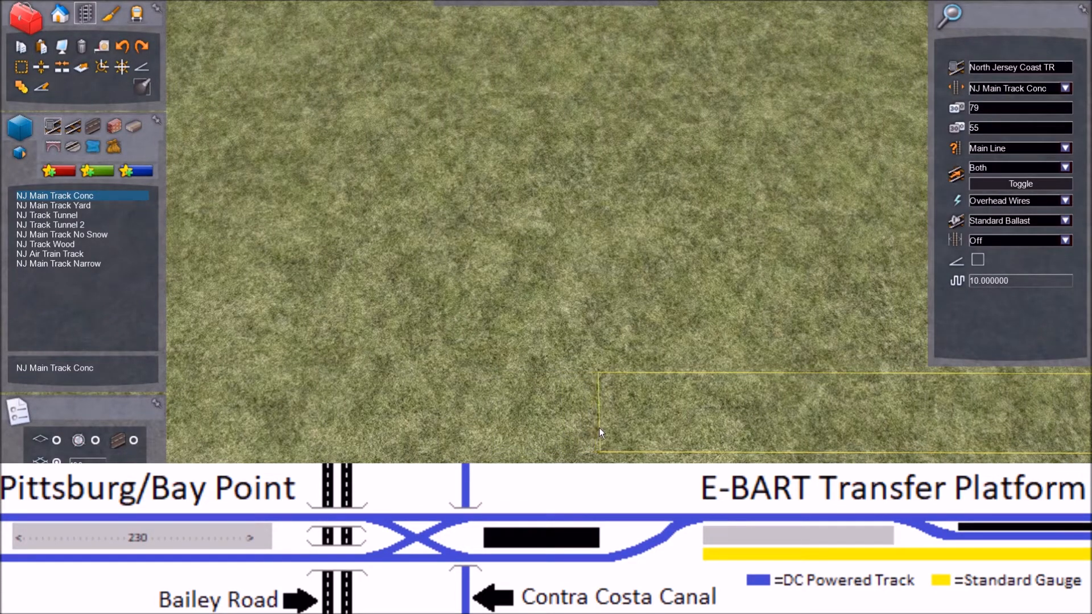
pyautogui.click(600, 427)
pyautogui.press('Right')
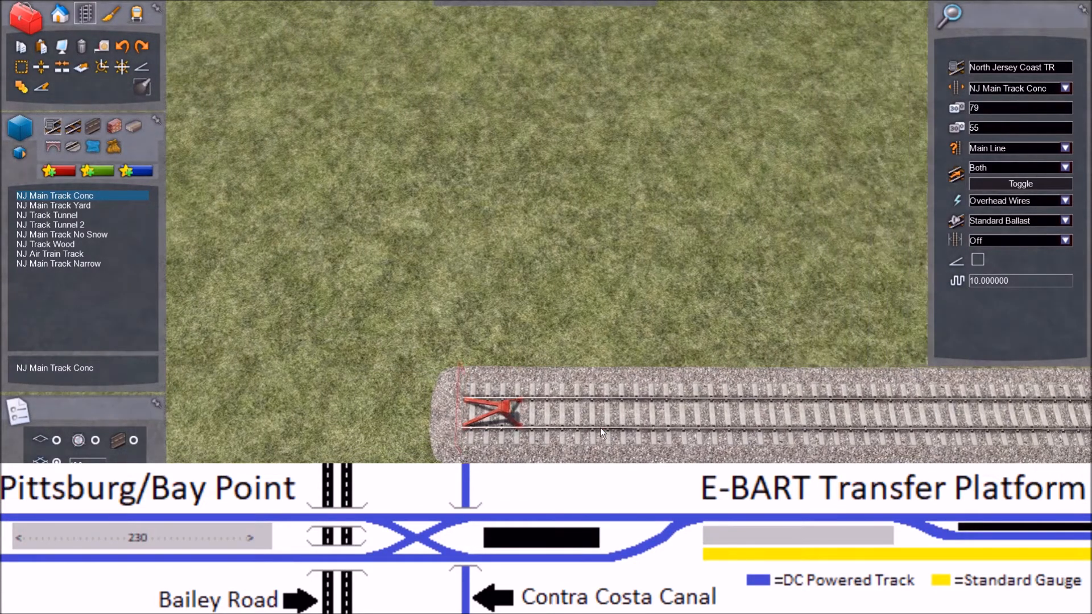
# Step: Examine the open end of the newly laid straight track at close range
pyautogui.press('Left')
pyautogui.press('Right')
pyautogui.press('Down')
pyautogui.press('Down')
pyautogui.scroll(5, 546, 232)
pyautogui.press('Up')
pyautogui.press('Right')
pyautogui.moveTo(606, 477); pyautogui.dragTo(602, 483, button='right')
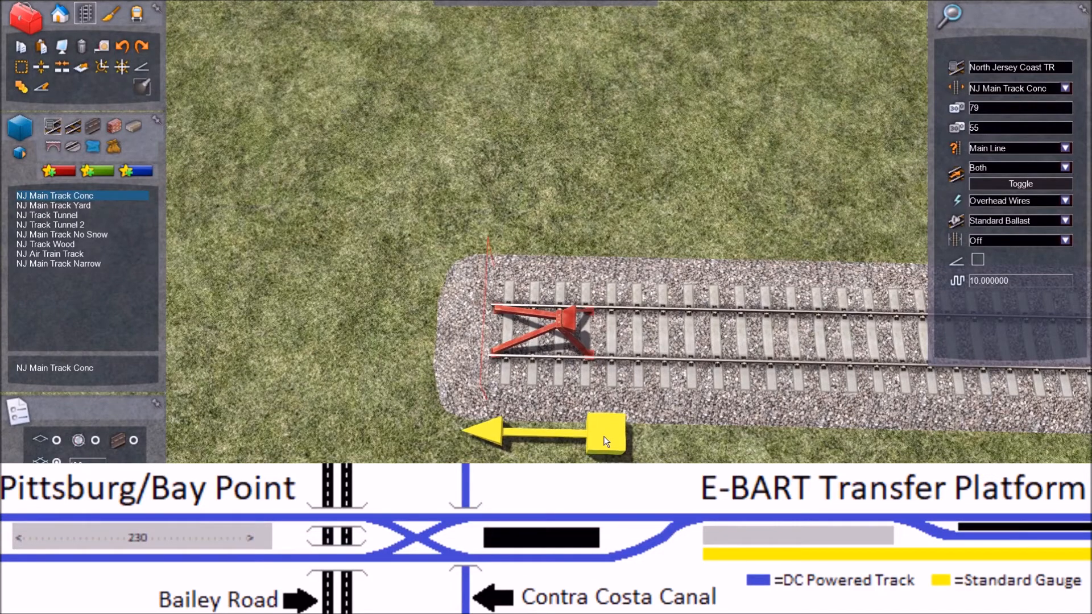
pyautogui.moveTo(407, 353)
pyautogui.mouseDown(button='right')
pyautogui.moveTo(413, 337)
pyautogui.moveTo(420, 344)
pyautogui.moveTo(396, 347)
pyautogui.mouseUp(button='right')
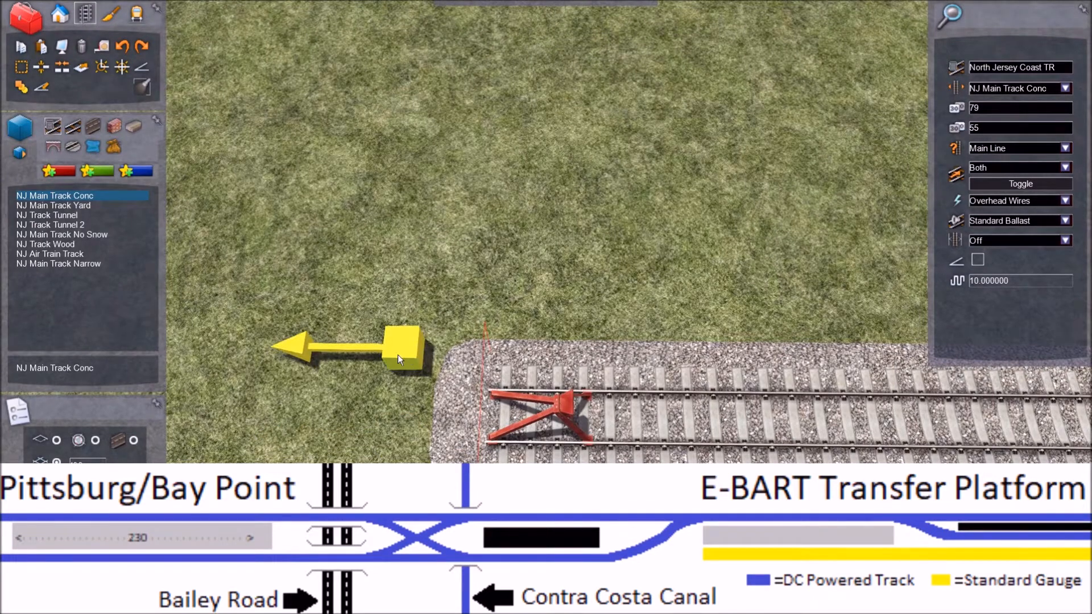
# Step: Mark off a section of the new straight track, running from its buffered end back along the line
pyautogui.click(21, 66)
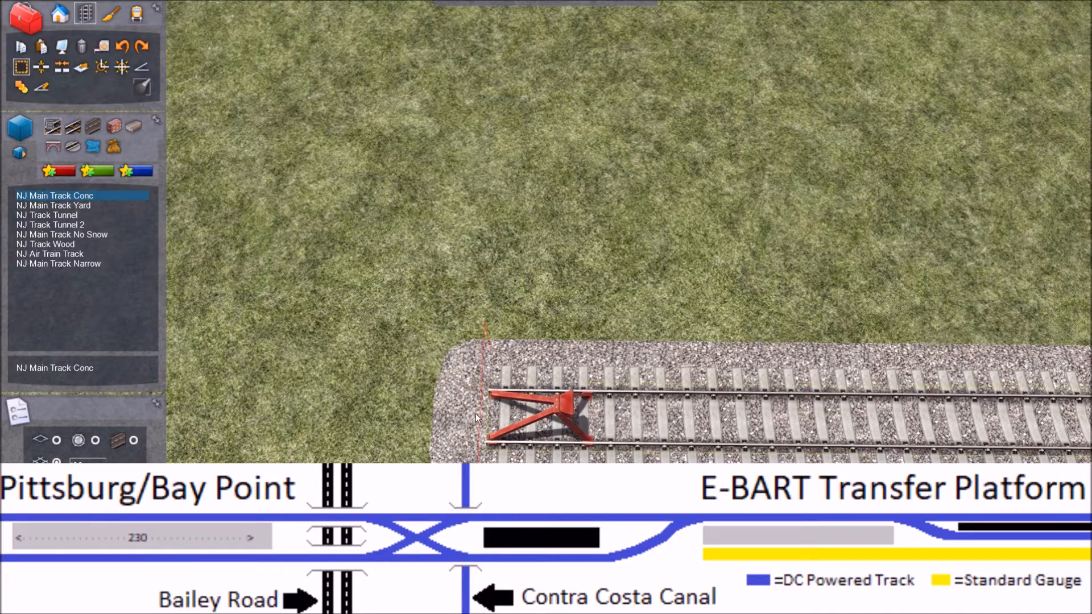
pyautogui.keyDown('shift'); pyautogui.moveTo(483, 417); pyautogui.dragTo(593, 461); pyautogui.keyUp('shift')
pyautogui.press('Right')
pyautogui.moveTo(593, 460); pyautogui.dragTo(580, 500, button='right')
pyautogui.scroll(5, 580, 461)
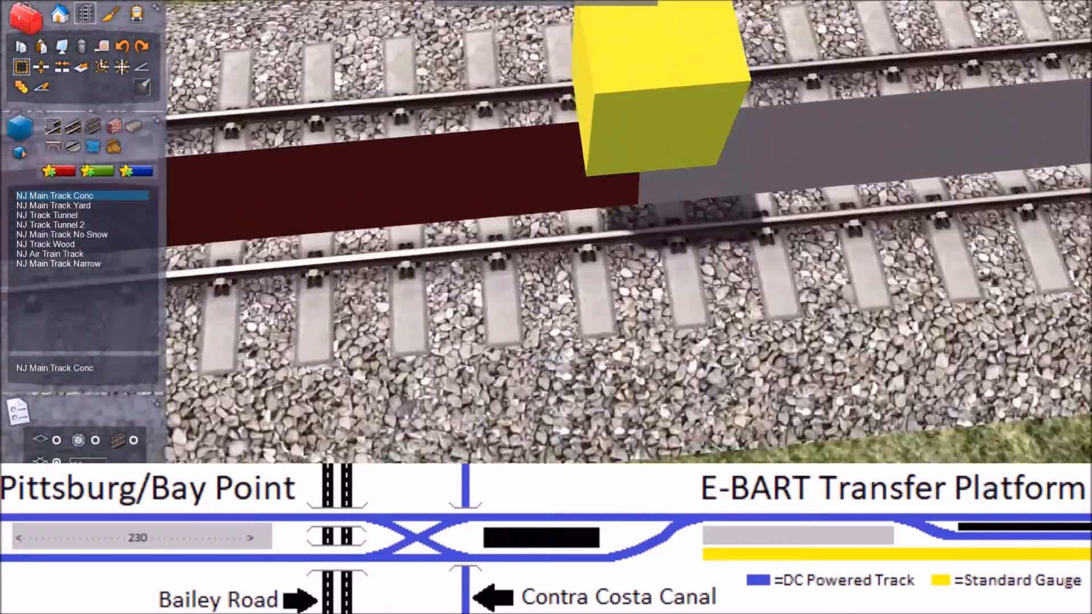
pyautogui.scroll(5, 580, 307)
pyautogui.scroll(-4, 580, 307)
pyautogui.moveTo(580, 307); pyautogui.dragTo(492, 270, button='right')
pyautogui.keyDown('shift'); pyautogui.moveTo(472, 268); pyautogui.dragTo(499, 259); pyautogui.keyUp('shift')
pyautogui.moveTo(559, 333); pyautogui.dragTo(546, 372, button='right')
pyautogui.press('Down')
pyautogui.press('Down')
pyautogui.press('Up')
pyautogui.press('Left')
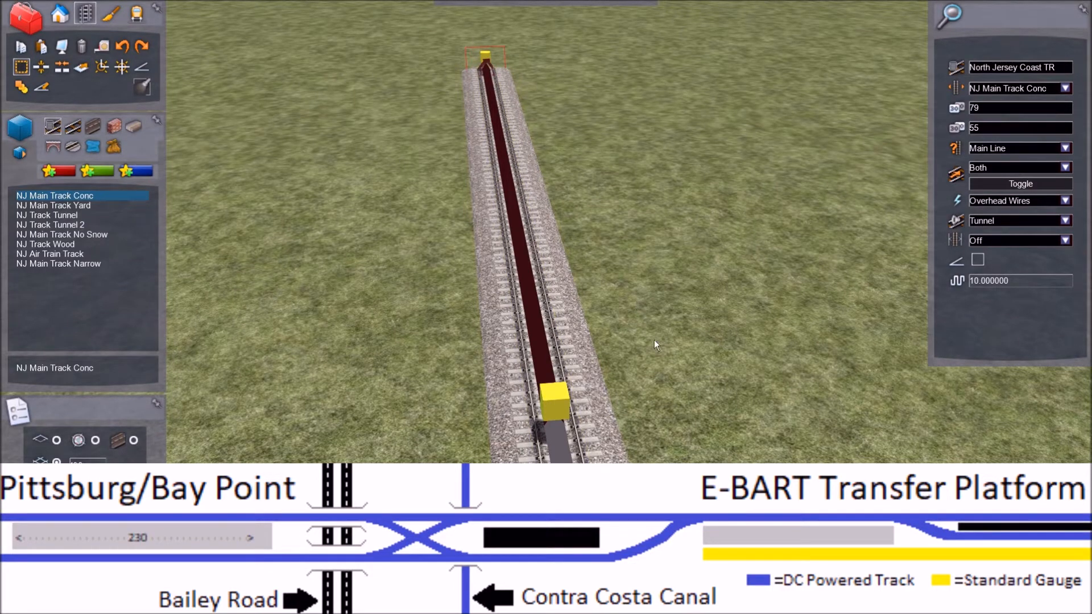
# Step: Place an NJ Platform 03 loft parallel to the marked track section along one side
pyautogui.click(81, 70)
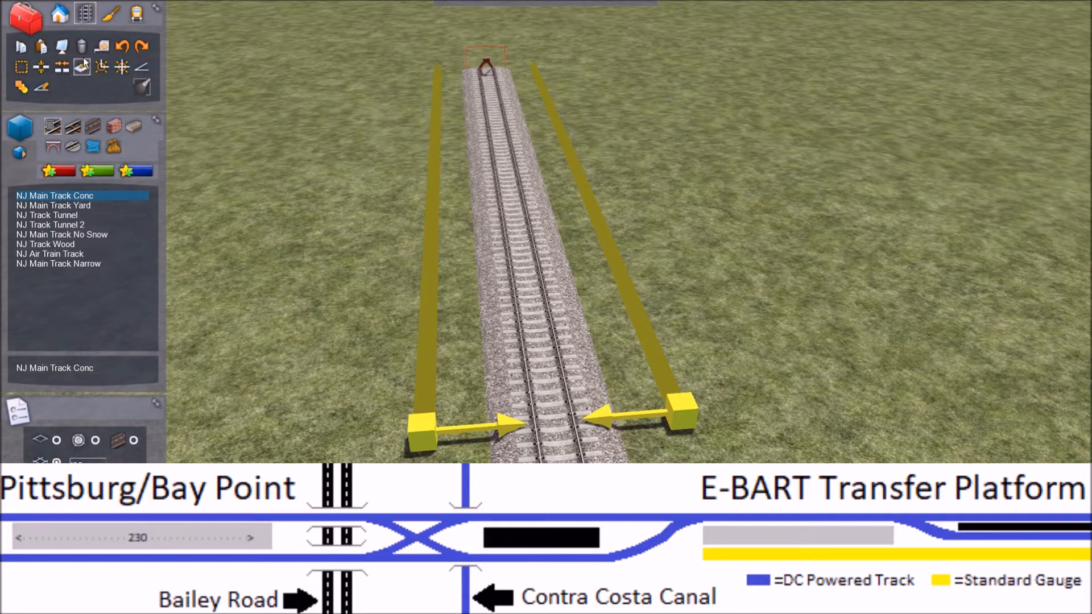
pyautogui.click(133, 128)
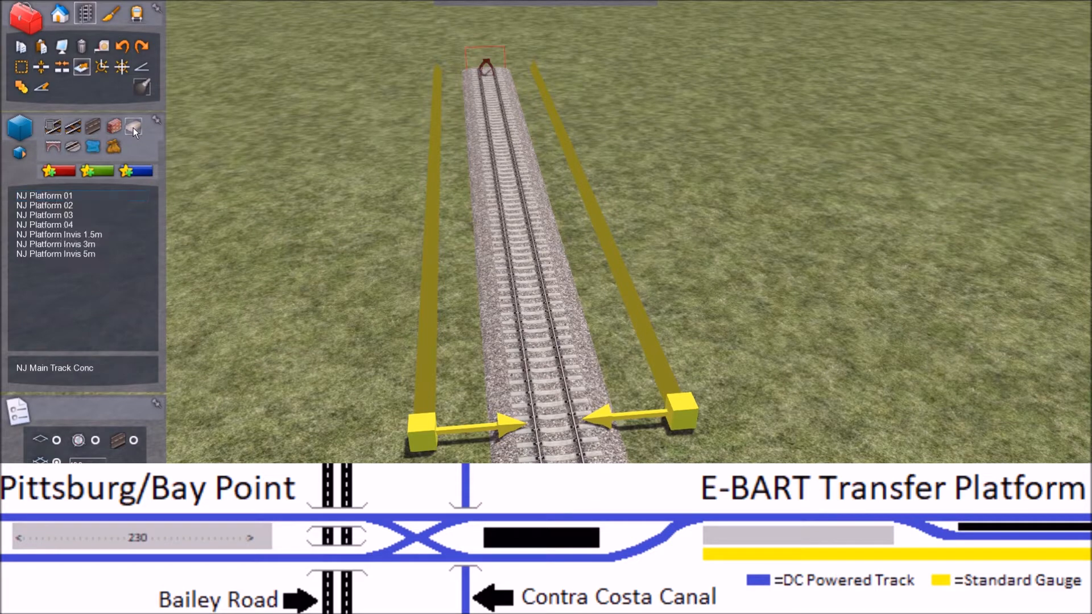
pyautogui.click(59, 215)
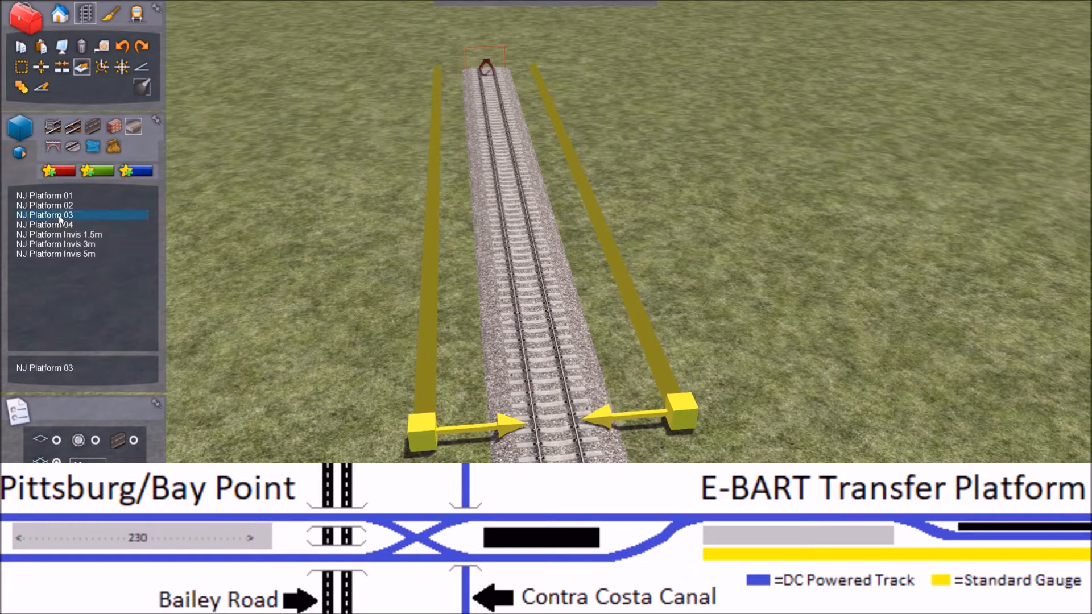
pyautogui.click(424, 433)
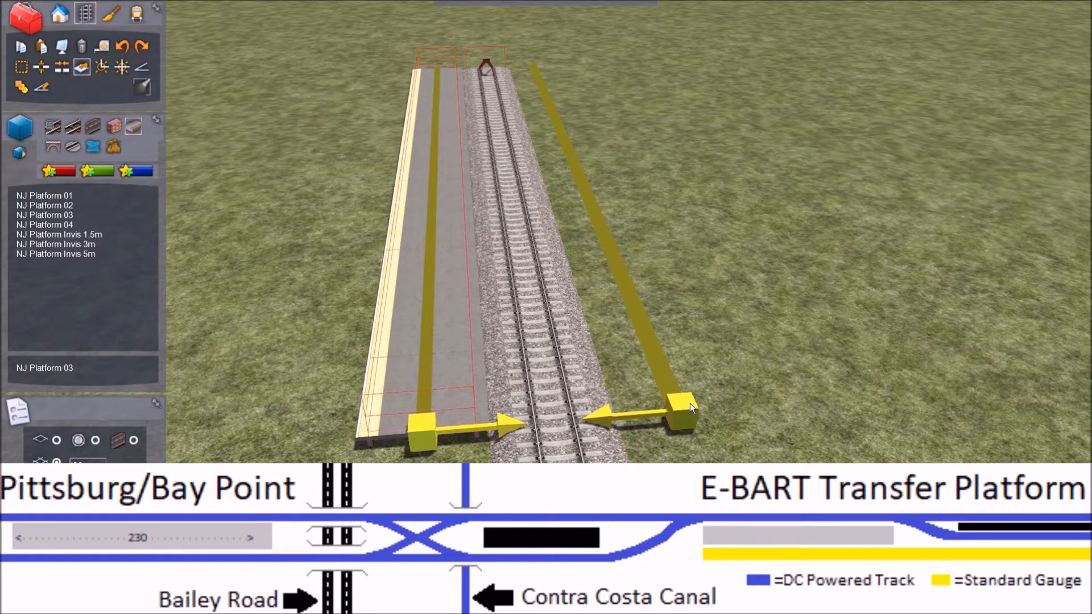
# Step: Try a second NJ Platform 03 loft along the other side of the track, and undo it
pyautogui.click(94, 214)
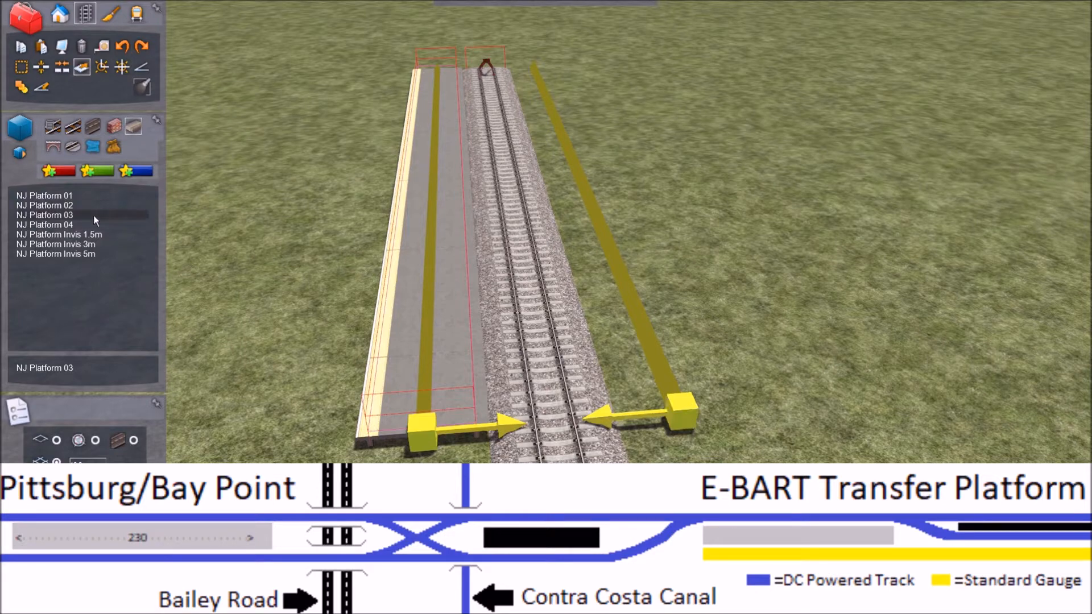
pyautogui.click(682, 422)
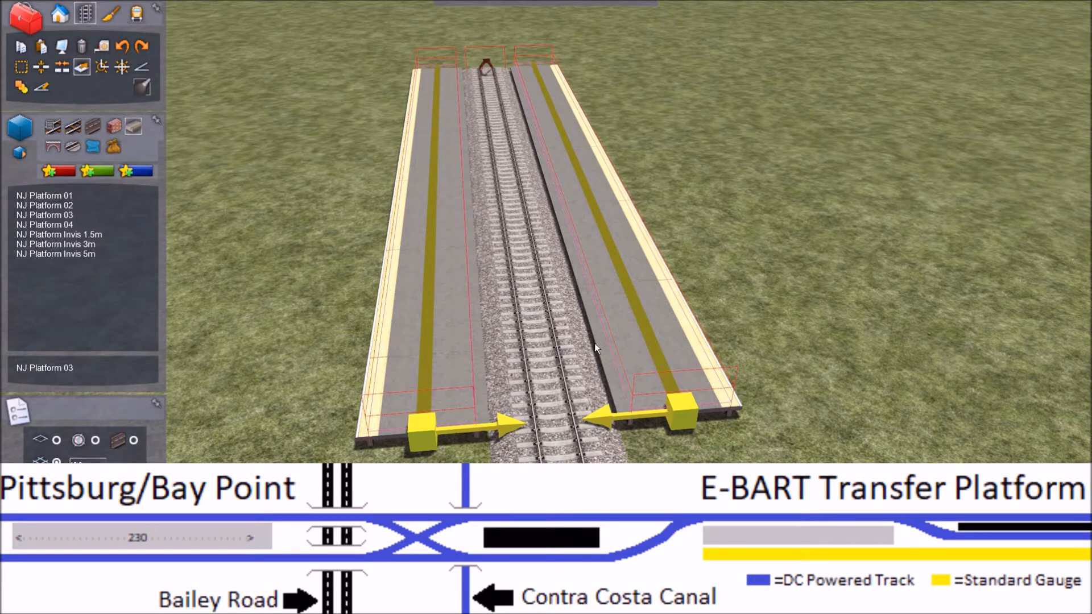
pyautogui.click(121, 46)
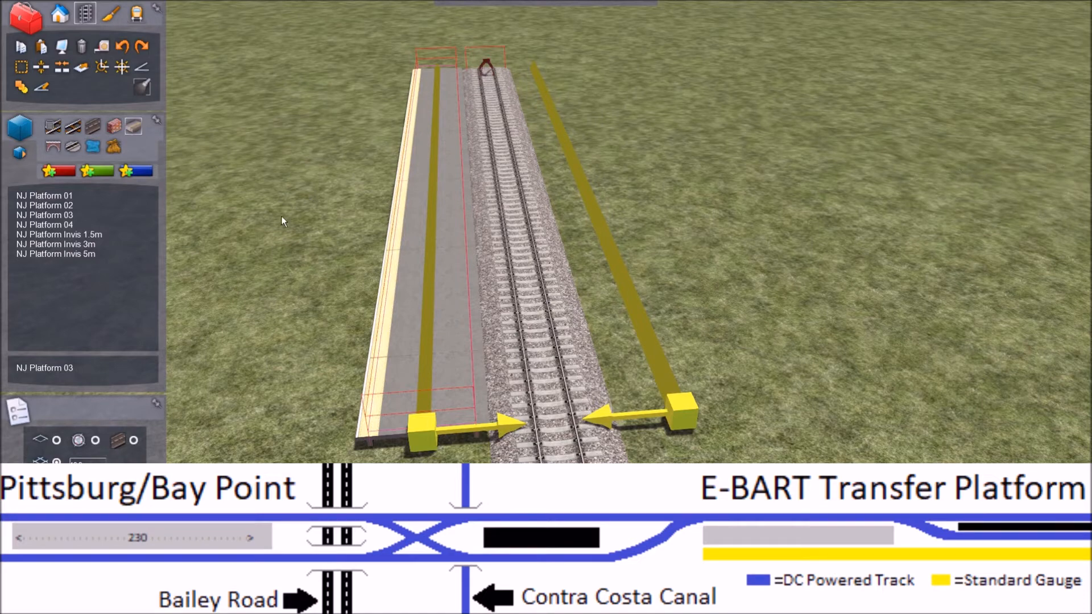
# Step: Move the placed platform across the track so its yellow edge faces the rails from the opposite side
pyautogui.click(268, 223)
pyautogui.click(439, 227)
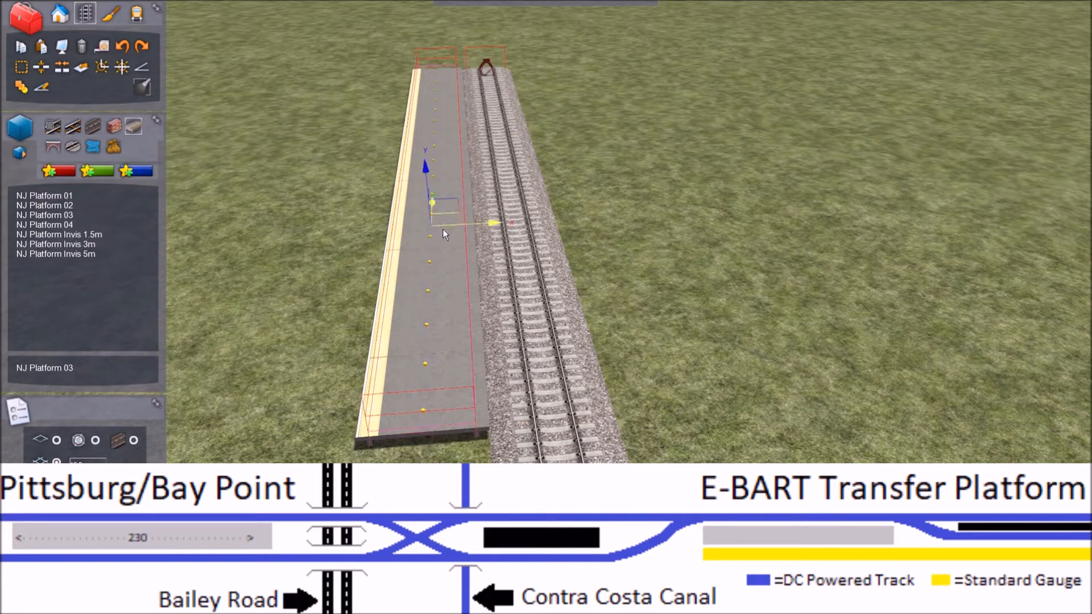
pyautogui.click(488, 228)
pyautogui.moveTo(650, 226); pyautogui.dragTo(656, 227)
# Step: Fine-tune the platform's sideways position so its yellow edge sits right beside the track ballast
pyautogui.press('Right')
pyautogui.moveTo(572, 412); pyautogui.dragTo(571, 512, button='right')
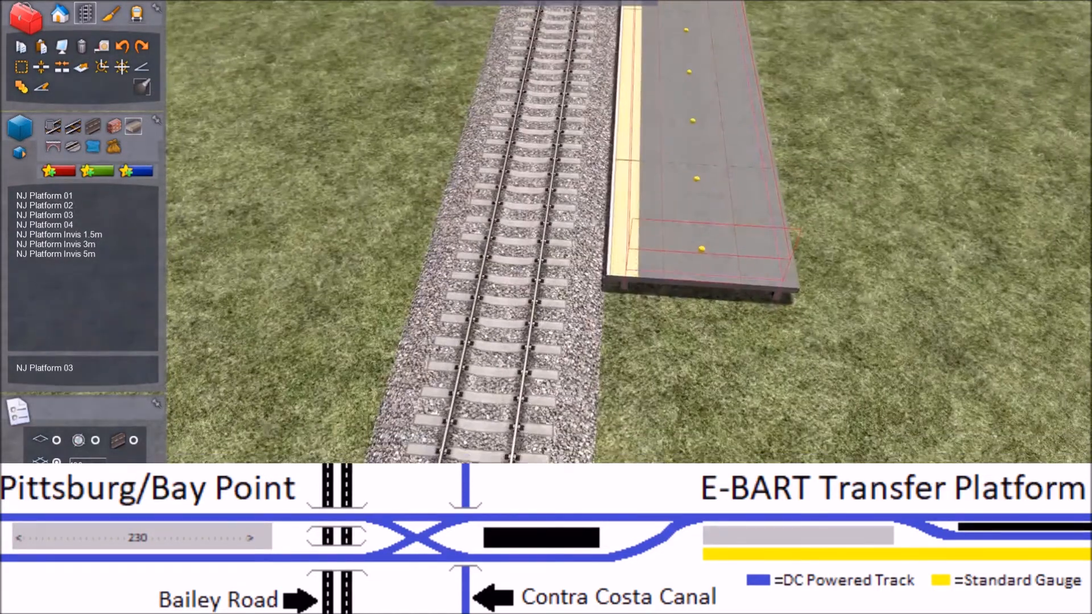
pyautogui.press('Up')
pyautogui.press('Up')
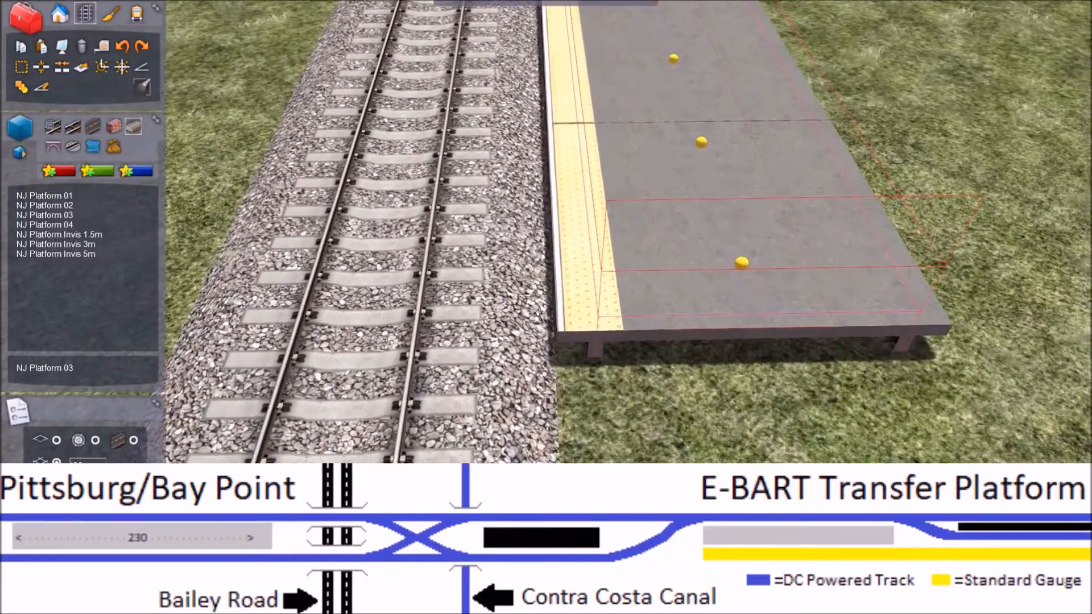
pyautogui.moveTo(571, 512); pyautogui.dragTo(590, 378, button='right')
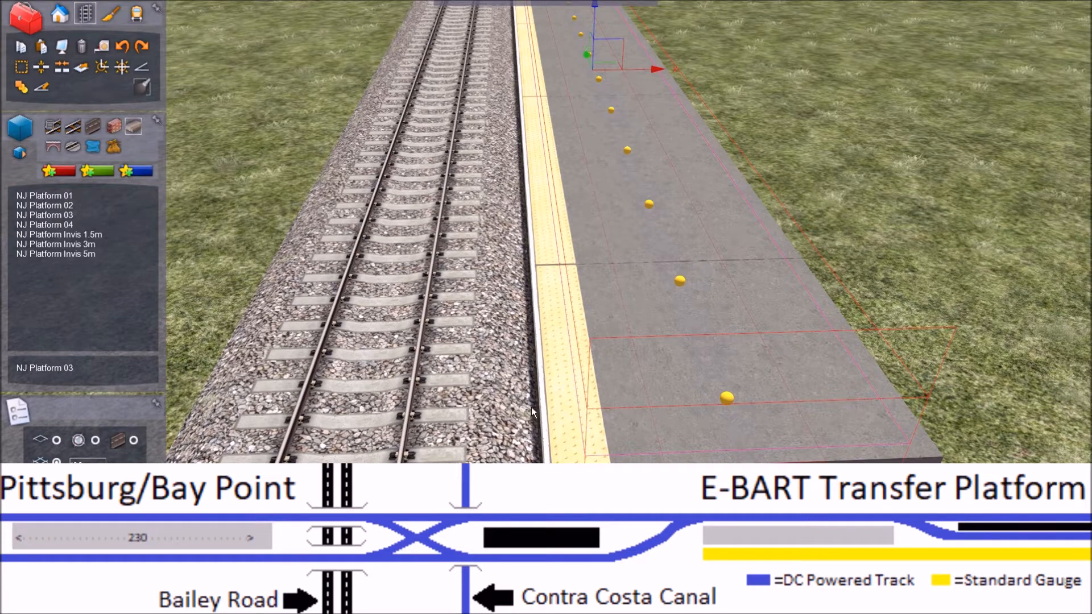
pyautogui.click(659, 68)
pyautogui.click(654, 69)
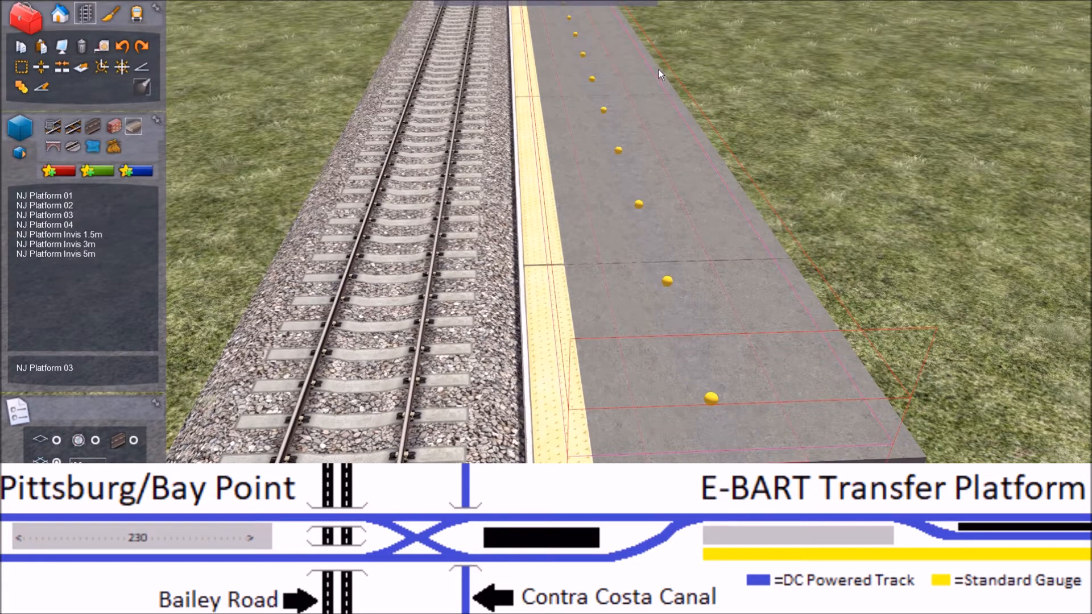
pyautogui.moveTo(654, 69); pyautogui.dragTo(660, 69)
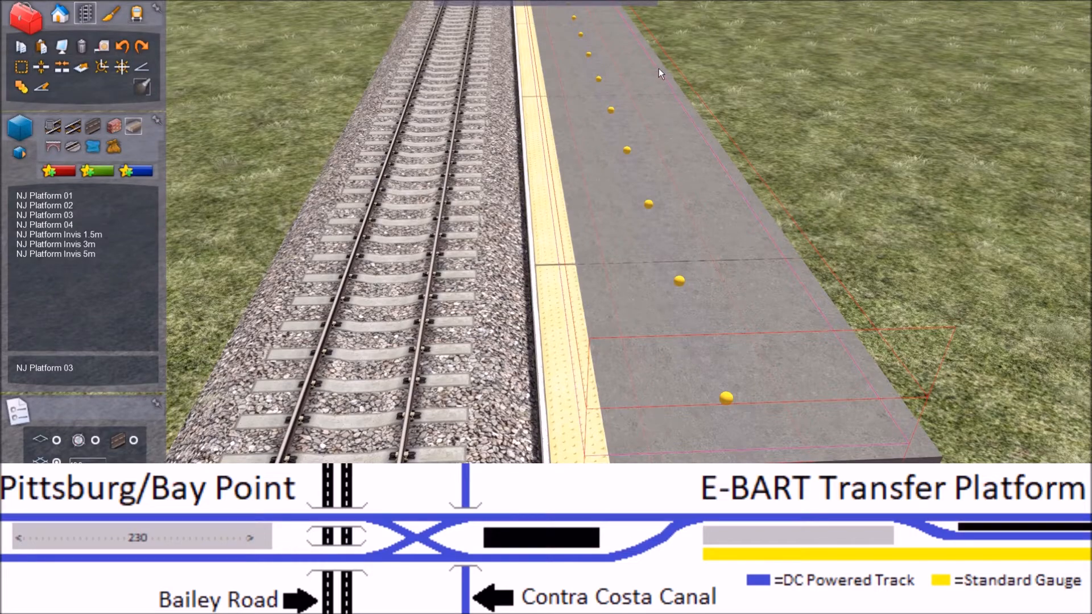
pyautogui.moveTo(658, 68); pyautogui.dragTo(656, 68)
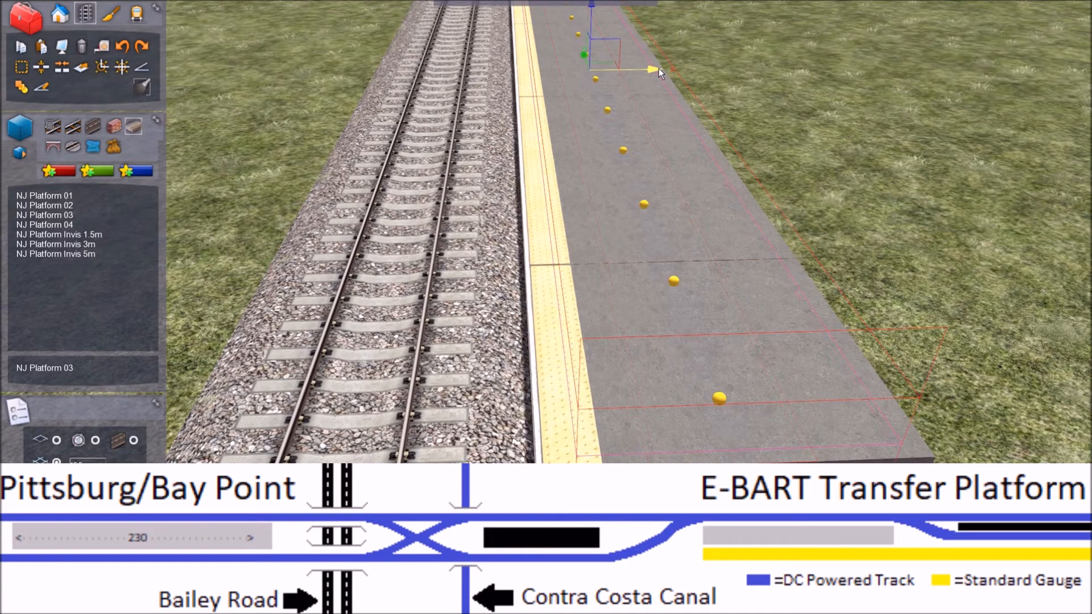
# Step: Extend the platform from its near end with a long straight NJ Platform 01 section alongside the track
pyautogui.press('Right')
pyautogui.press('Left')
pyautogui.press('Down')
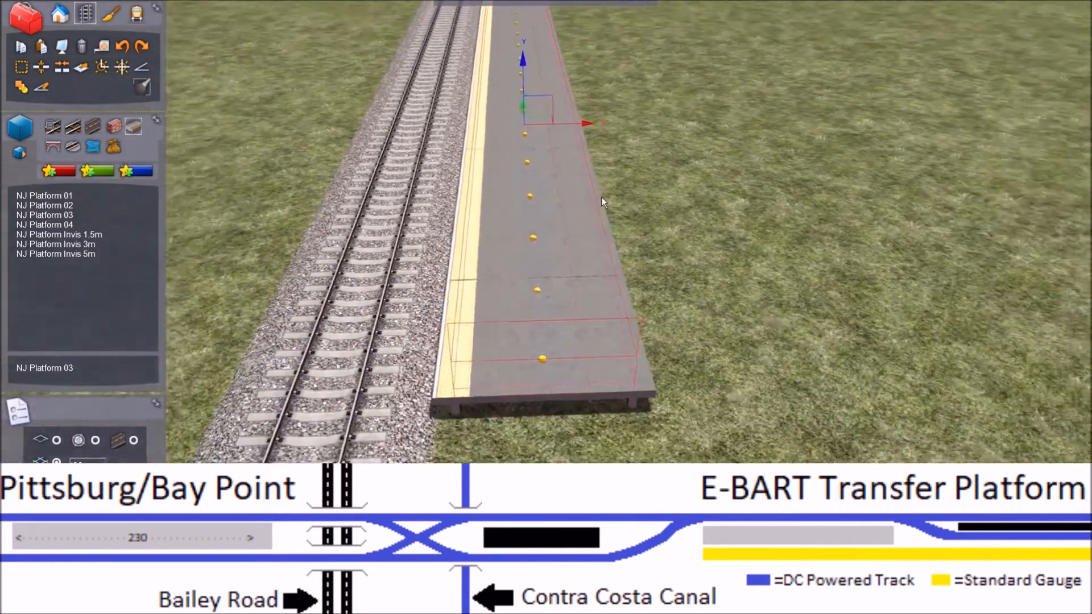
pyautogui.press('Left')
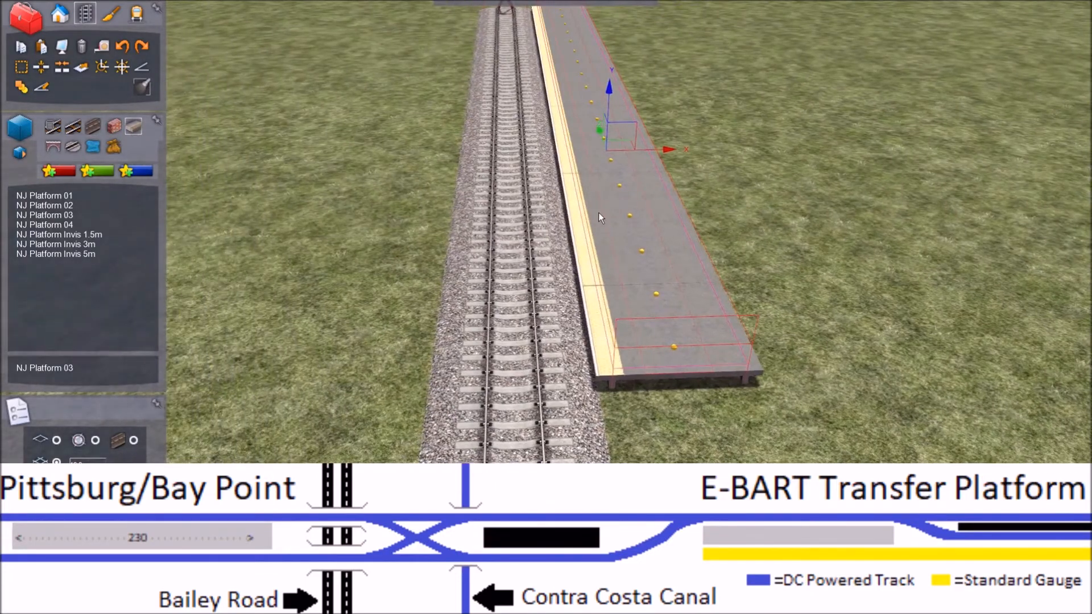
pyautogui.moveTo(615, 240); pyautogui.dragTo(545, 188, button='right')
pyautogui.press('Left')
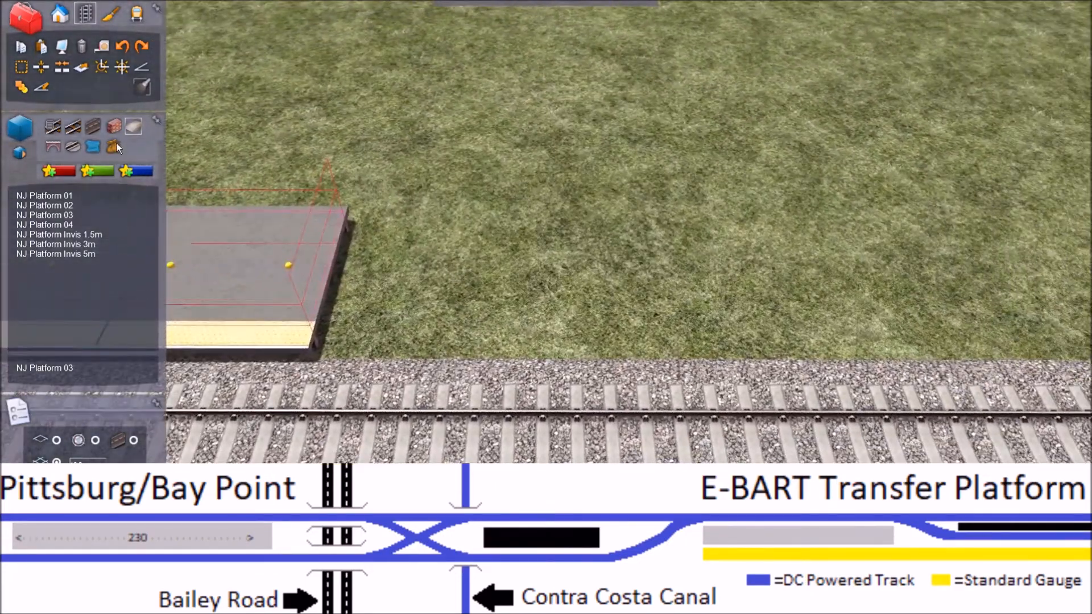
pyautogui.click(53, 196)
pyautogui.click(407, 208)
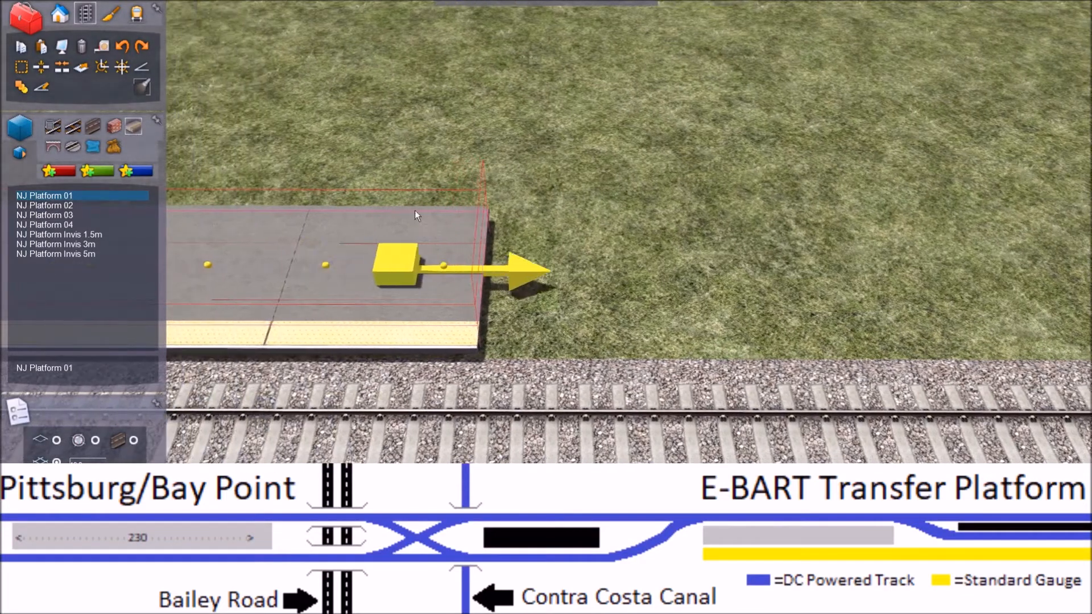
pyautogui.click(479, 255)
pyautogui.press('Right')
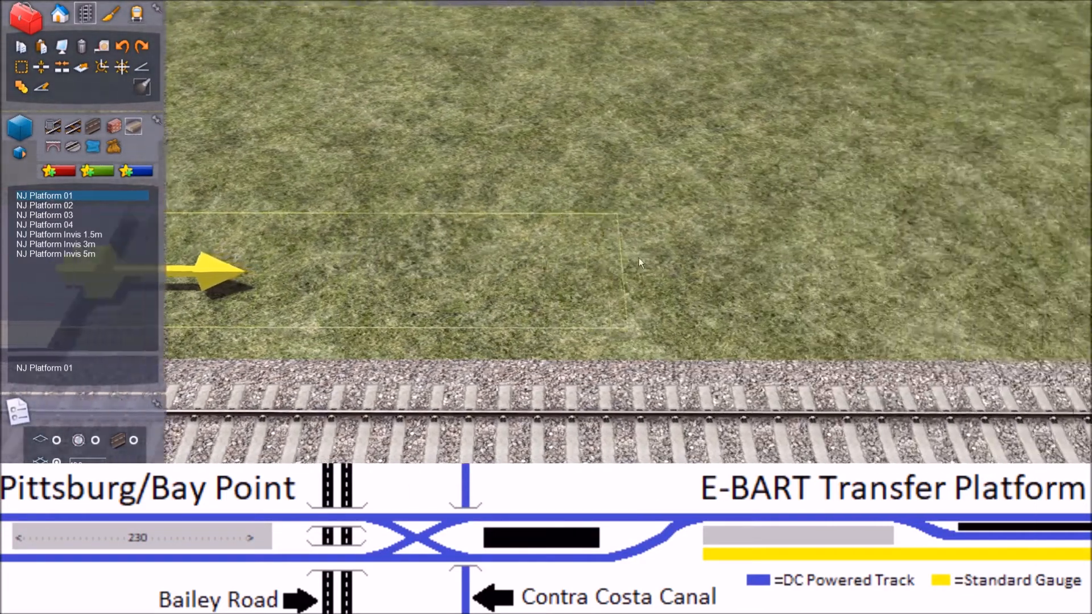
pyautogui.press('Right')
pyautogui.press('Right')
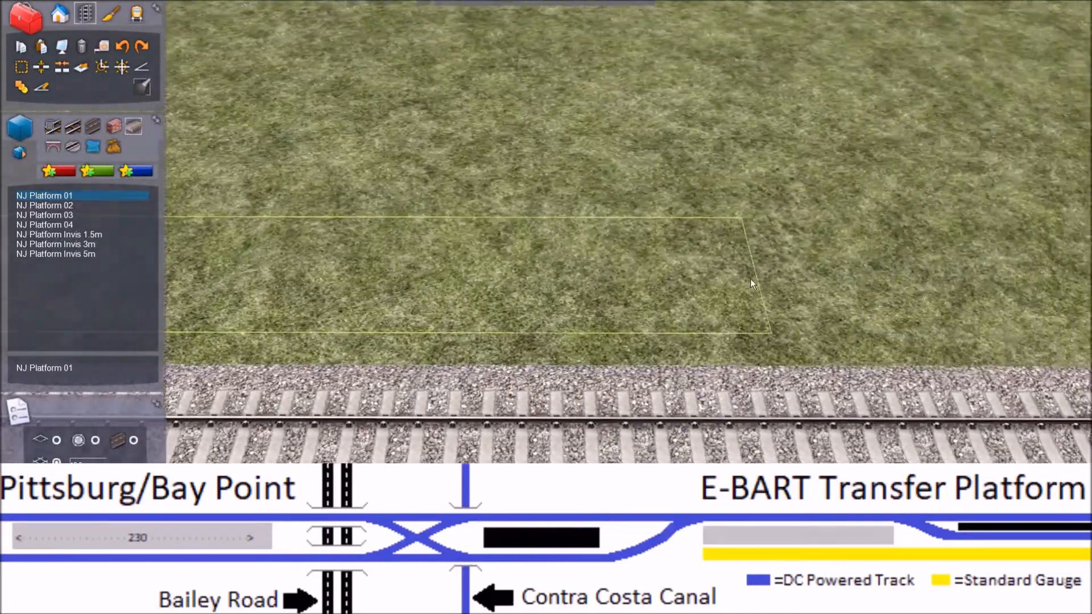
pyautogui.press('Right')
pyautogui.press('Right')
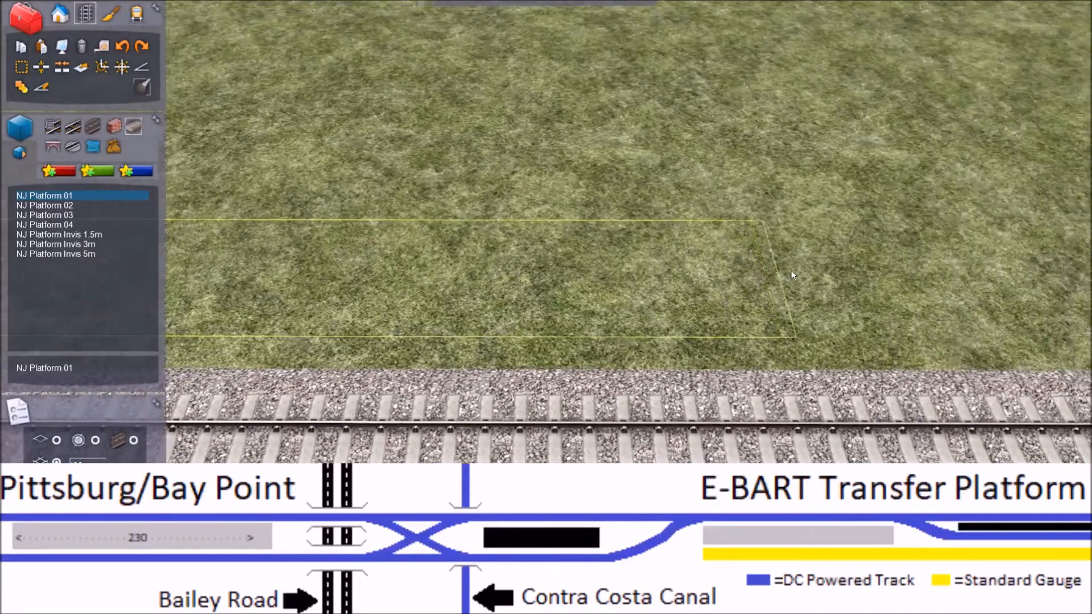
pyautogui.press('Right')
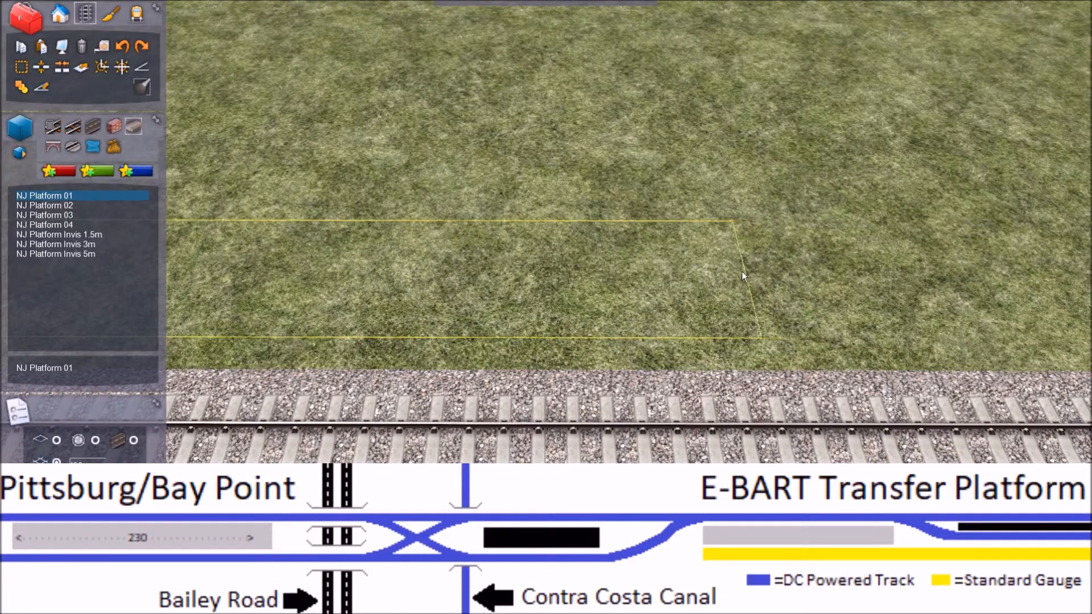
pyautogui.click(736, 269)
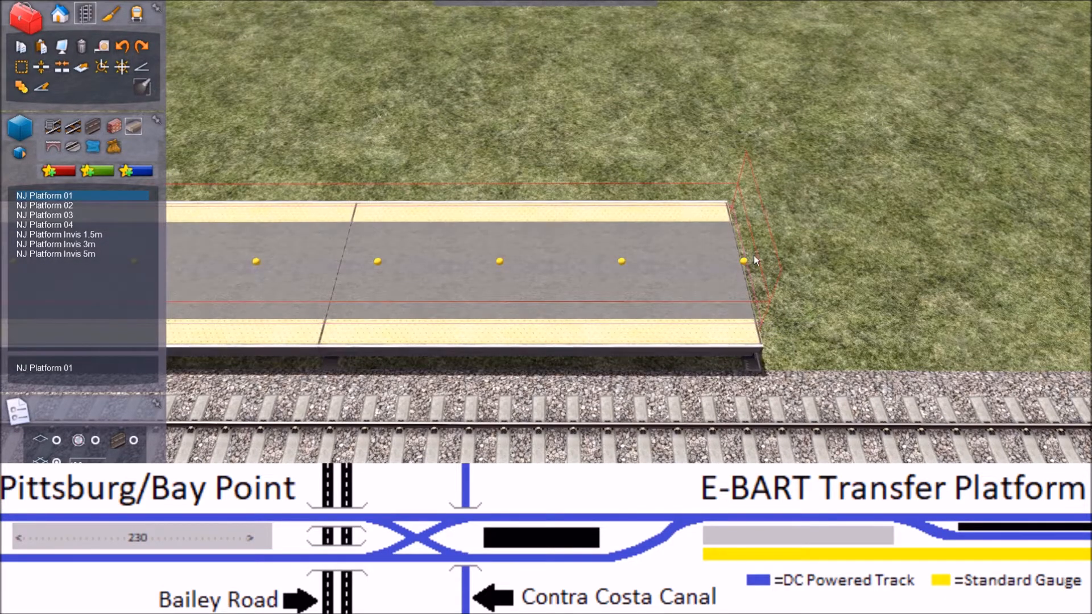
# Step: End the NJ Platform 01 placement and adjust the free end of the new double-edged platform section
pyautogui.press('Right')
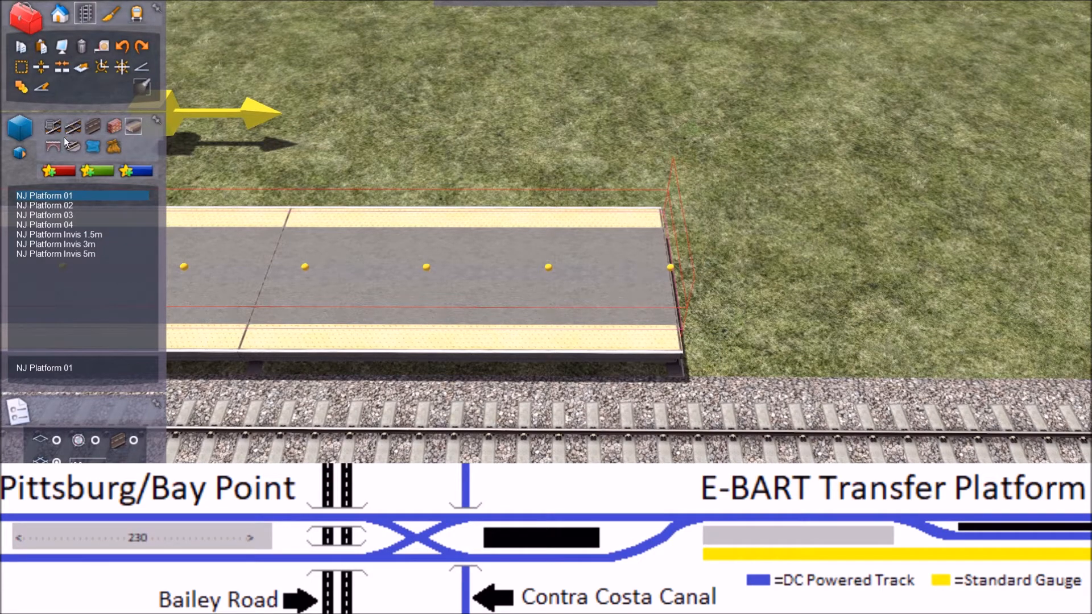
pyautogui.rightClick(596, 97)
pyautogui.click(19, 70)
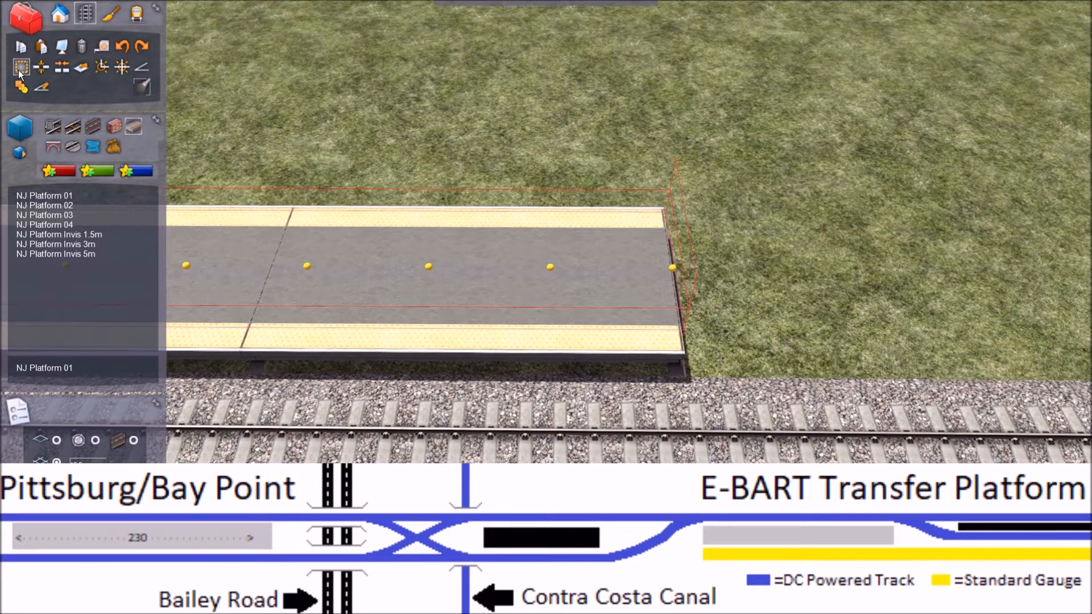
pyautogui.click(673, 277)
pyautogui.press('Right')
pyautogui.moveTo(673, 277); pyautogui.dragTo(219, 291, button='right')
pyautogui.press('Right')
pyautogui.press('Left')
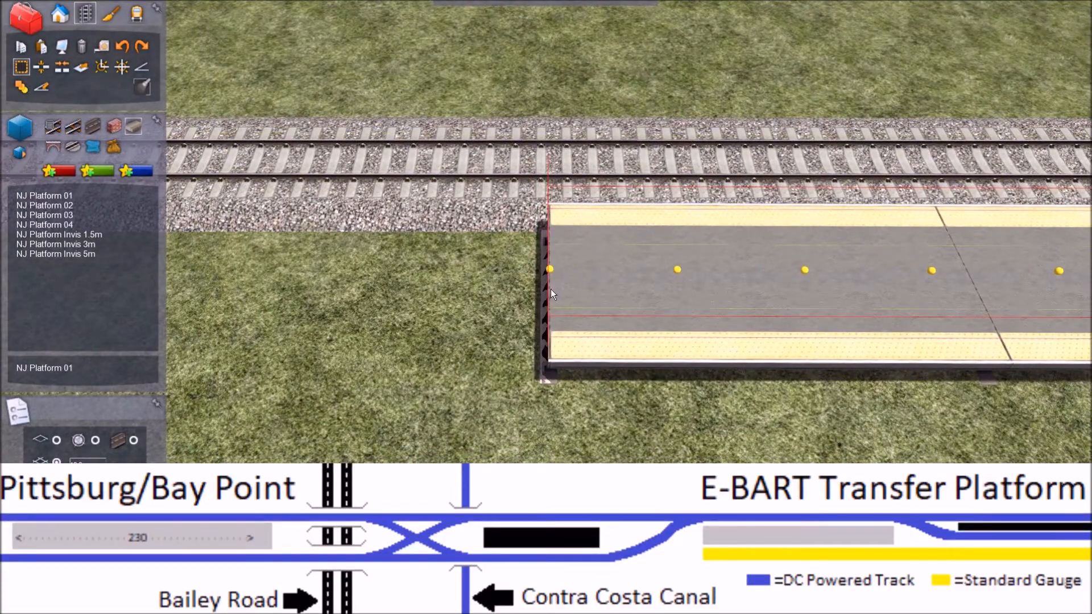
pyautogui.moveTo(548, 291); pyautogui.dragTo(602, 292)
# Step: Fine-tune the joint where the double-edged NJ Platform 01 section meets the single-edged platform
pyautogui.press('Right')
pyautogui.press('Right')
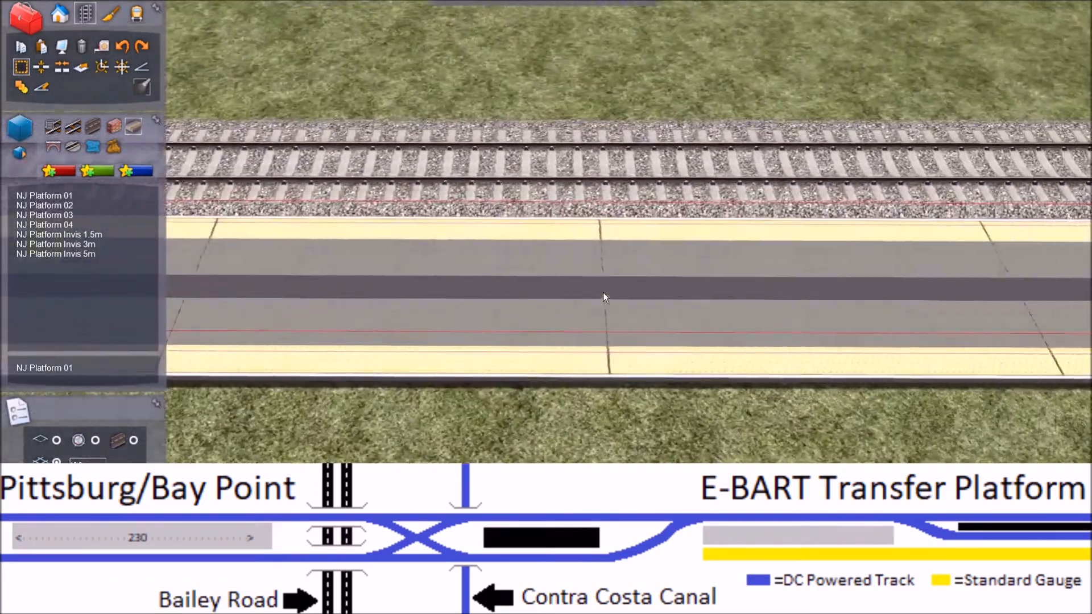
pyautogui.press('Right')
pyautogui.press('Left')
pyautogui.moveTo(603, 292); pyautogui.dragTo(533, 298)
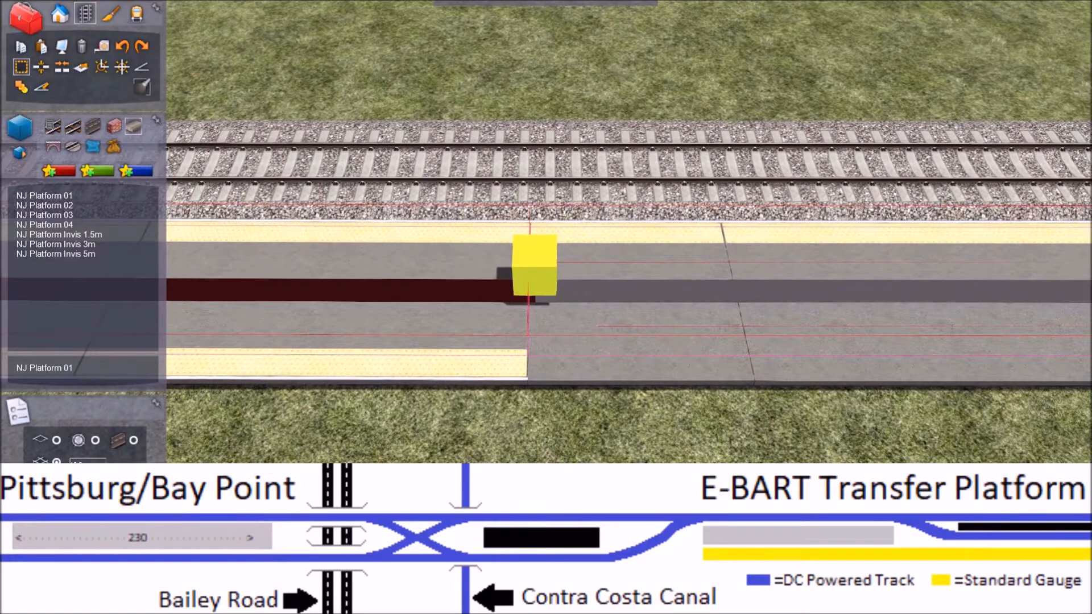
pyautogui.press('Up')
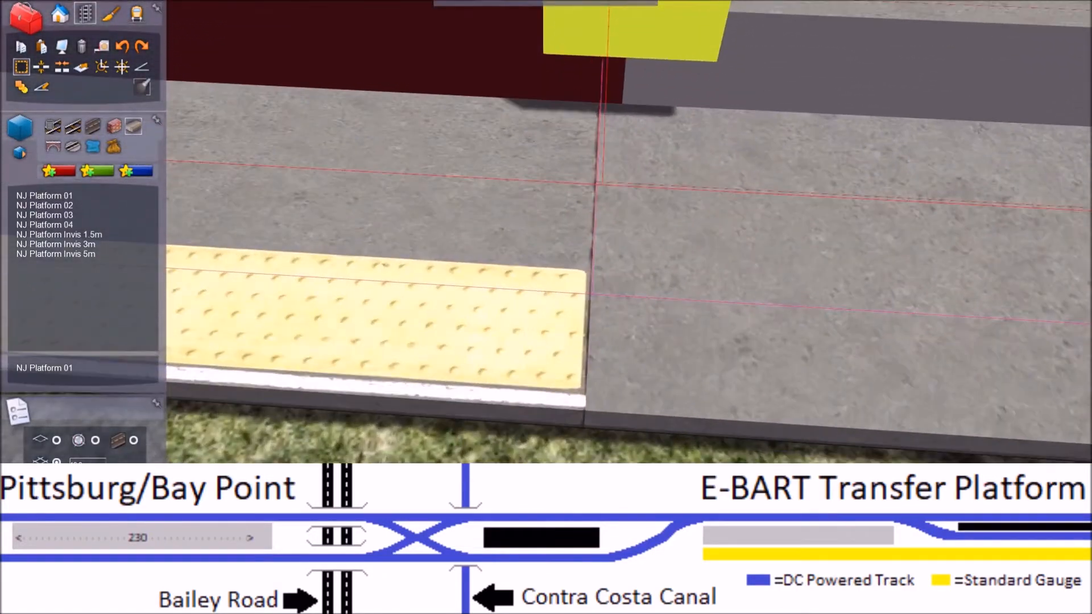
pyautogui.moveTo(534, 324); pyautogui.dragTo(566, 221)
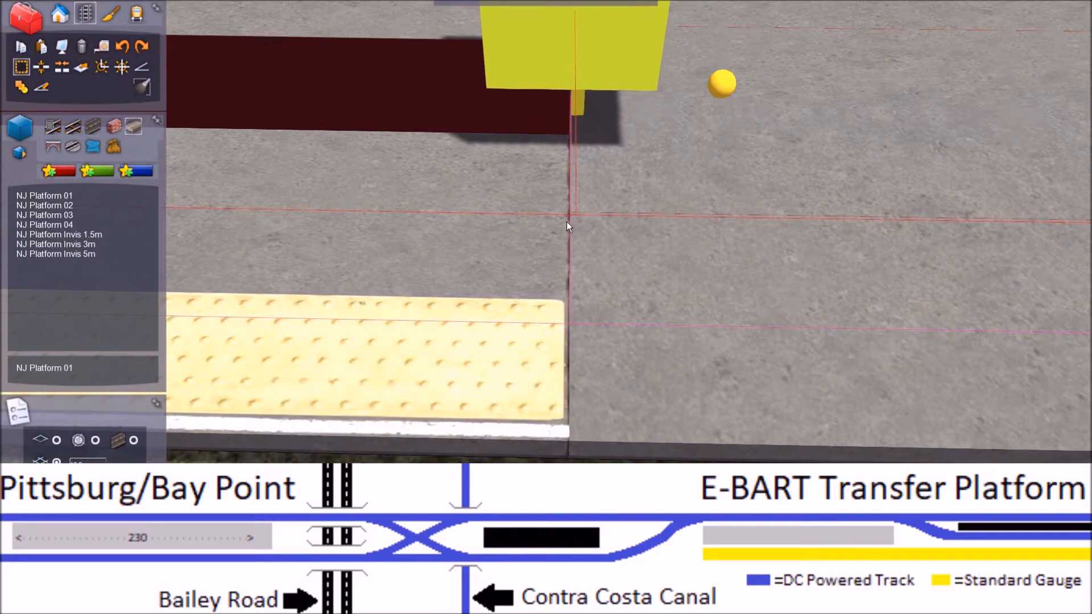
pyautogui.press('Down')
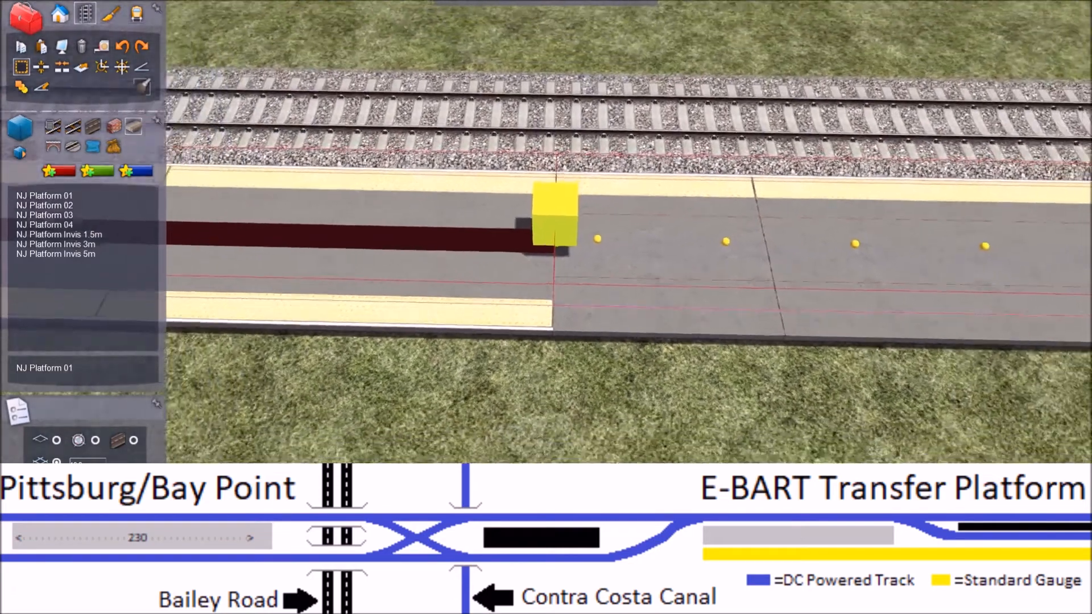
# Step: Offset a parallel track along the free side of the double-edged platform section, using NJ Main Track Narrow
pyautogui.press('Up')
pyautogui.press('Up')
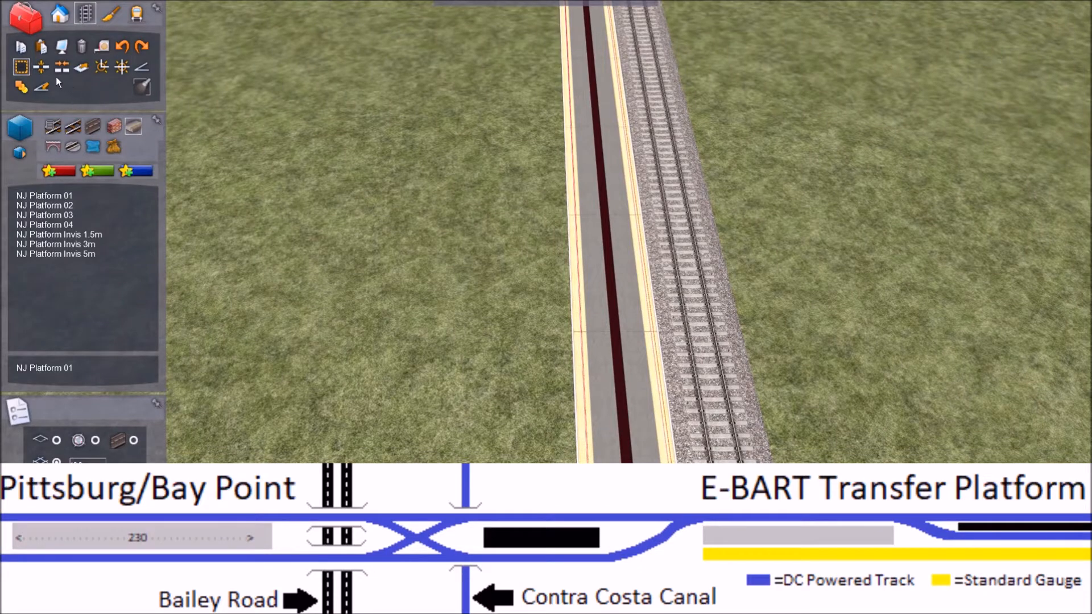
pyautogui.click(86, 66)
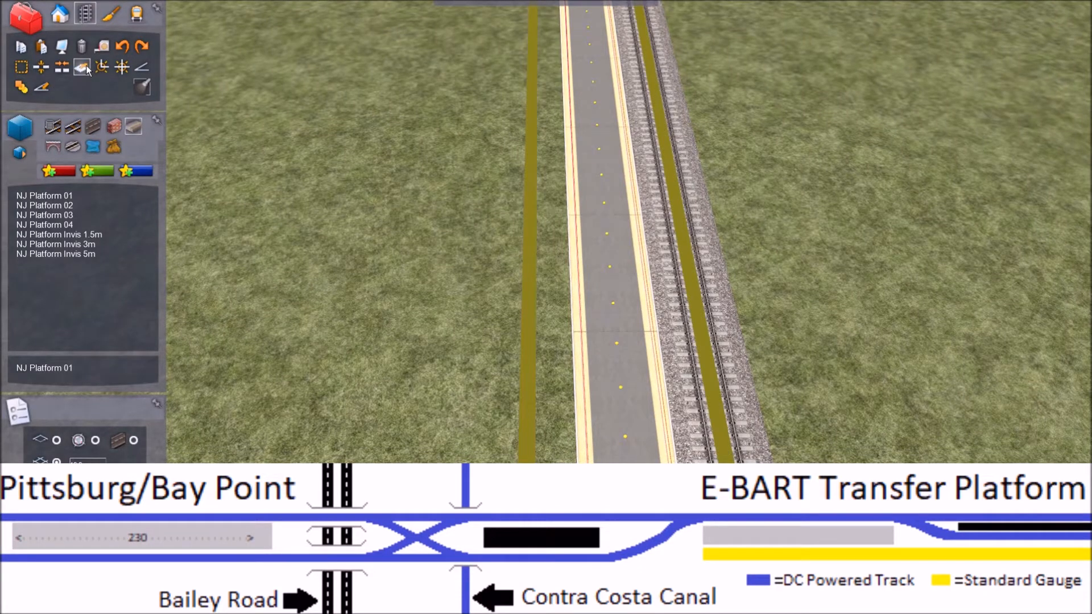
pyautogui.click(68, 127)
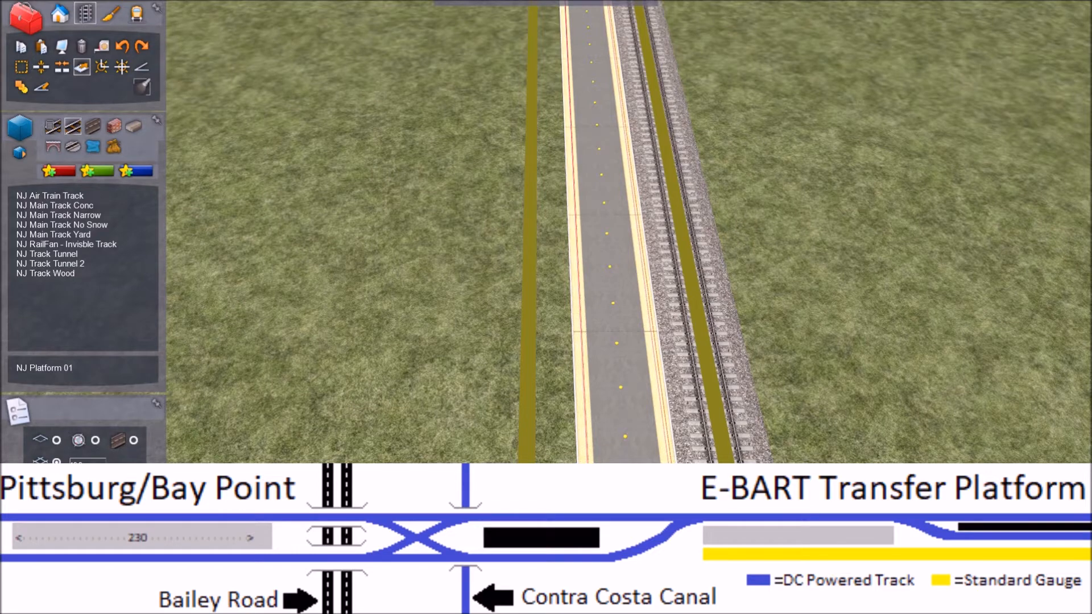
pyautogui.click(85, 206)
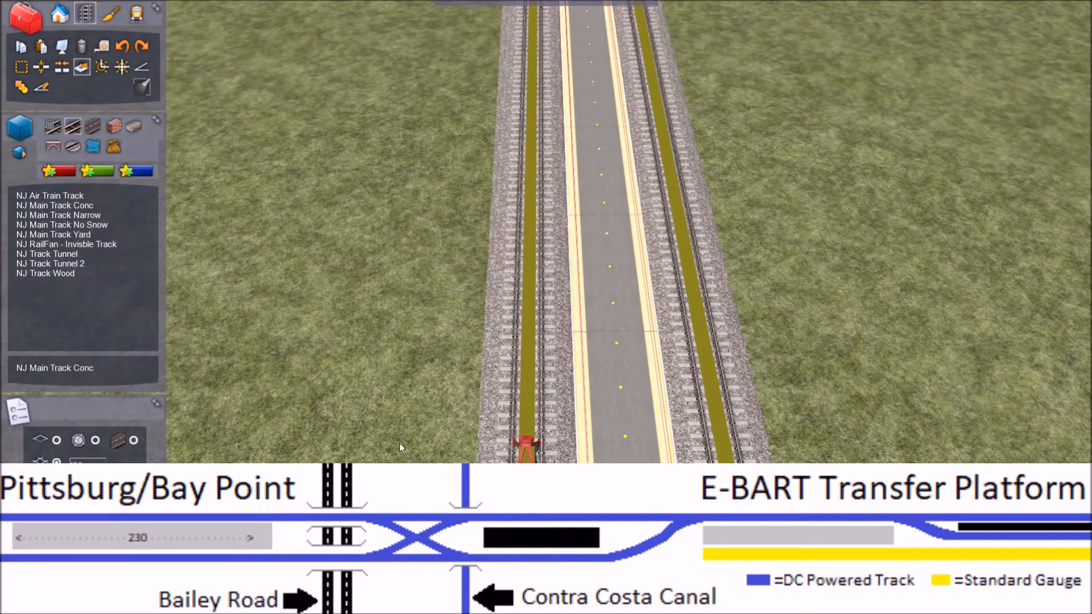
pyautogui.click(94, 215)
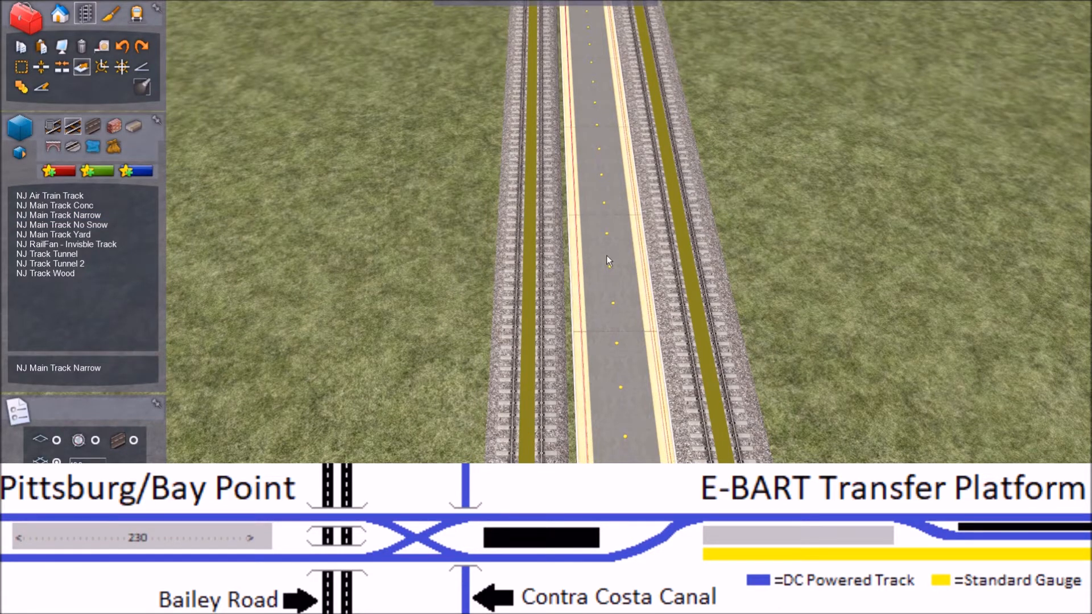
pyautogui.moveTo(442, 342); pyautogui.dragTo(467, 333, button='right')
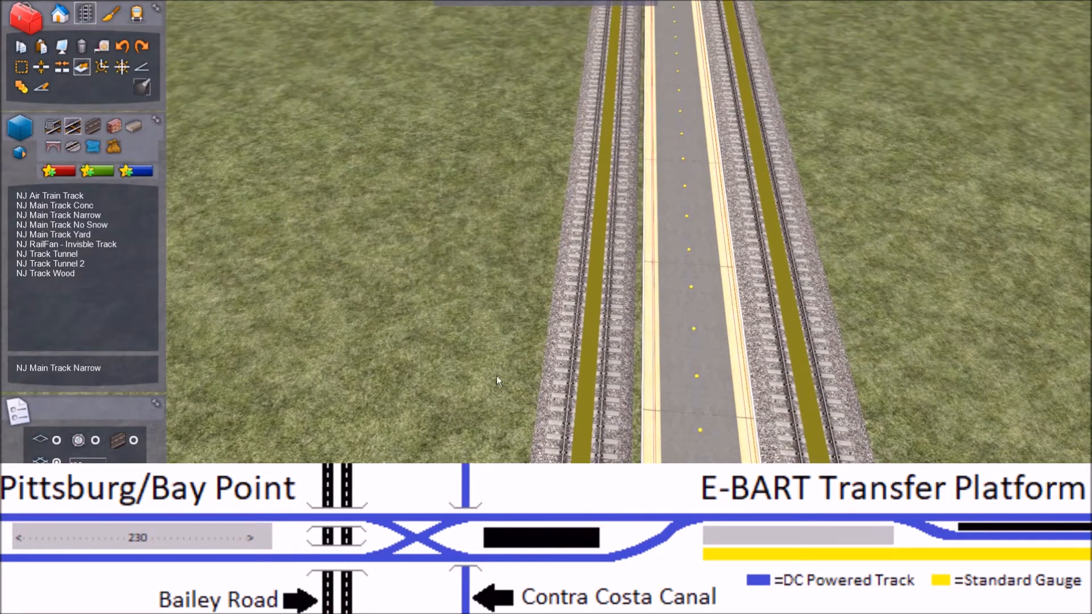
pyautogui.press('Escape')
# Step: Loft a straight NJ Platform 03 section from the double-edged platform's open end alongside the main track up to the turnout
pyautogui.moveTo(452, 379); pyautogui.dragTo(479, 375, button='right')
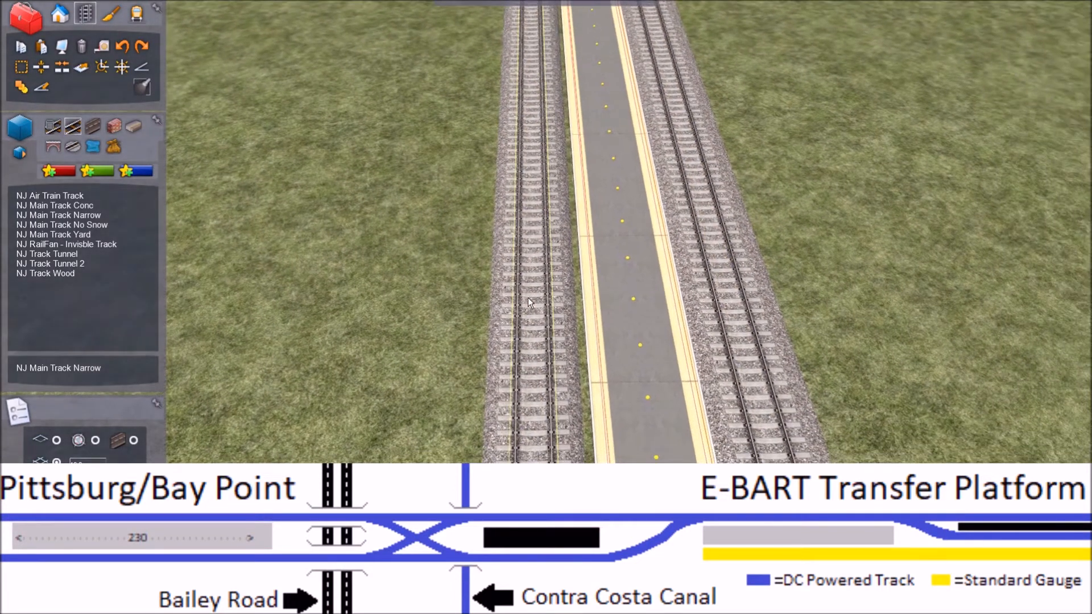
pyautogui.moveTo(473, 293); pyautogui.dragTo(480, 224, button='right')
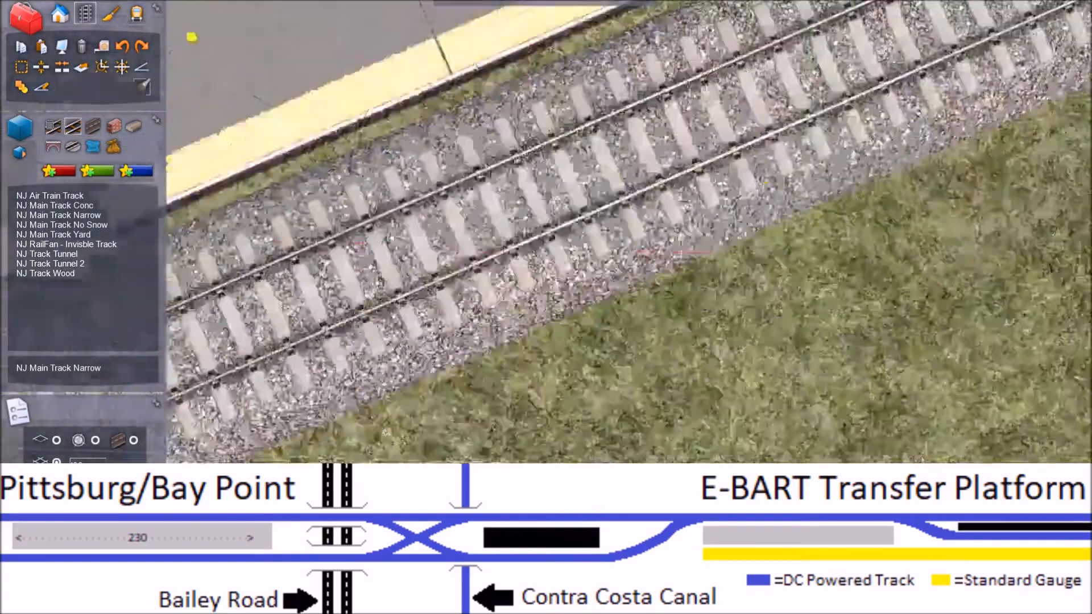
pyautogui.moveTo(480, 224)
pyautogui.mouseDown(button='right')
pyautogui.moveTo(512, 224)
pyautogui.moveTo(469, 224)
pyautogui.moveTo(485, 224)
pyautogui.mouseUp(button='right')
pyautogui.press('Left')
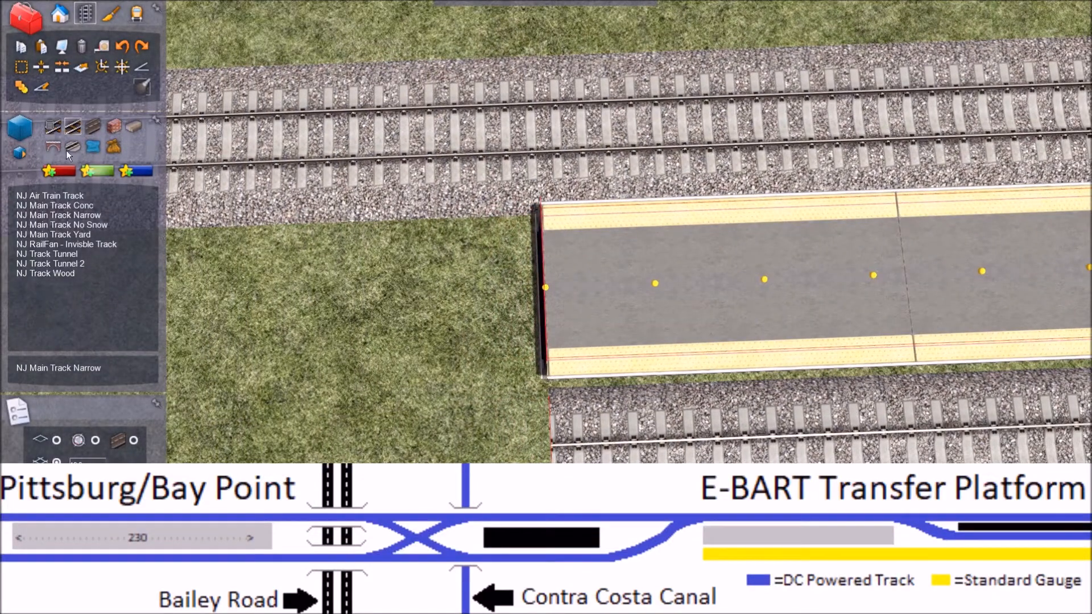
pyautogui.click(140, 123)
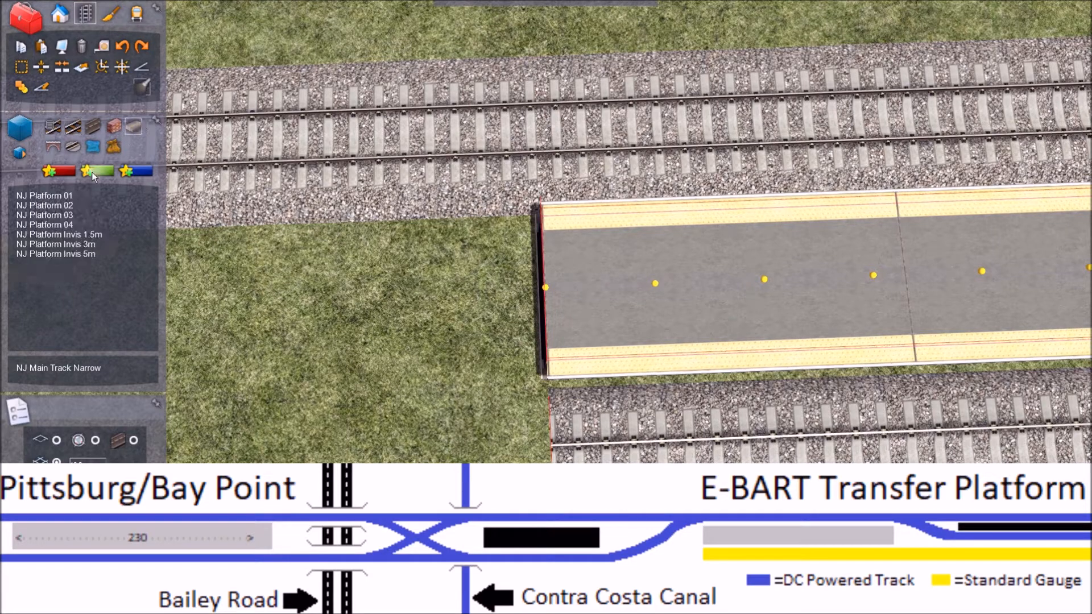
pyautogui.click(73, 215)
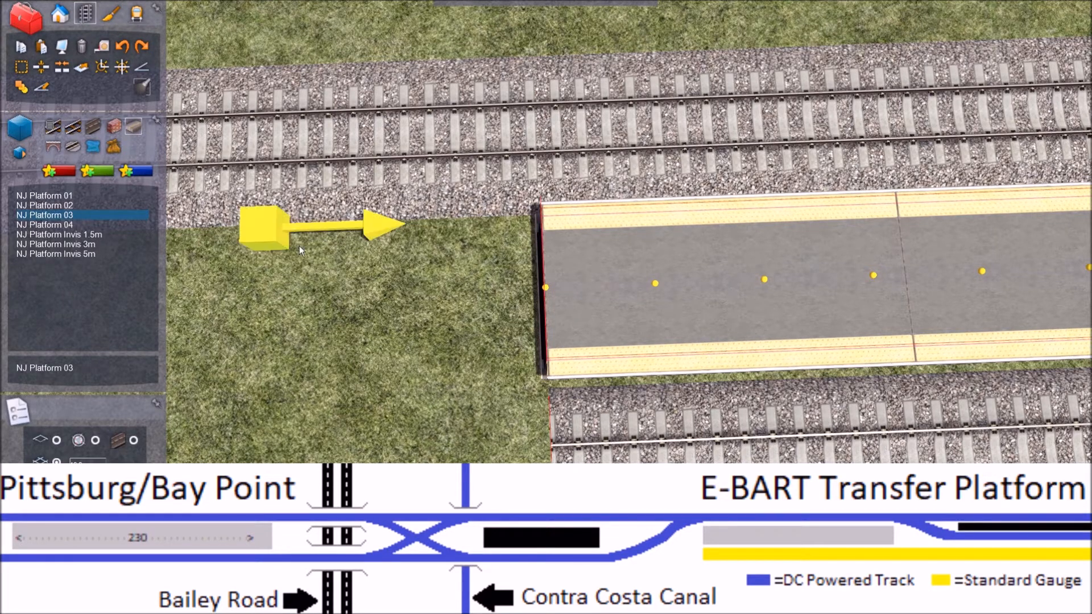
pyautogui.press('Left')
pyautogui.press('Left')
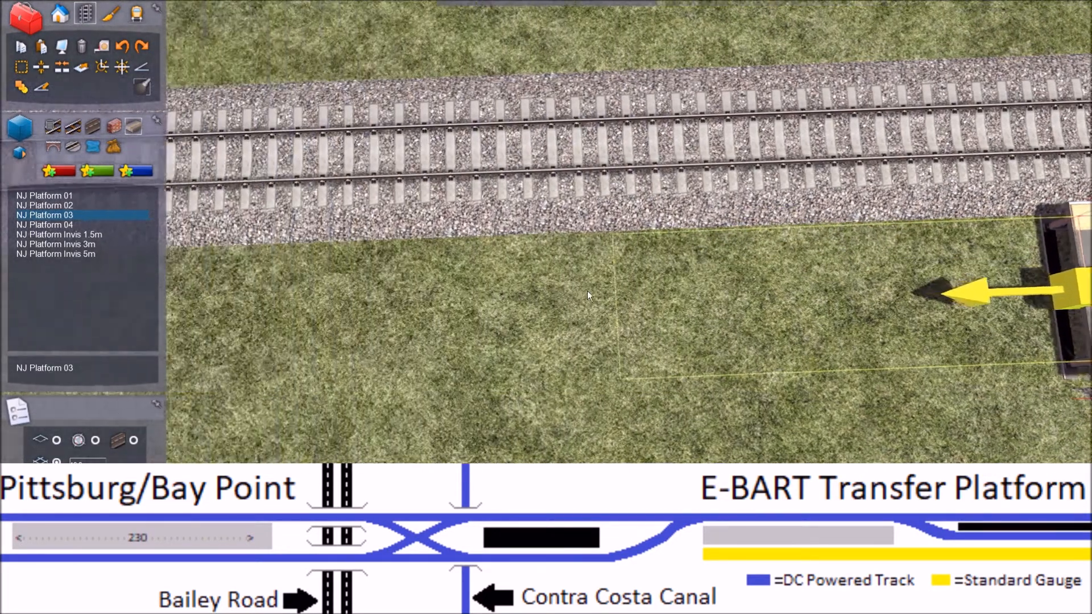
pyautogui.press('Left')
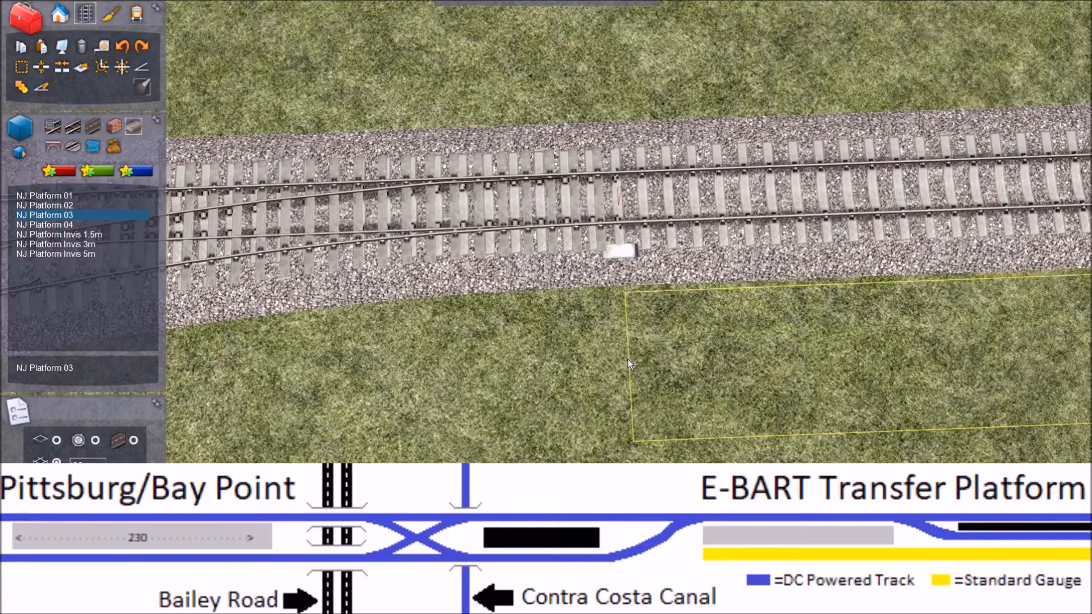
pyautogui.click(627, 363)
pyautogui.press('Right')
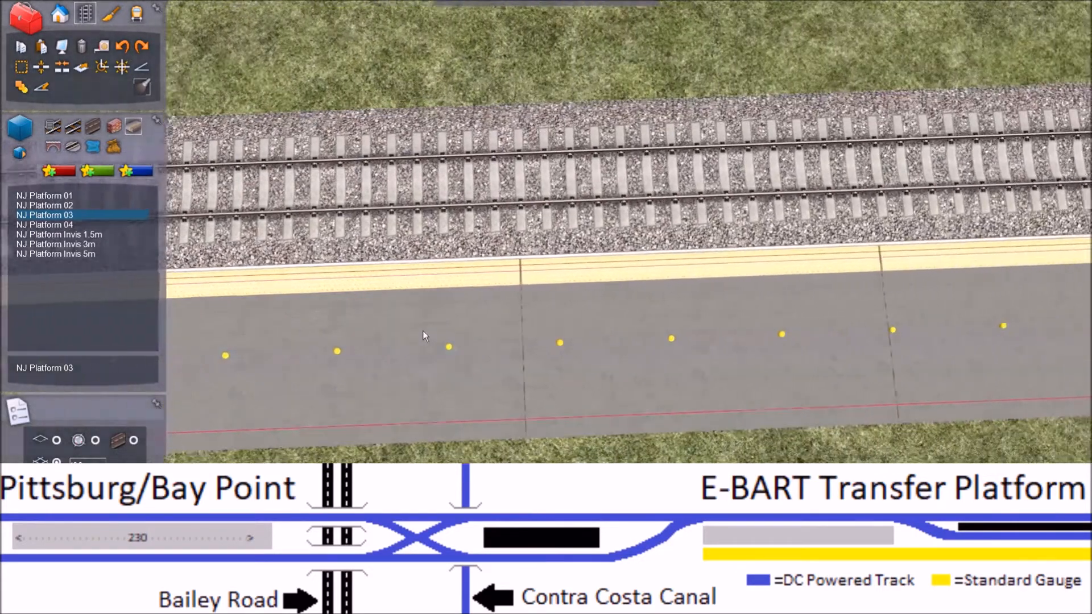
pyautogui.press('Right')
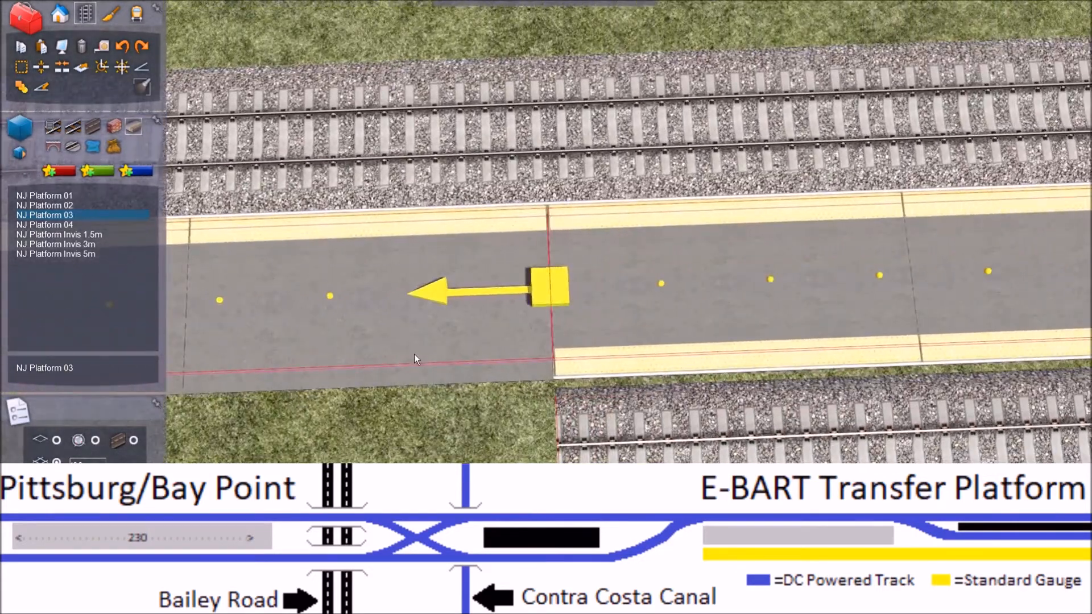
# Step: Look over the platform and the tracks on both sides of it, and end the NJ Platform 03 placement
pyautogui.moveTo(414, 354)
pyautogui.mouseDown(button='right')
pyautogui.moveTo(370, 354)
pyautogui.moveTo(415, 354)
pyautogui.moveTo(395, 353)
pyautogui.moveTo(489, 301)
pyautogui.moveTo(474, 291)
pyautogui.moveTo(452, 360)
pyautogui.moveTo(446, 315)
pyautogui.mouseUp(button='right')
pyautogui.press('Left')
pyautogui.press('Right')
pyautogui.press('Left')
pyautogui.press('Right')
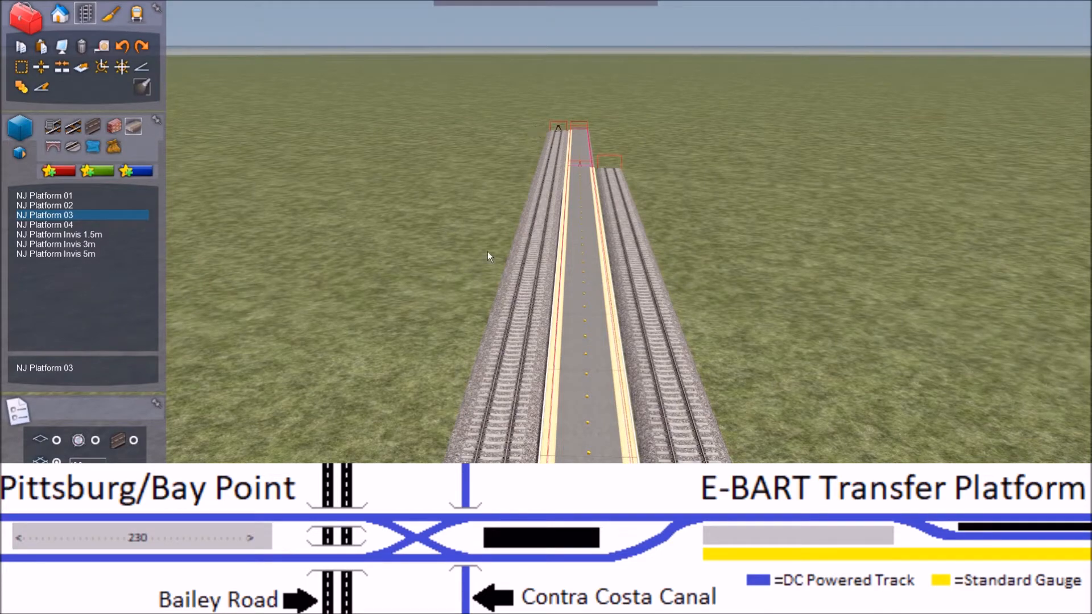
pyautogui.moveTo(514, 137); pyautogui.dragTo(640, 191, button='right')
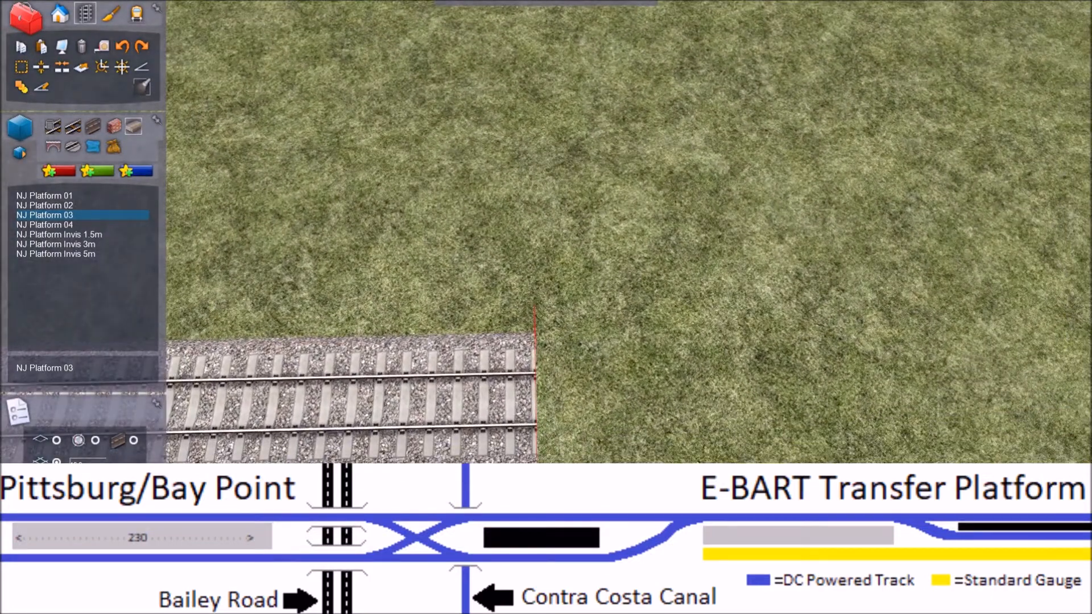
pyautogui.rightClick(498, 220)
pyautogui.press('Right')
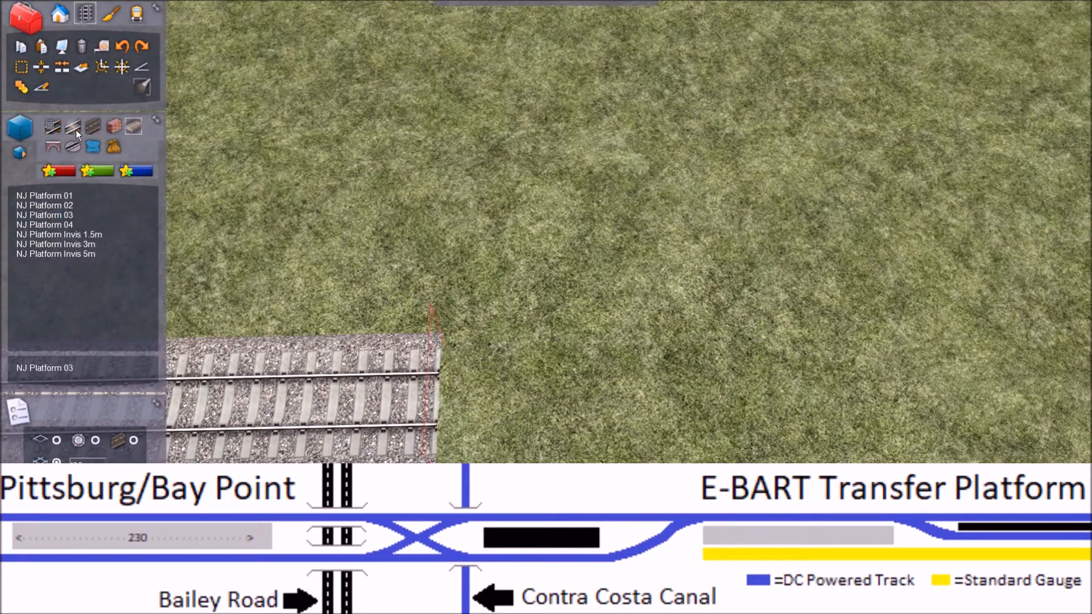
# Step: Extend the second track with straight NJ Main Track Narrow along the edgeless side of the new NJ Platform 03 section to the platform's end
pyautogui.click(73, 127)
pyautogui.press('Left')
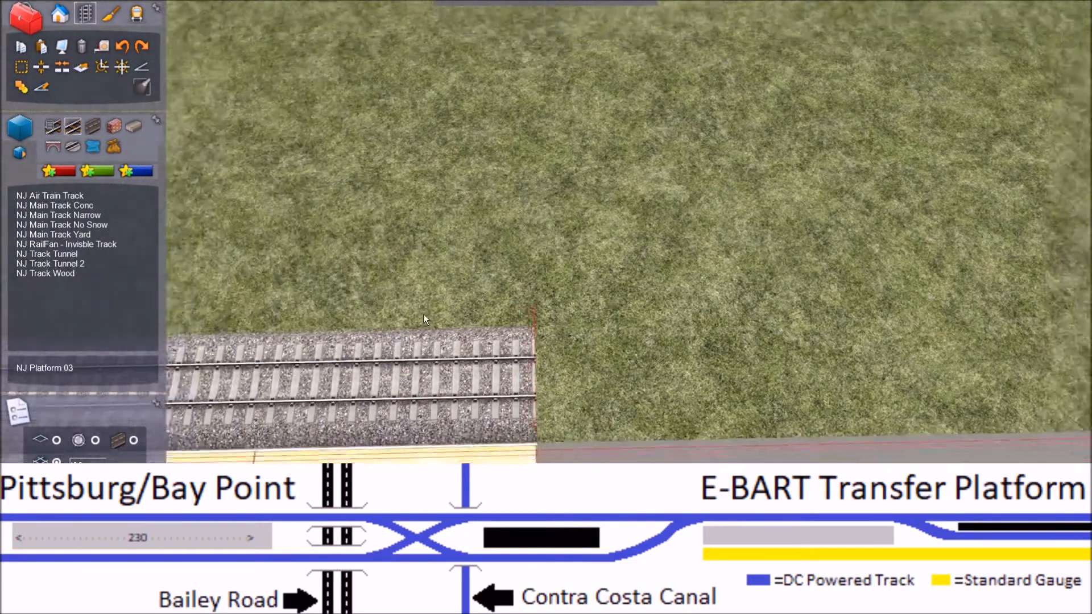
pyautogui.press('Right')
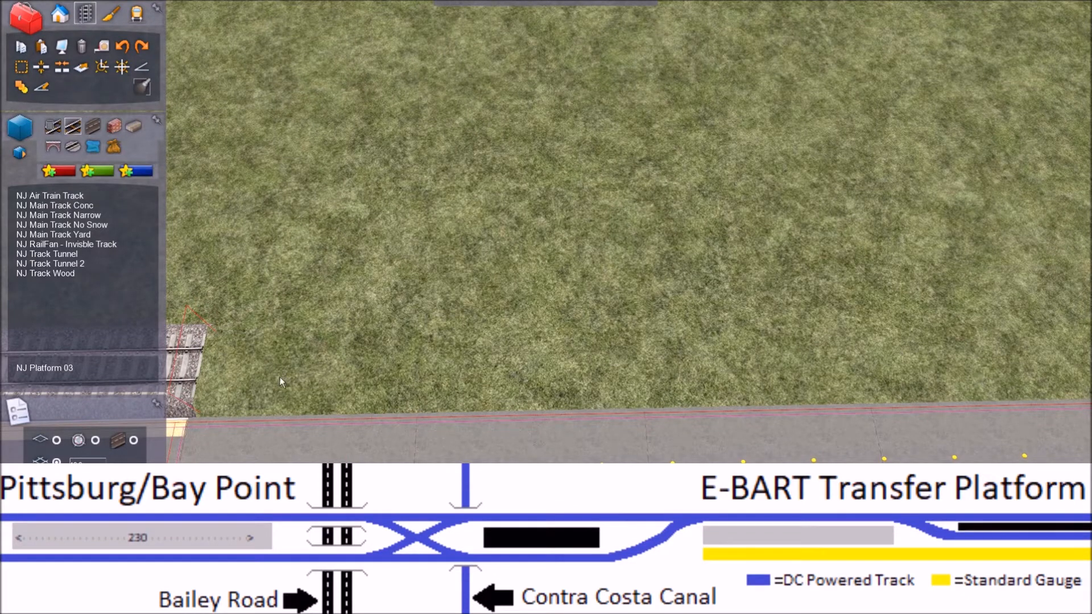
pyautogui.press('Left')
pyautogui.click(61, 216)
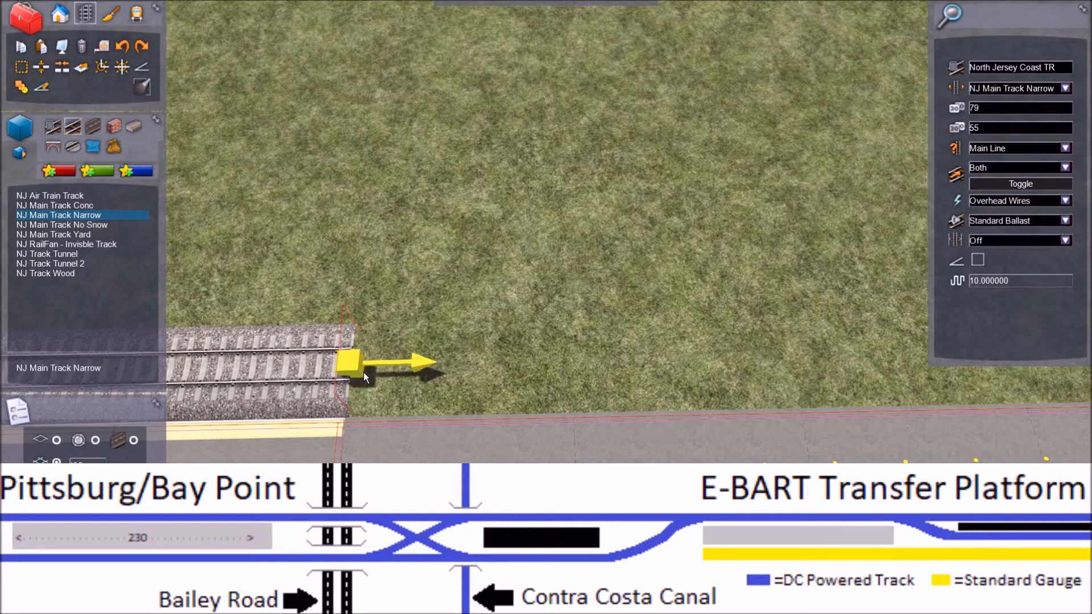
pyautogui.moveTo(363, 372); pyautogui.dragTo(697, 350)
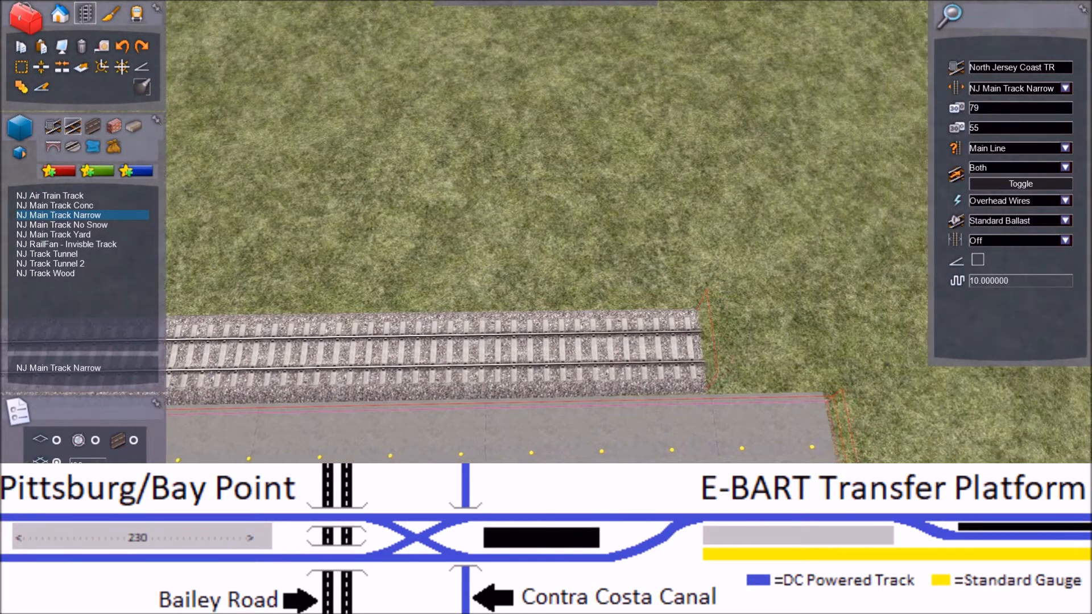
pyautogui.moveTo(673, 347); pyautogui.dragTo(837, 341, button='right')
# Step: Extend the opposite end of the second track with a long straight NJ Main Track Narrow section running past the platform
pyautogui.press('Right')
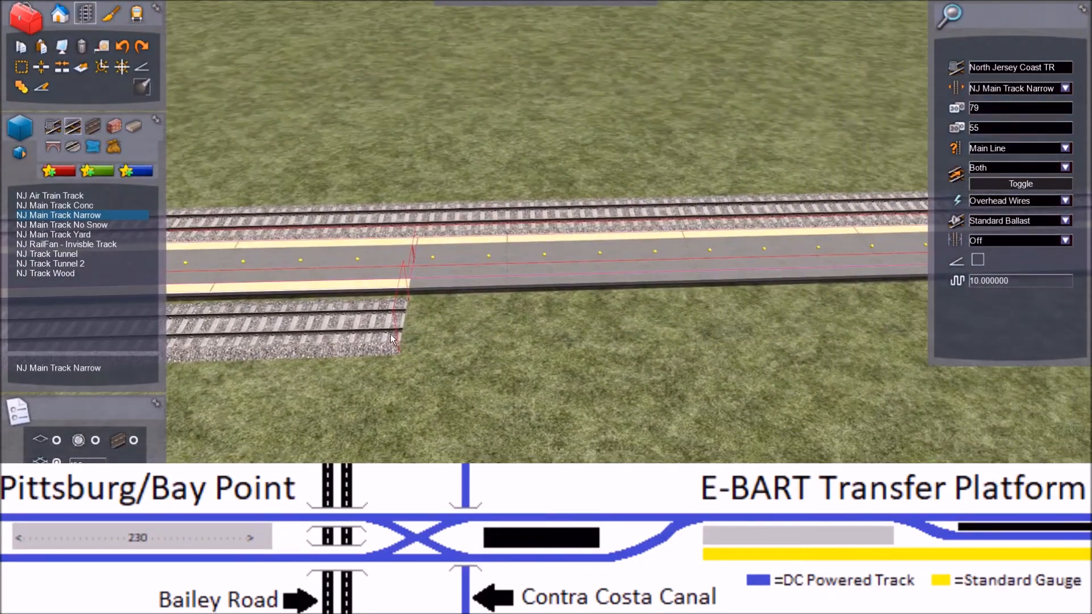
pyautogui.click(408, 318)
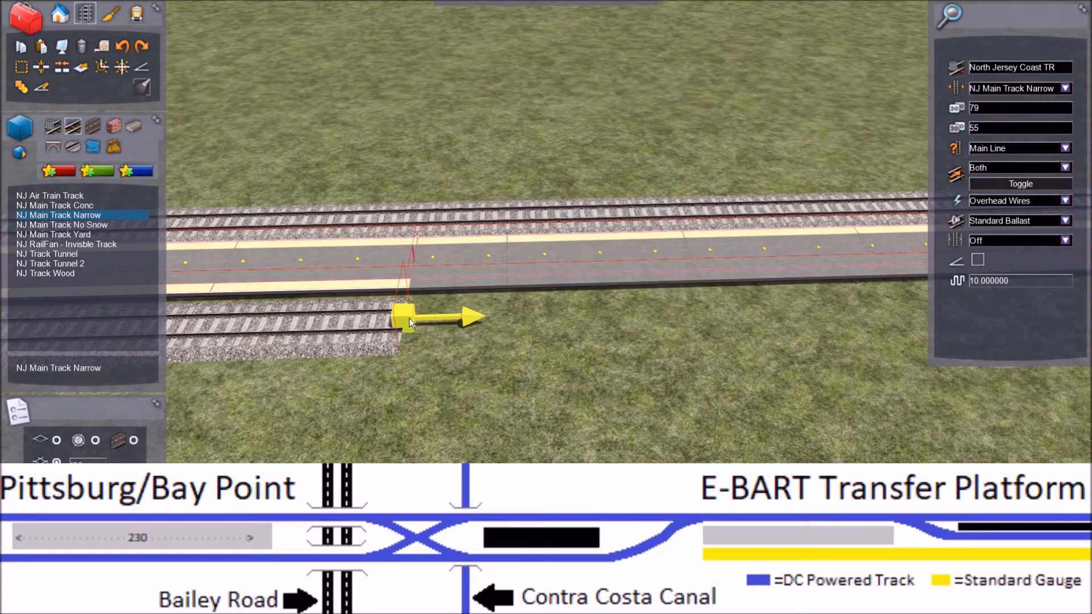
pyautogui.press('Right')
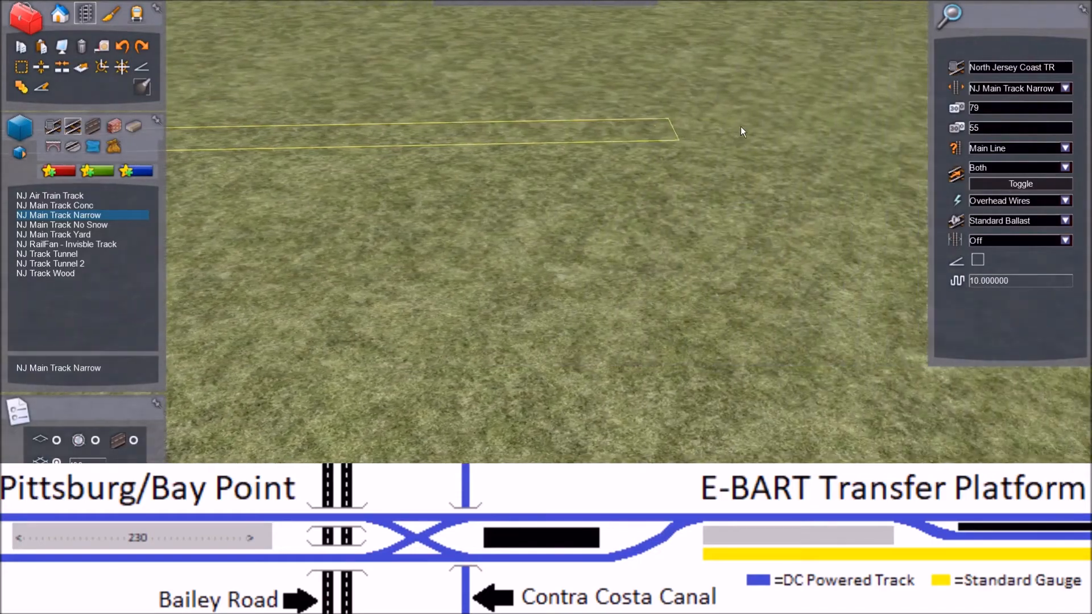
pyautogui.press('Left')
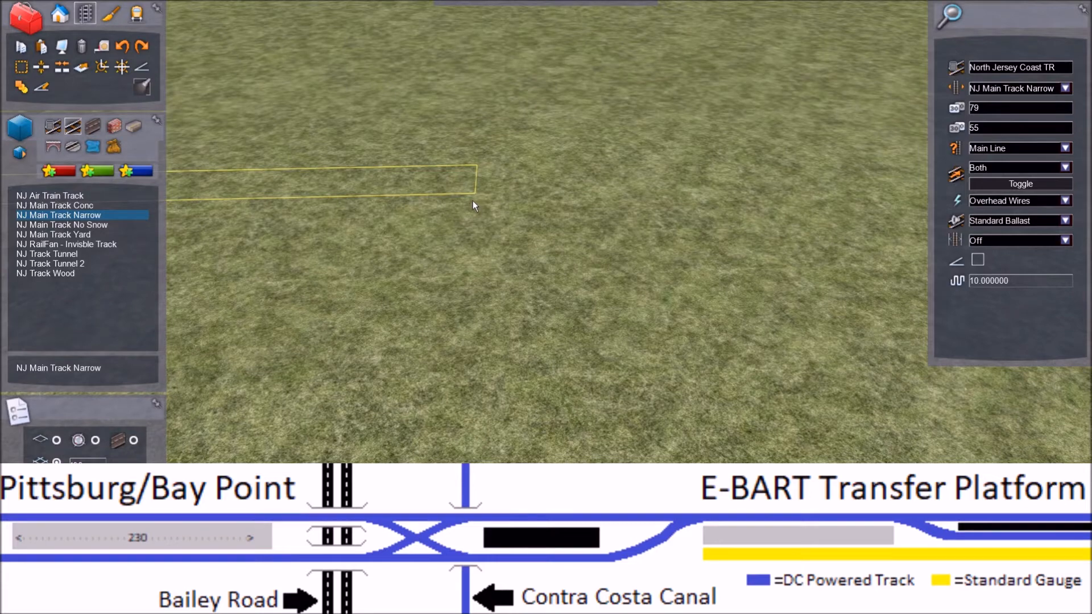
pyautogui.click(470, 200)
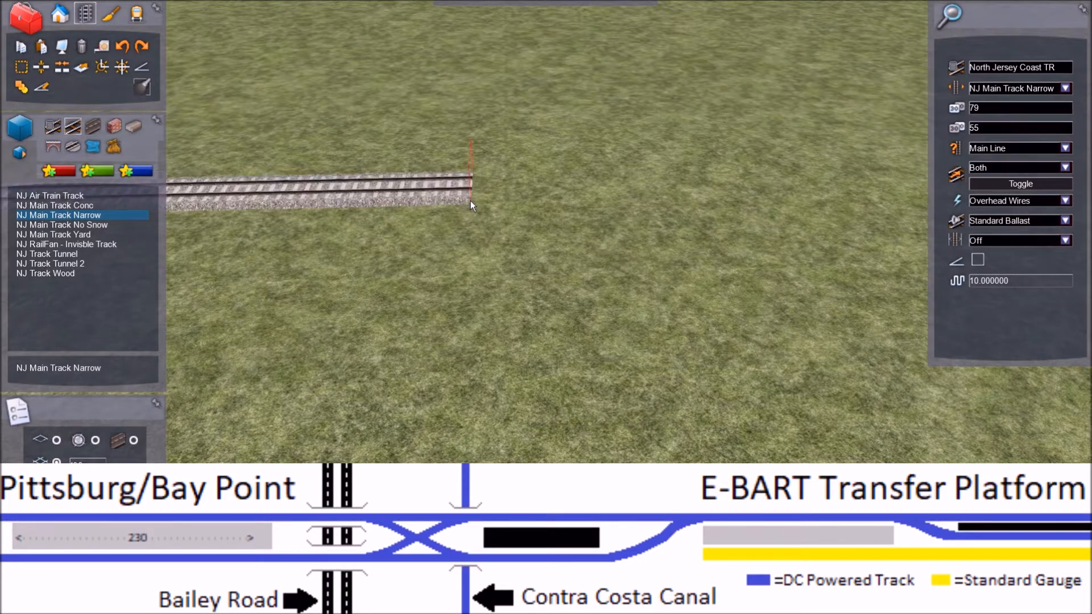
# Step: Extend the track on the platform's yellow-edged side with straight NJ Main Track Narrow from its buffer-stop end, beyond the end of the platform
pyautogui.press('Left')
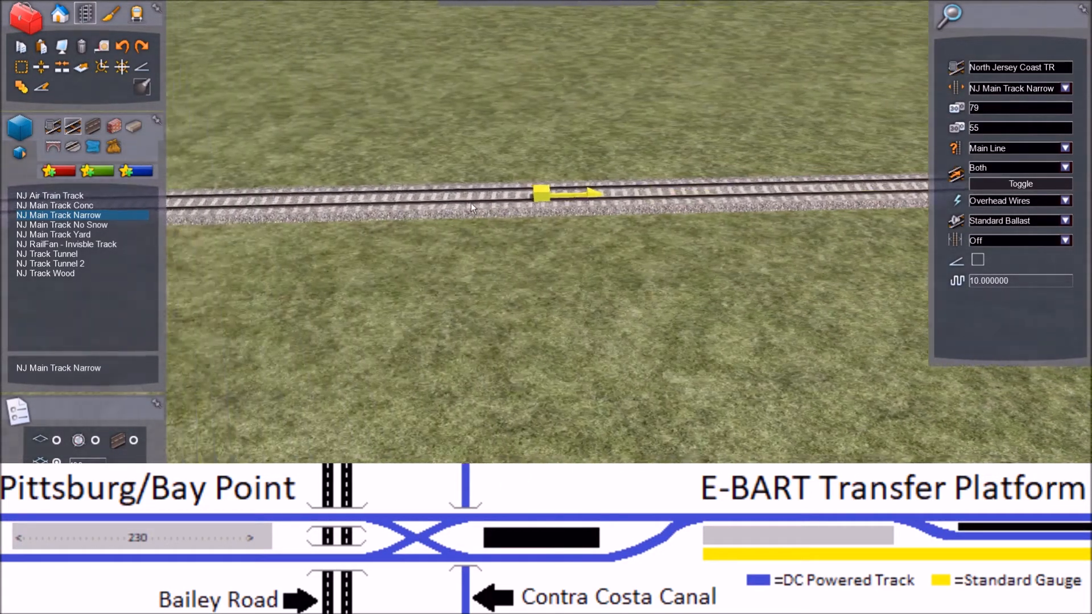
pyautogui.press('Left')
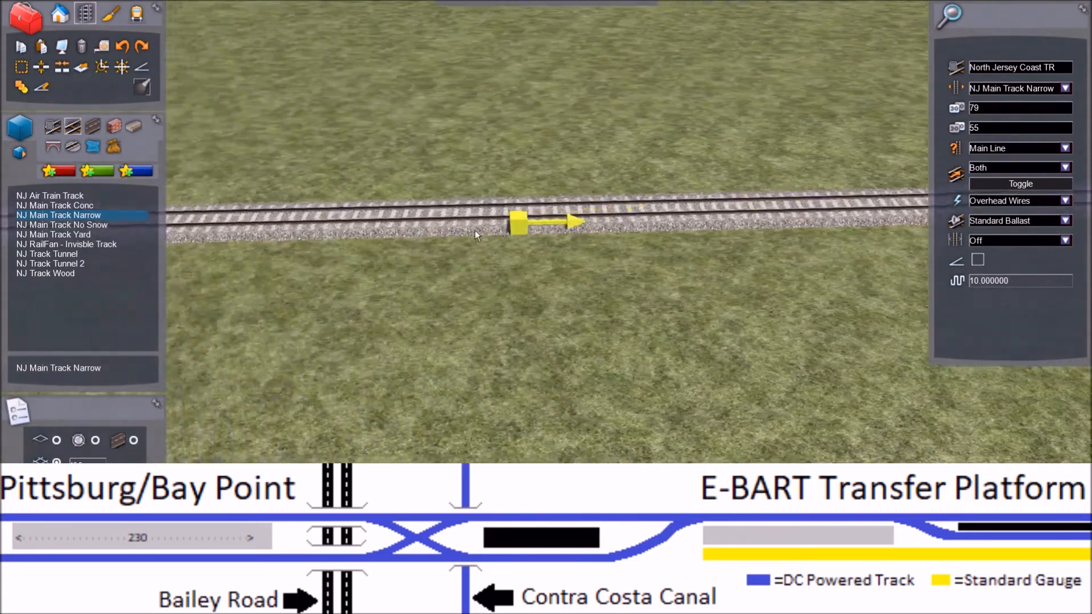
pyautogui.press('Left')
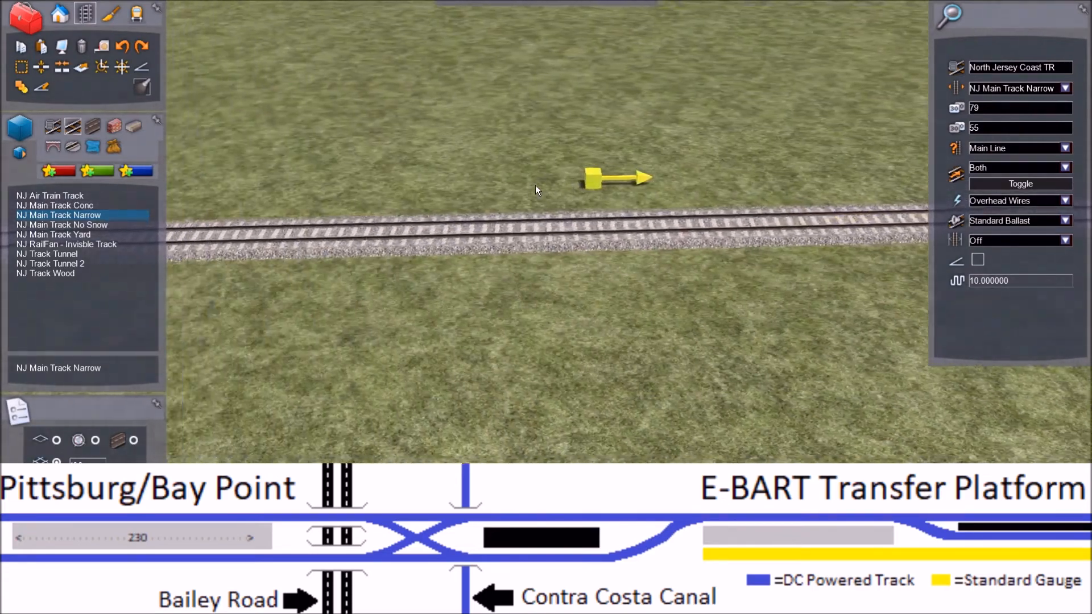
pyautogui.press('Left')
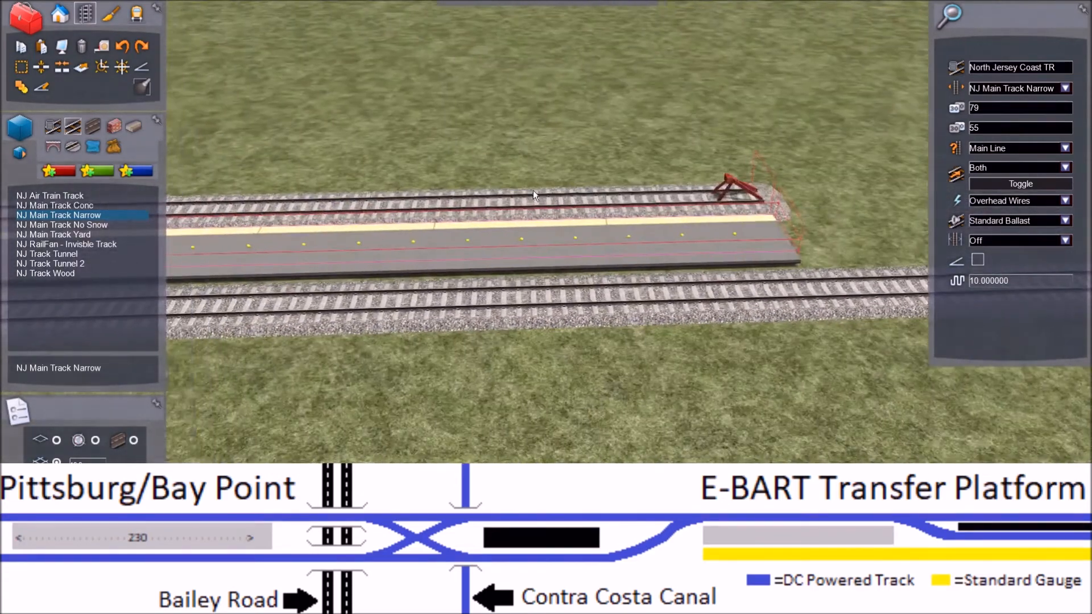
pyautogui.press('Up')
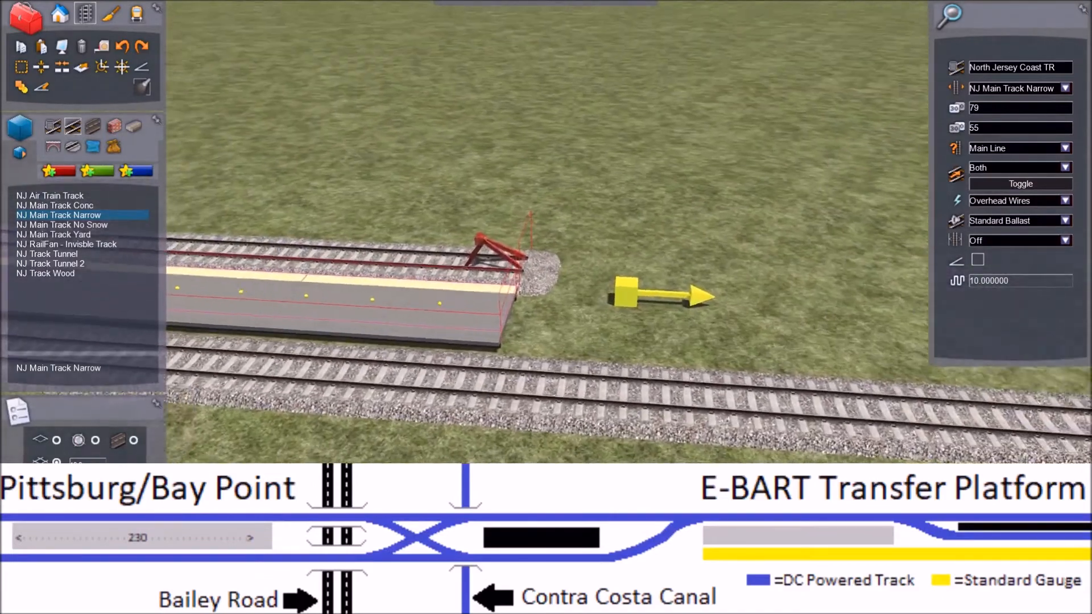
pyautogui.moveTo(542, 208); pyautogui.dragTo(570, 244, button='right')
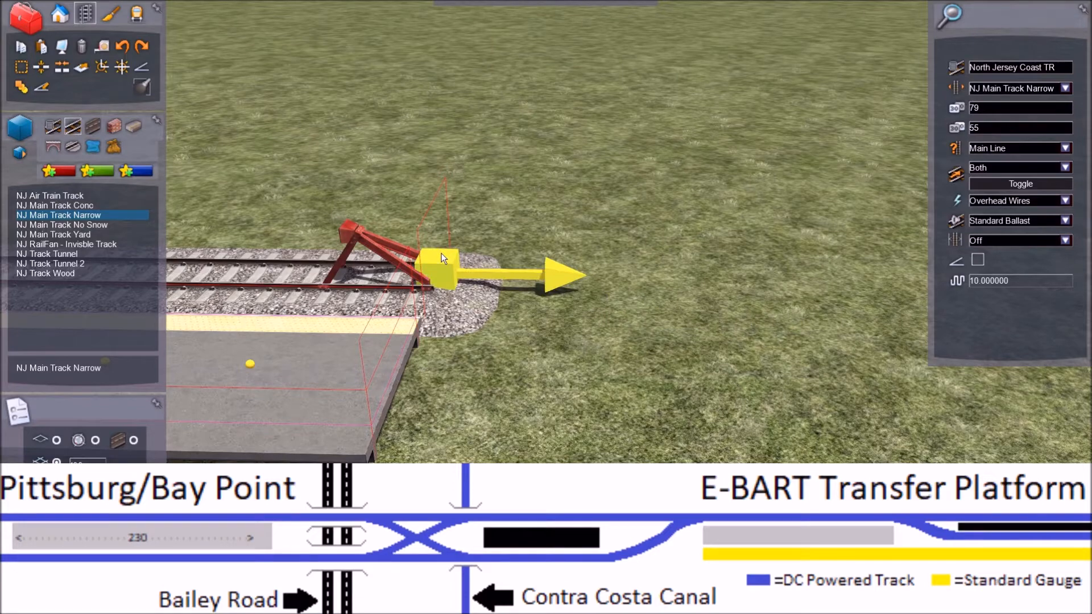
pyautogui.click(445, 259)
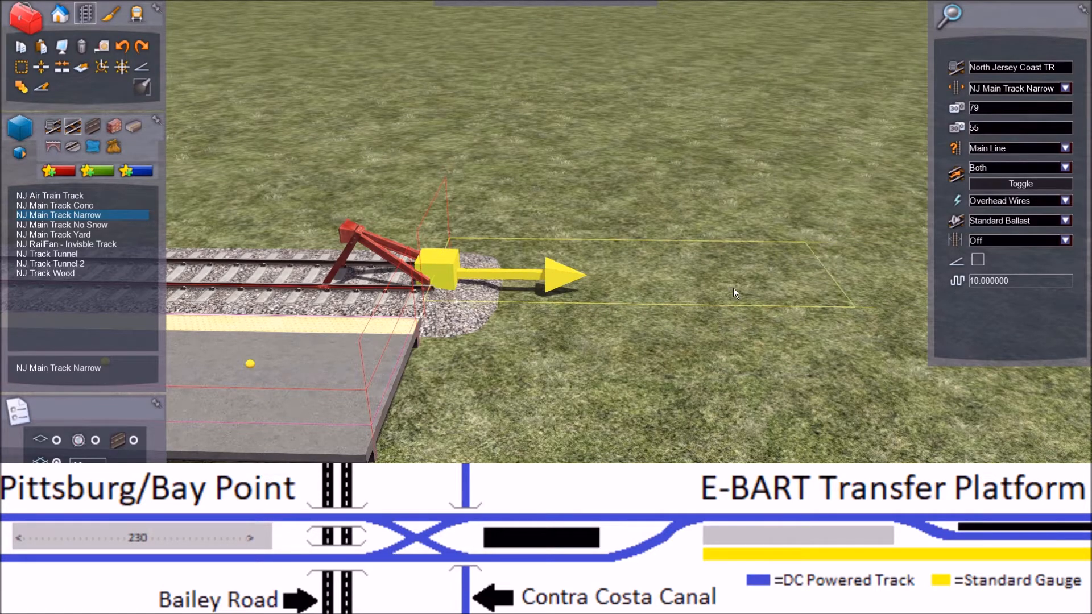
pyautogui.press('Right')
pyautogui.press('Right')
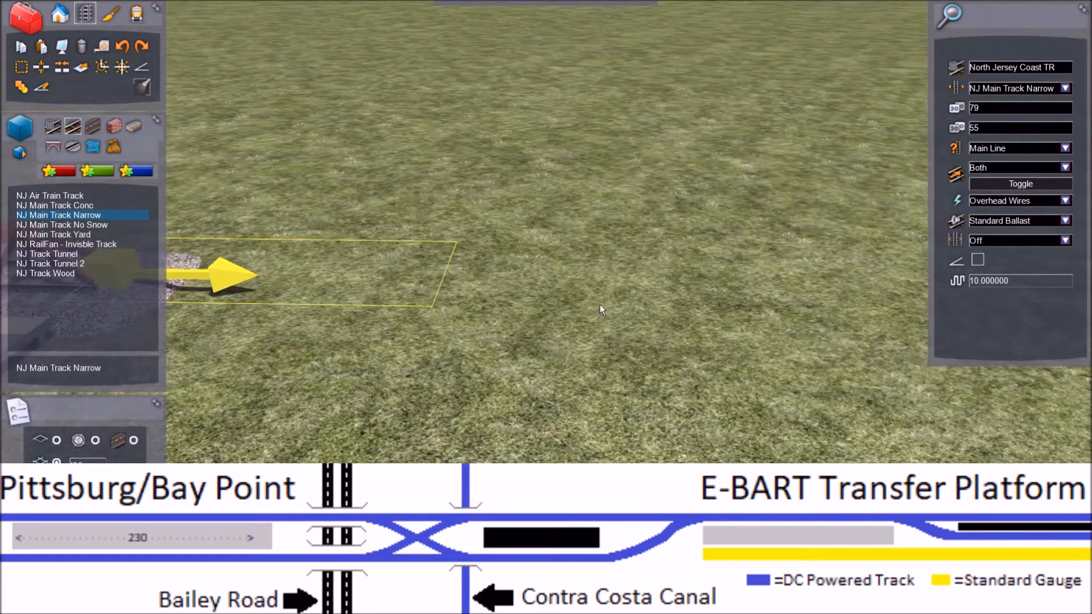
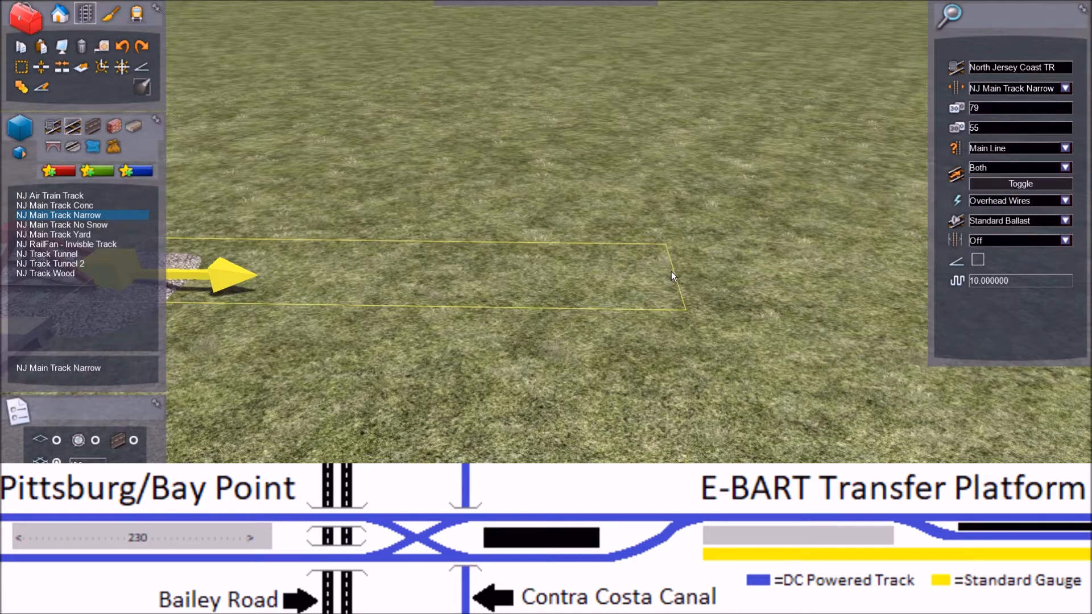
# Step: Extend the track on the platform's yellow-edged side farther with straight NJ Main Track Narrow, and end the placement
pyautogui.press('Right')
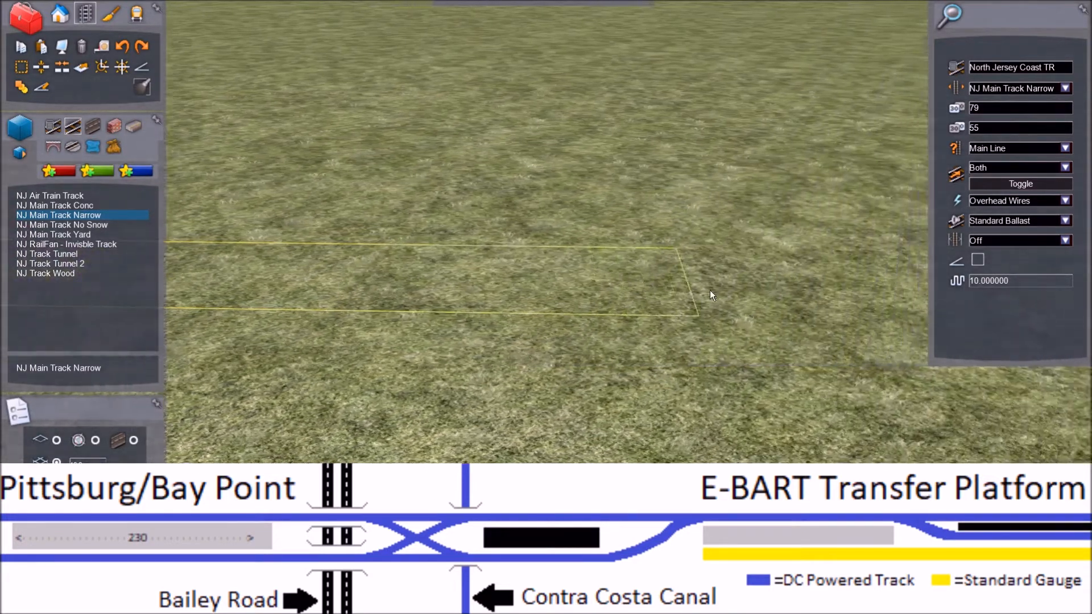
pyautogui.press('Right')
pyautogui.press('Right')
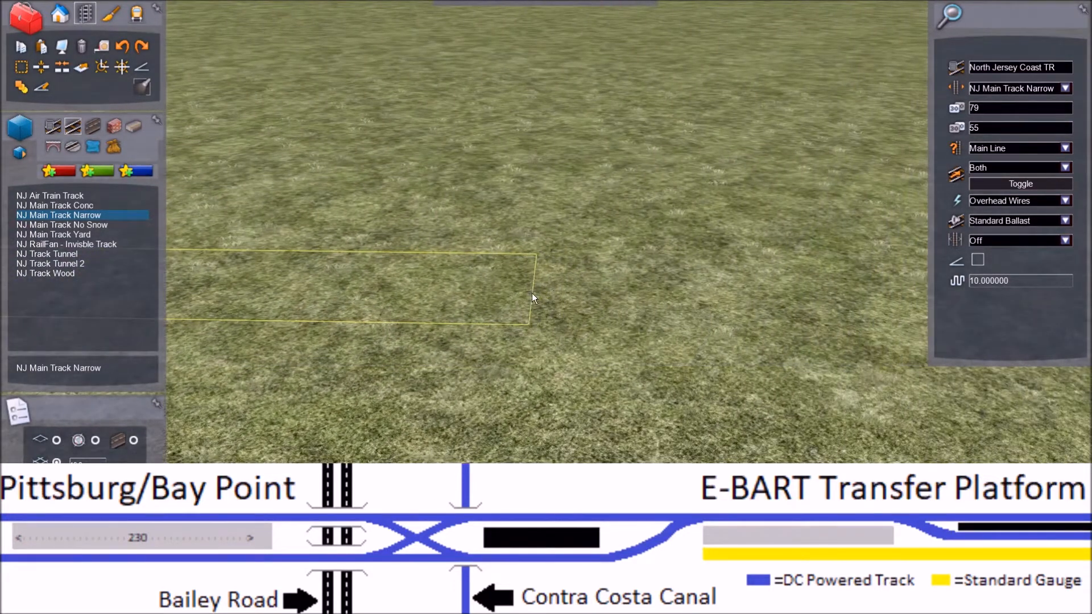
pyautogui.press('Right')
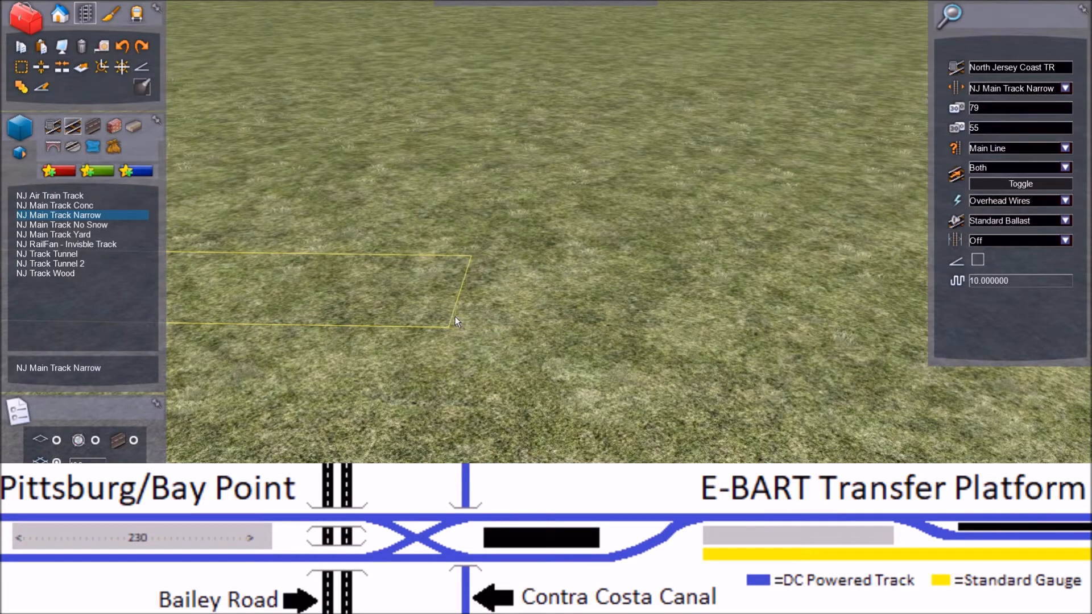
pyautogui.press('Right')
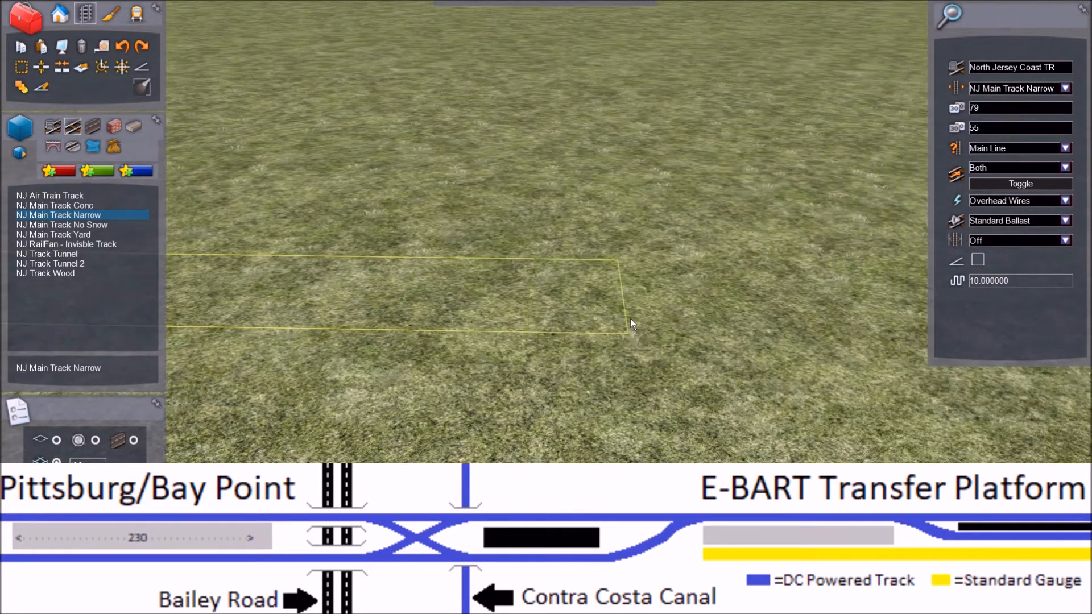
pyautogui.click(670, 319)
pyautogui.press('Right')
pyautogui.press('Left')
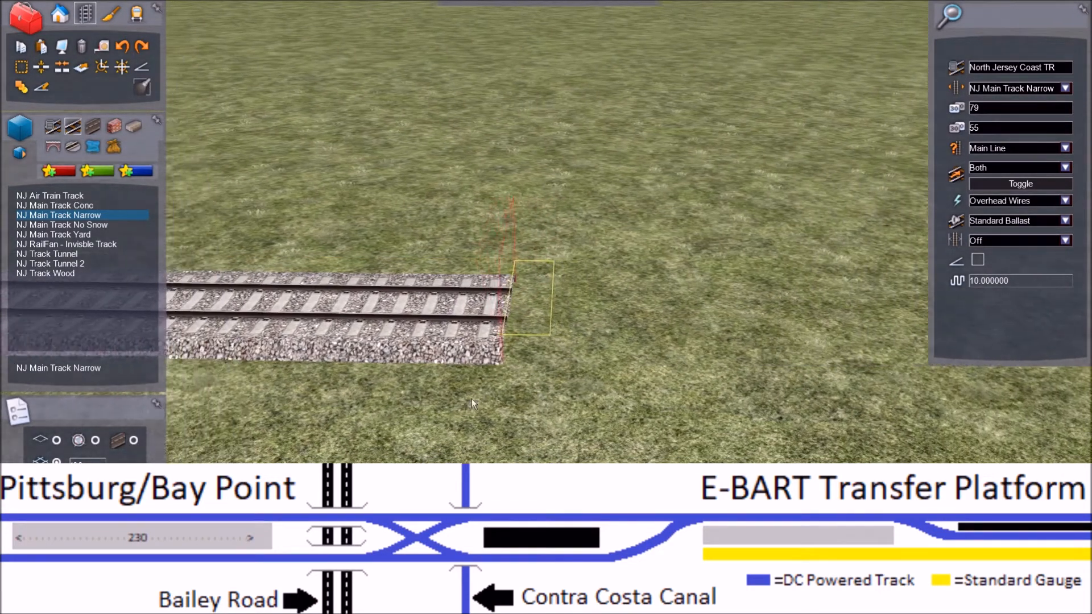
pyautogui.rightClick(495, 410)
pyautogui.rightClick(496, 409)
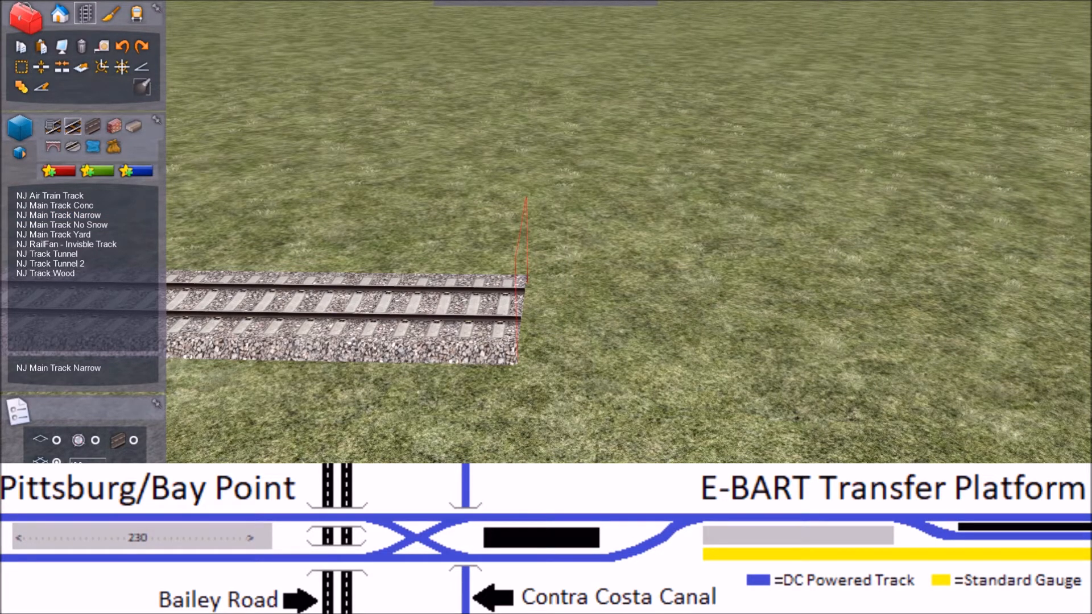
# Step: Lay two parallel straight NJ Main Track Conc tracks from the end of the yellow-edged side track, with the additional track beside the second track
pyautogui.click(71, 206)
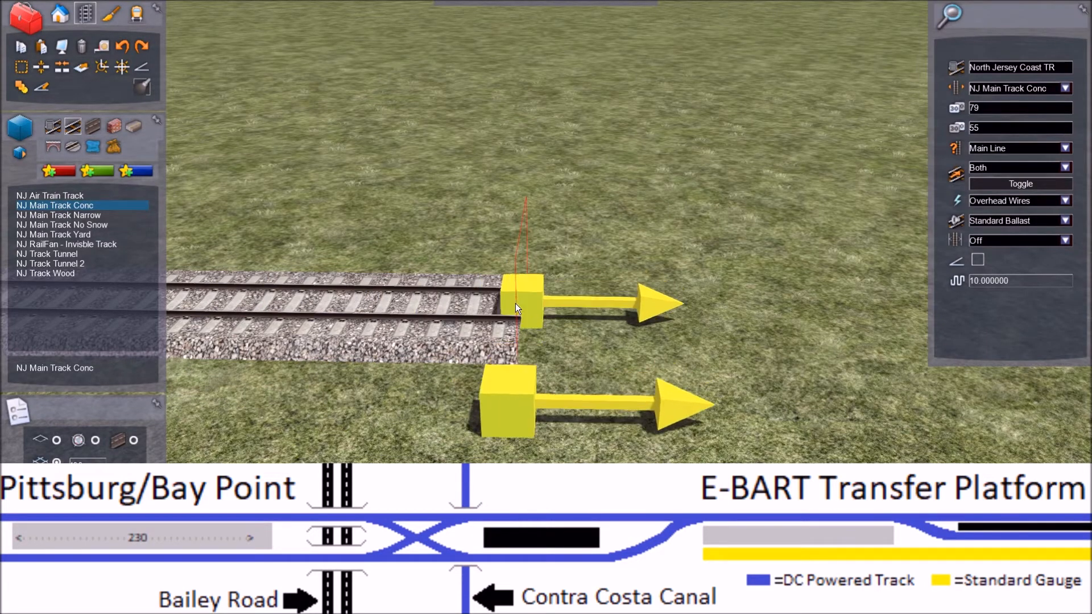
pyautogui.click(515, 303)
pyautogui.press('Right')
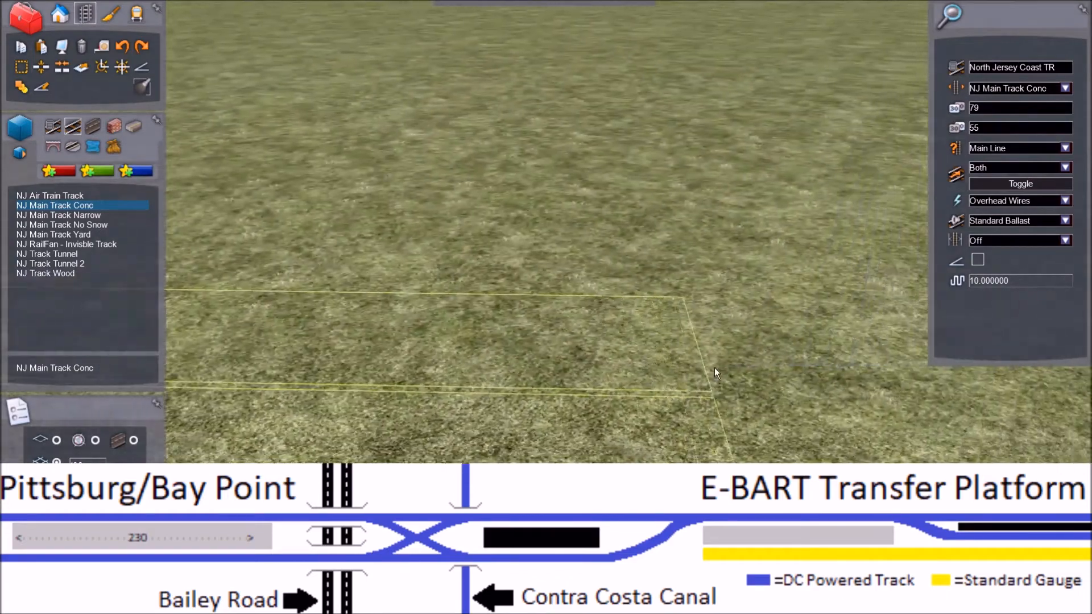
pyautogui.moveTo(714, 368); pyautogui.dragTo(711, 405, button='right')
pyautogui.press('Down')
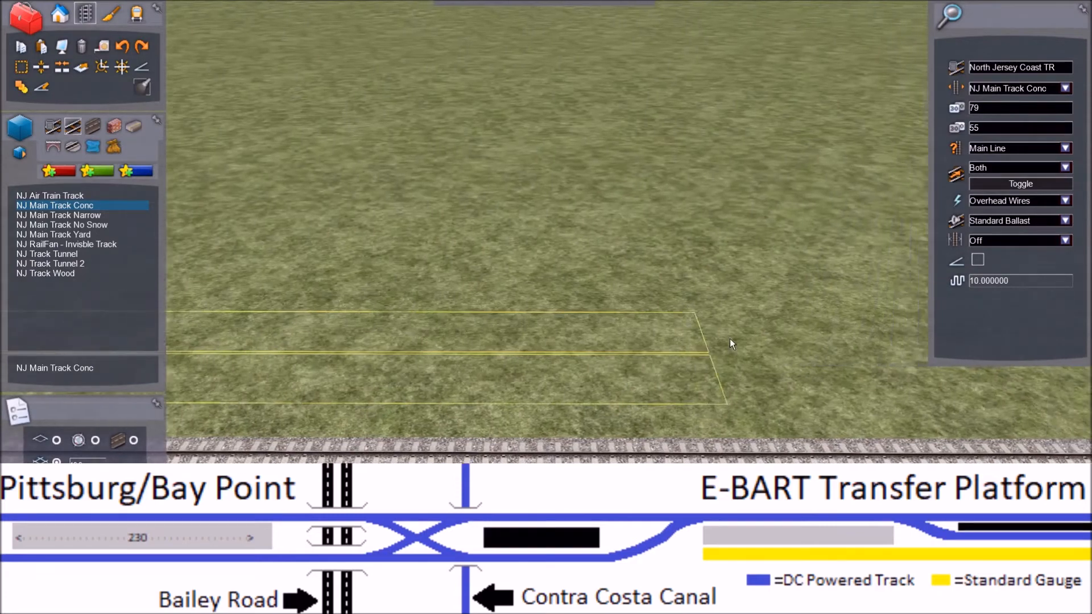
pyautogui.press('Right')
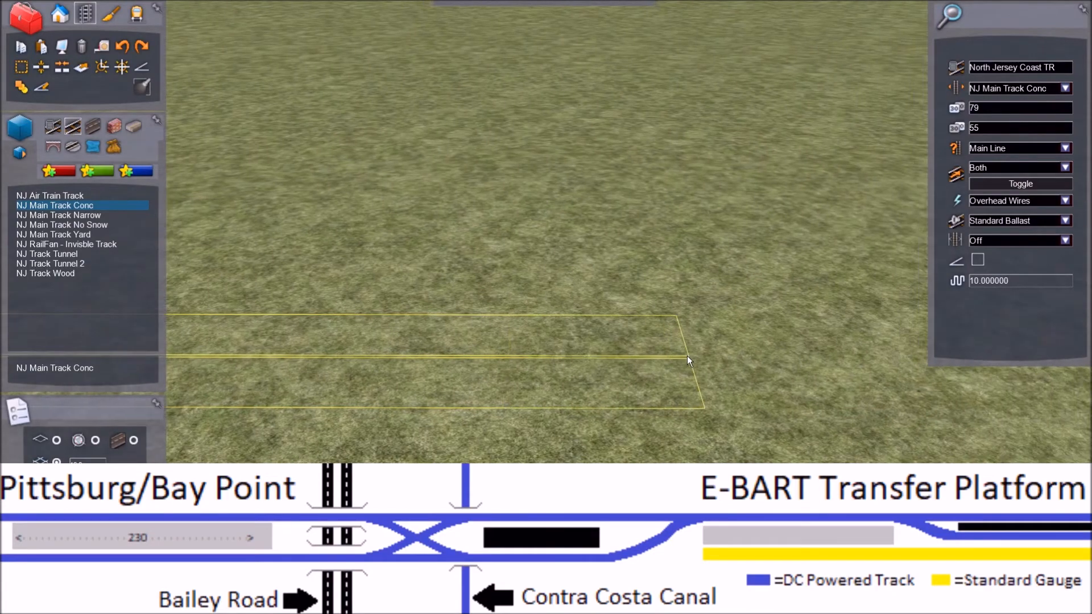
pyautogui.click(667, 354)
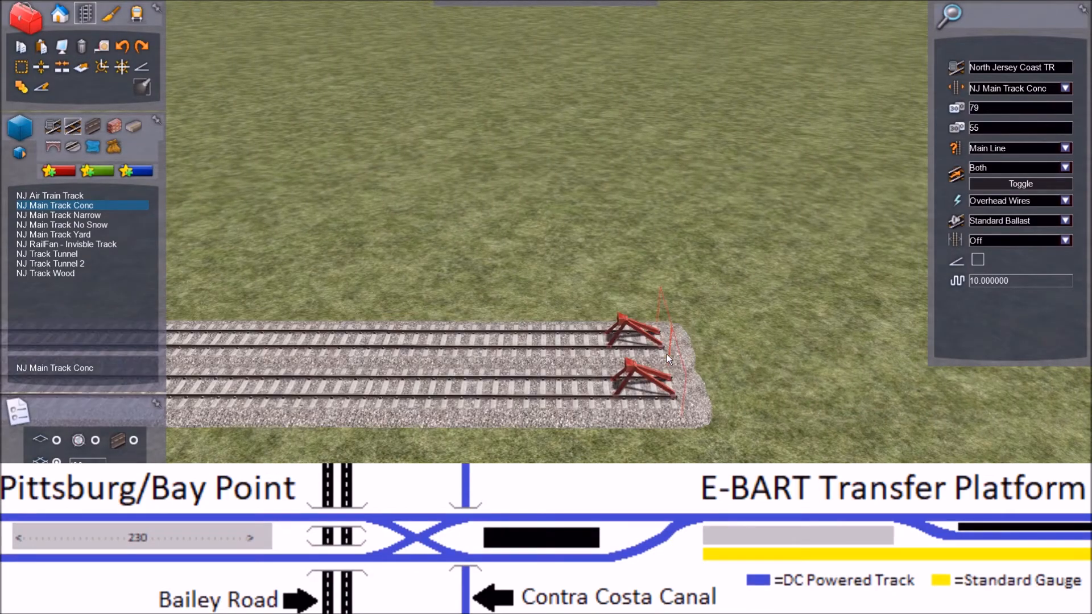
pyautogui.press('Left')
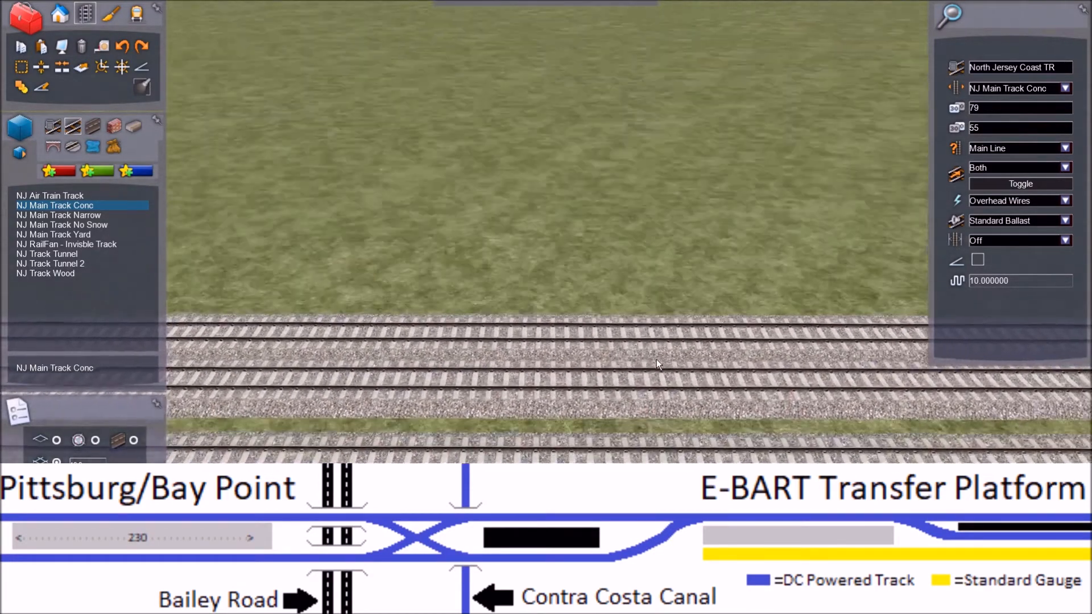
pyautogui.press('Left')
pyautogui.press('Right')
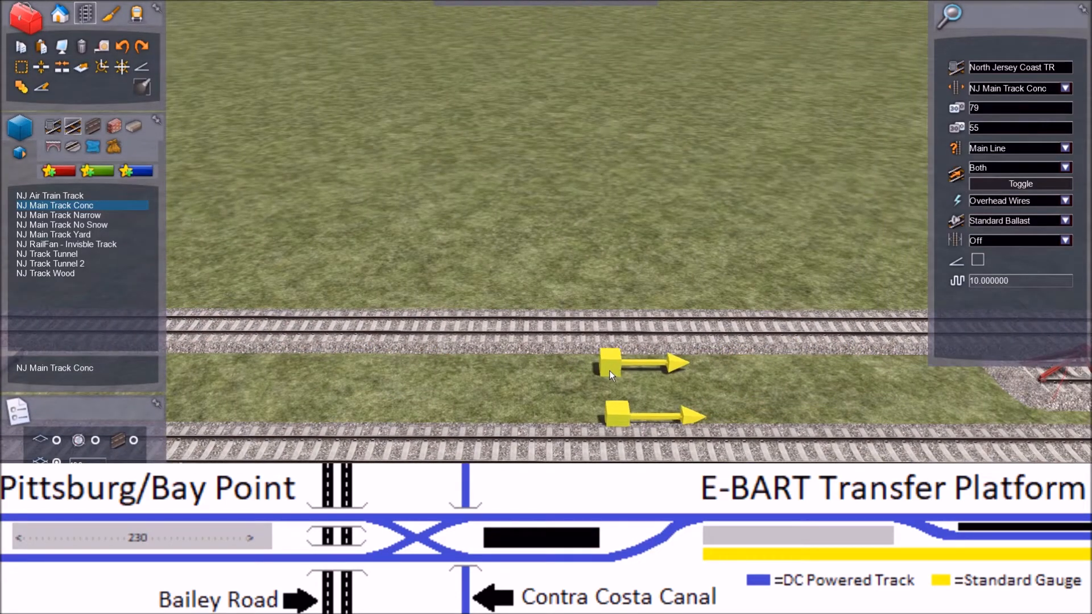
pyautogui.rightClick(476, 170)
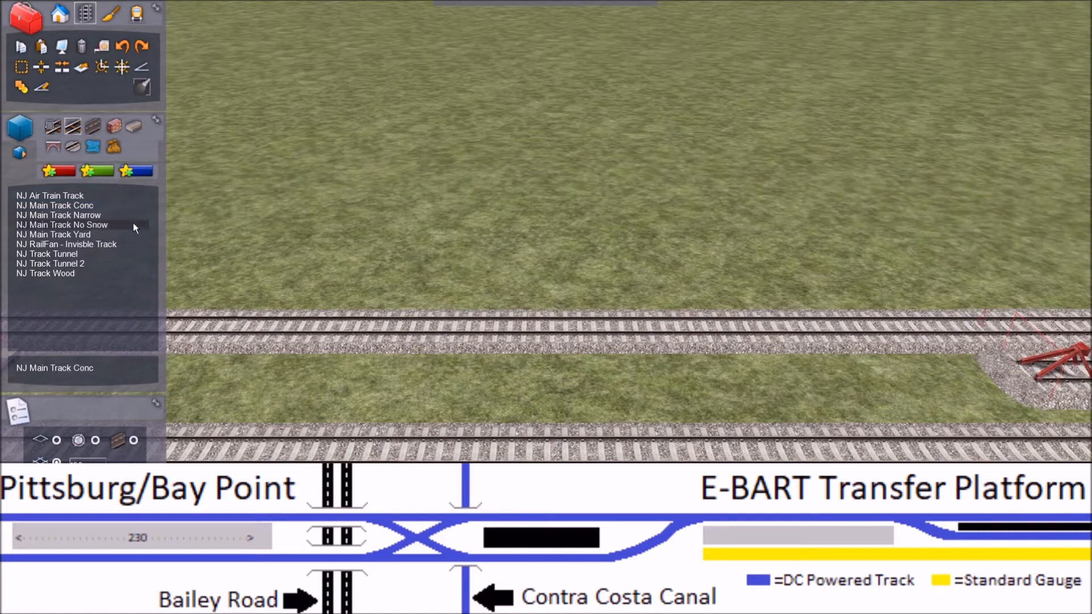
# Step: Set up single NJ Main Track Conc for the branch at the platform's end, with track type Yard and both speed limits at 30
pyautogui.click(85, 206)
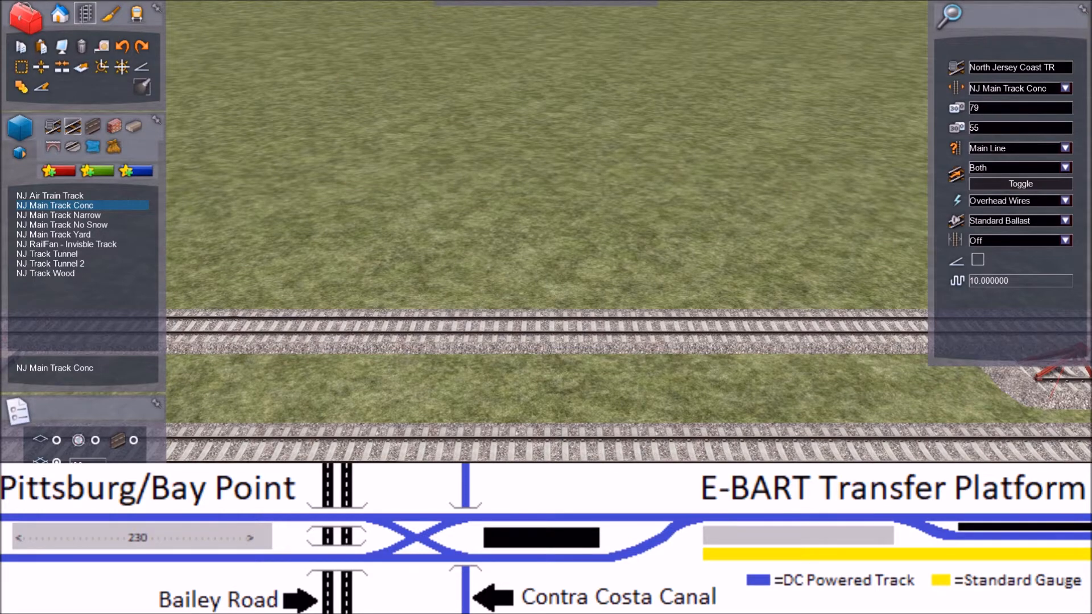
pyautogui.press('Left')
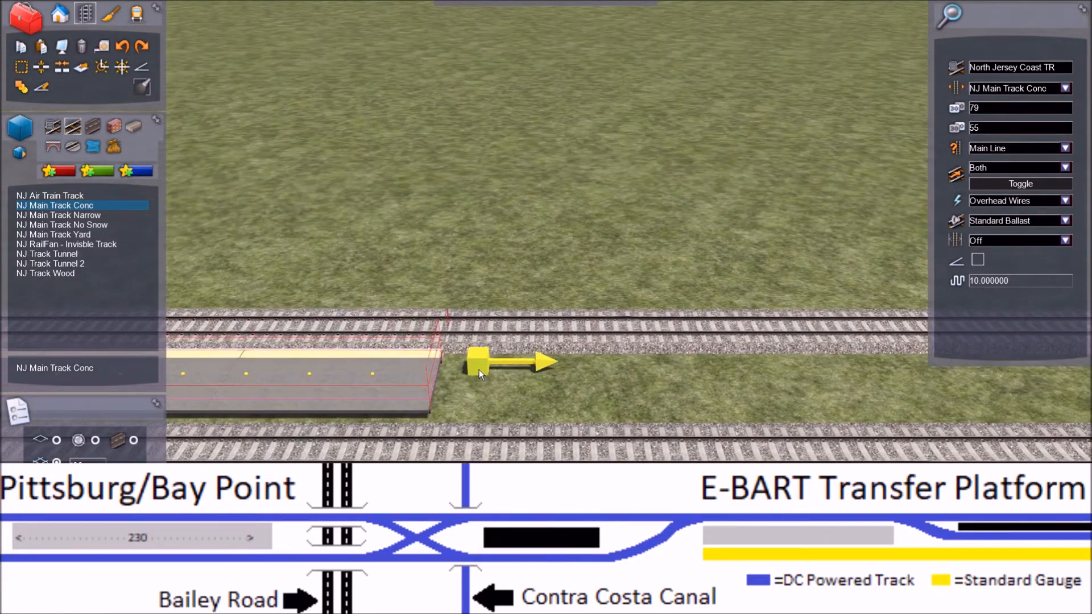
pyautogui.press('Left')
pyautogui.scroll(5, 534, 390)
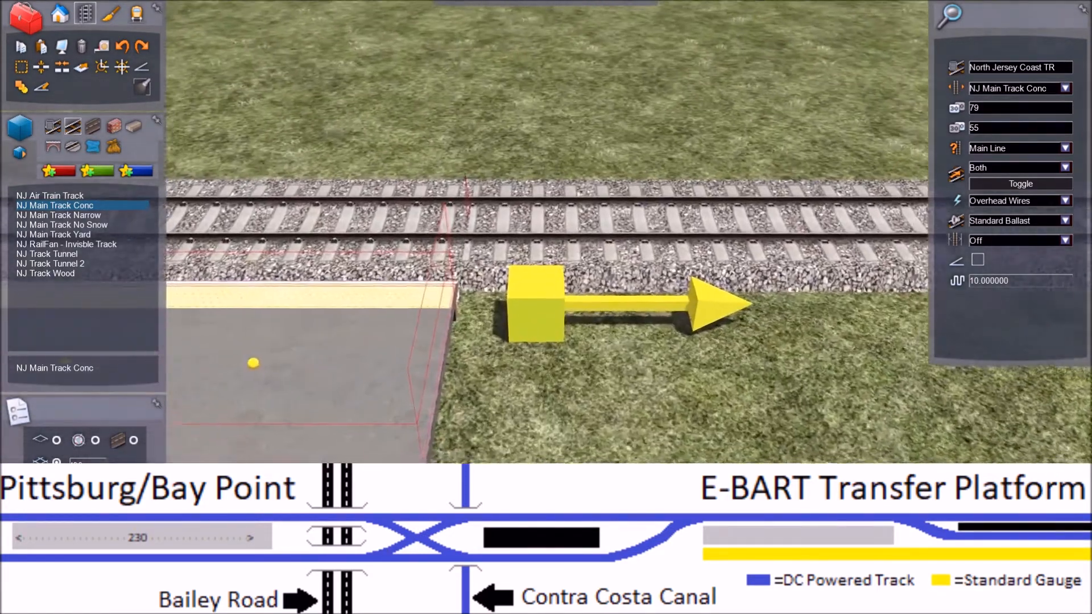
pyautogui.moveTo(534, 390); pyautogui.dragTo(531, 369, button='right')
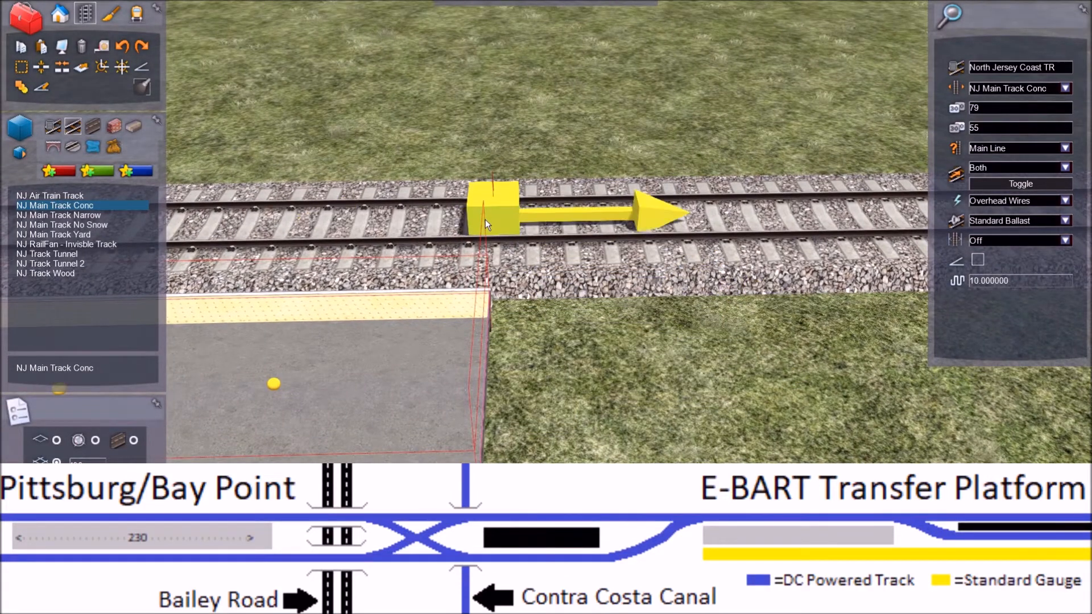
pyautogui.press('Right')
pyautogui.press('Left')
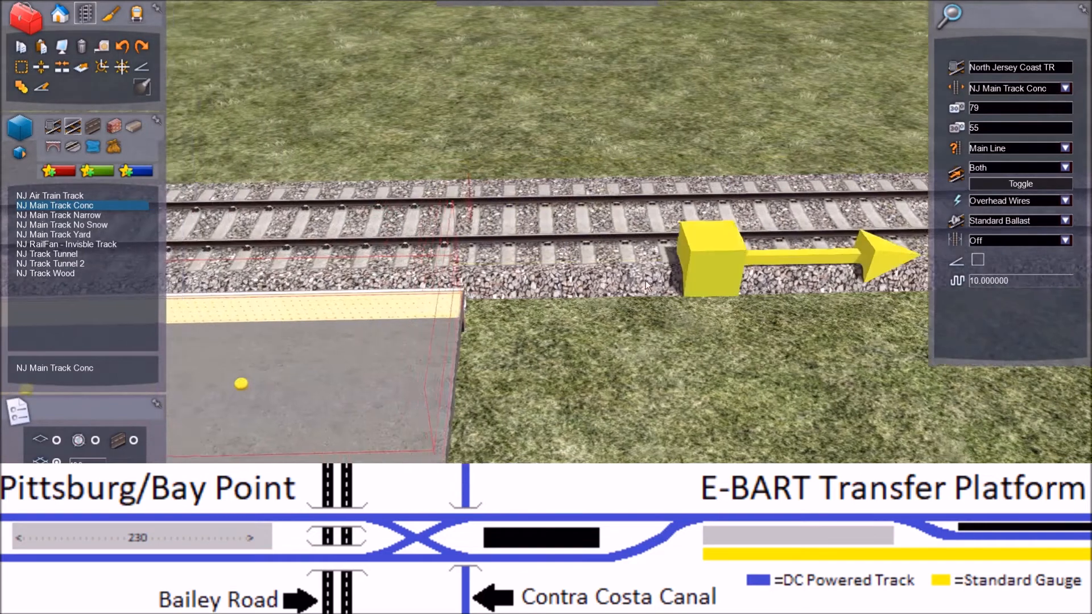
pyautogui.moveTo(669, 301); pyautogui.dragTo(699, 309, button='right')
pyautogui.press('Left')
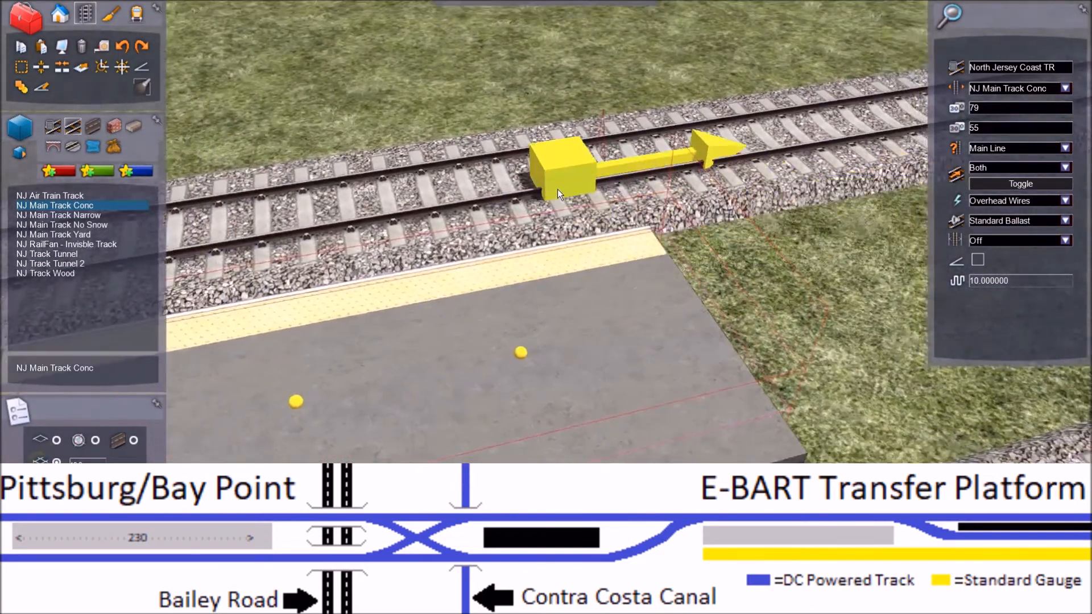
pyautogui.press('Right')
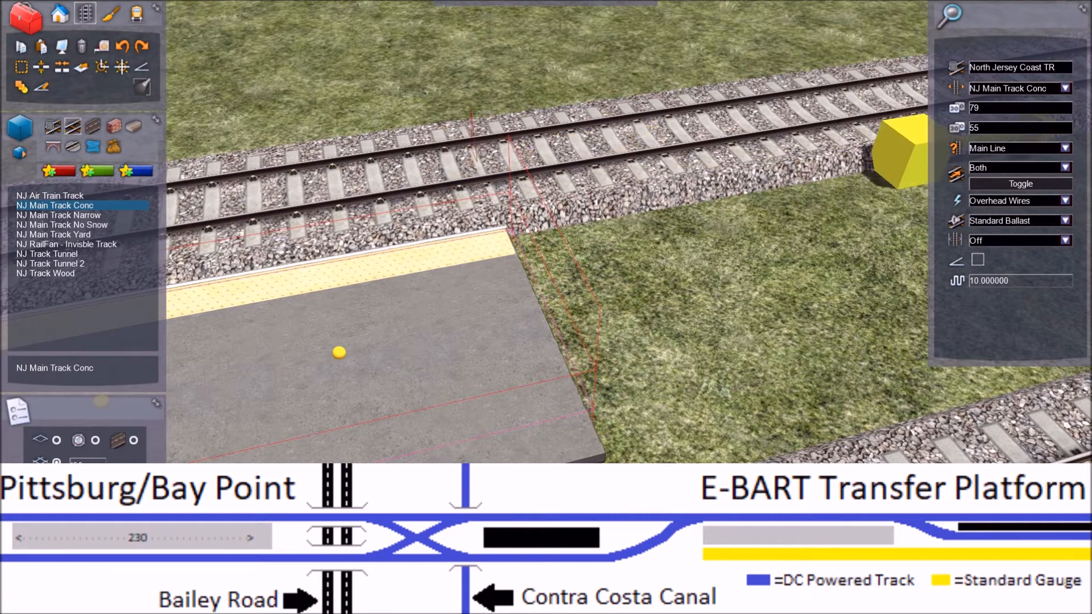
pyautogui.click(1064, 148)
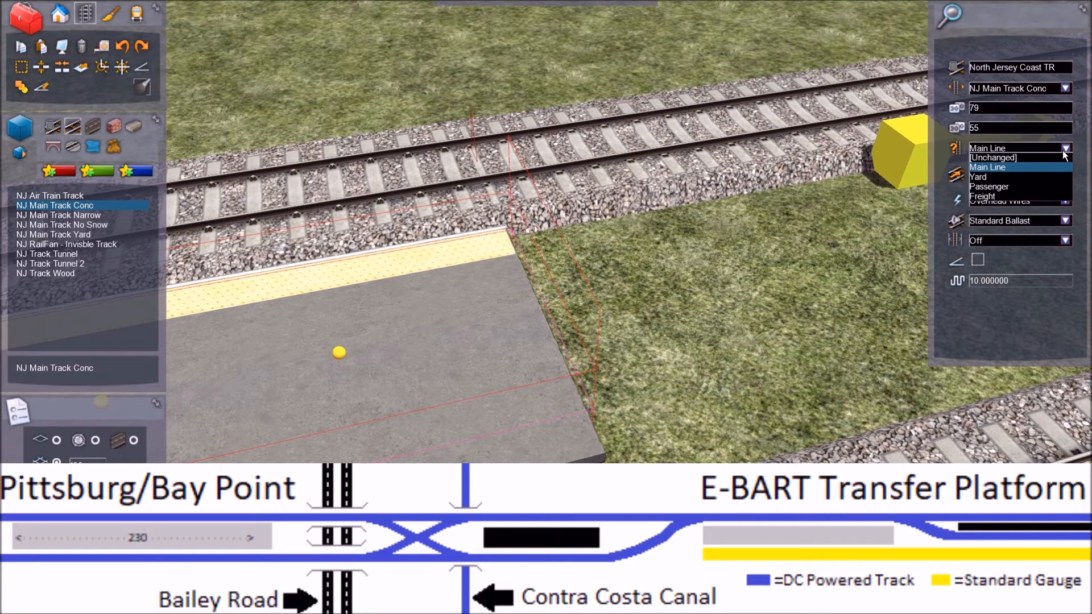
pyautogui.click(1032, 174)
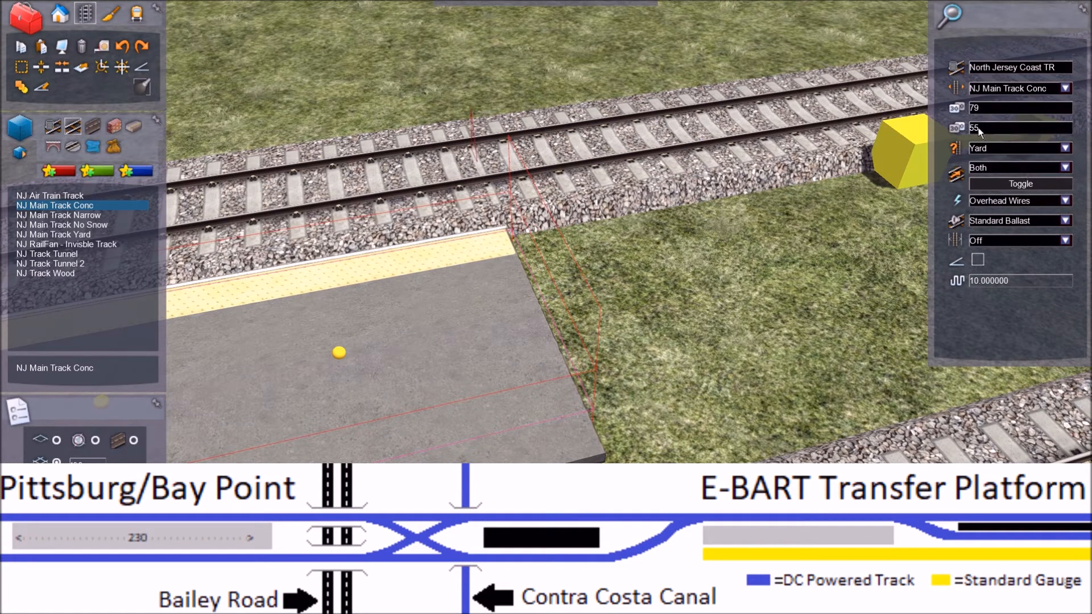
pyautogui.press('BackSpace')
pyautogui.write('30')
# Step: Try a short curved NJ Main Track Conc branch from the yellow-edged side track at the platform's end, and undo it
pyautogui.click(465, 165)
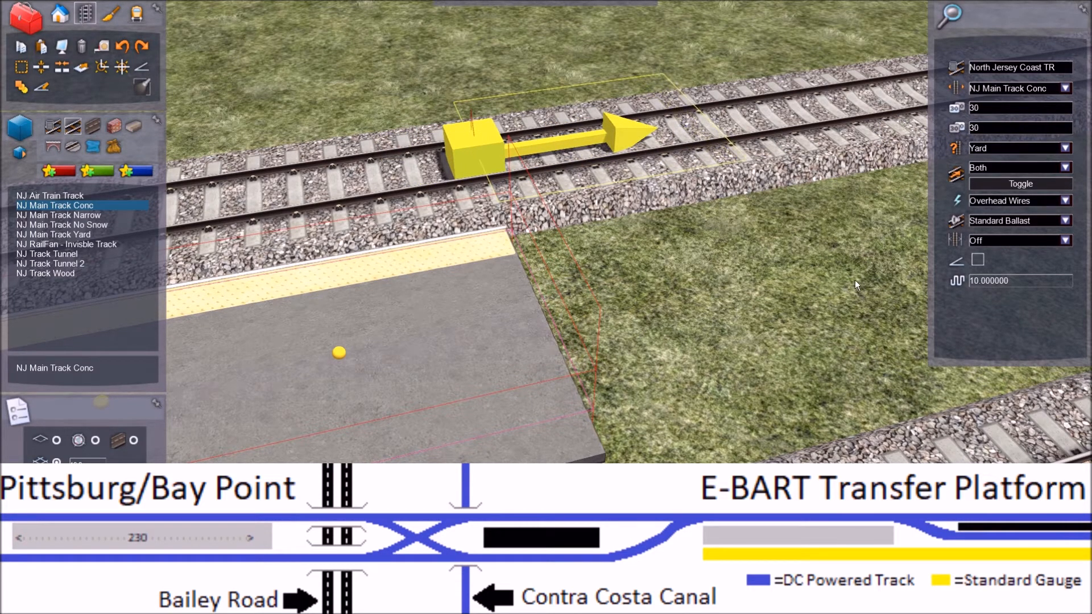
pyautogui.press('Right')
pyautogui.moveTo(768, 239); pyautogui.dragTo(719, 213, button='right')
pyautogui.press('Down')
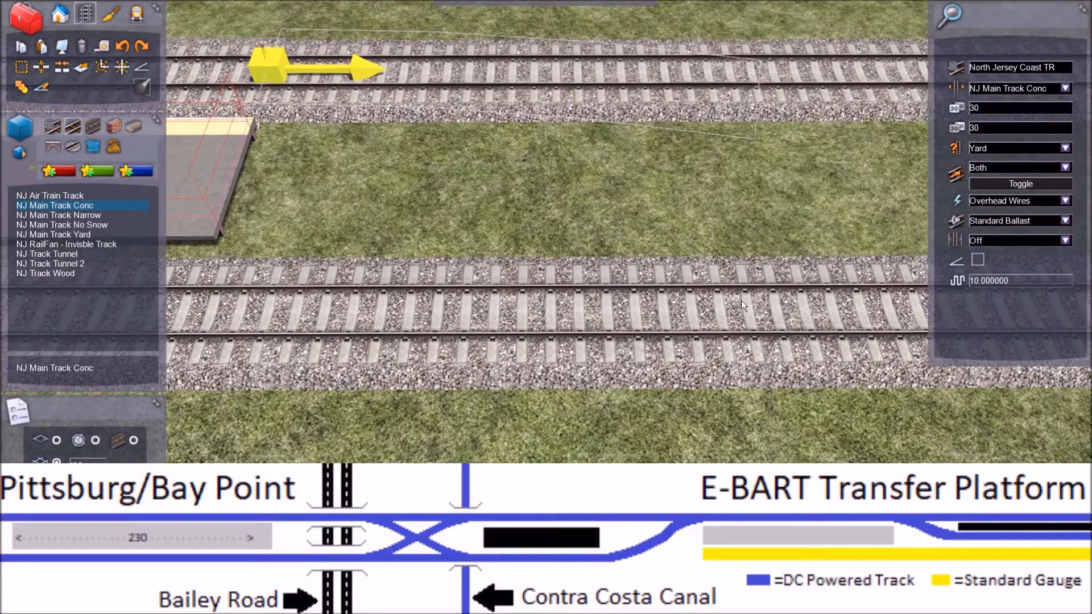
pyautogui.click(776, 325)
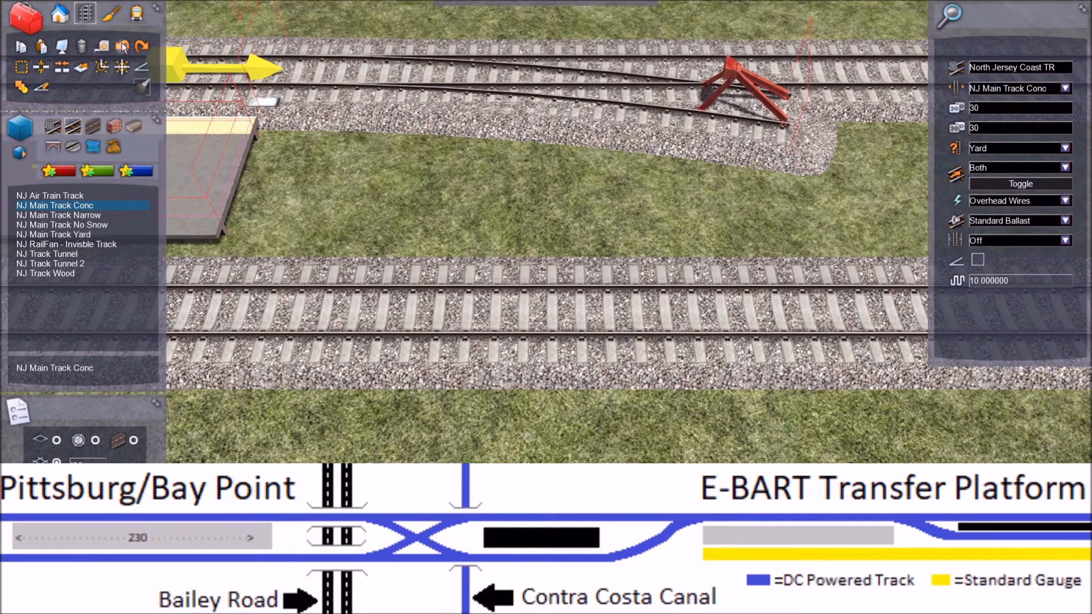
pyautogui.click(123, 48)
# Step: Branch a longer NJ Main Track Conc curve off the yellow-edged side track at the platform's end, toward the area between the two tracks
pyautogui.click(270, 76)
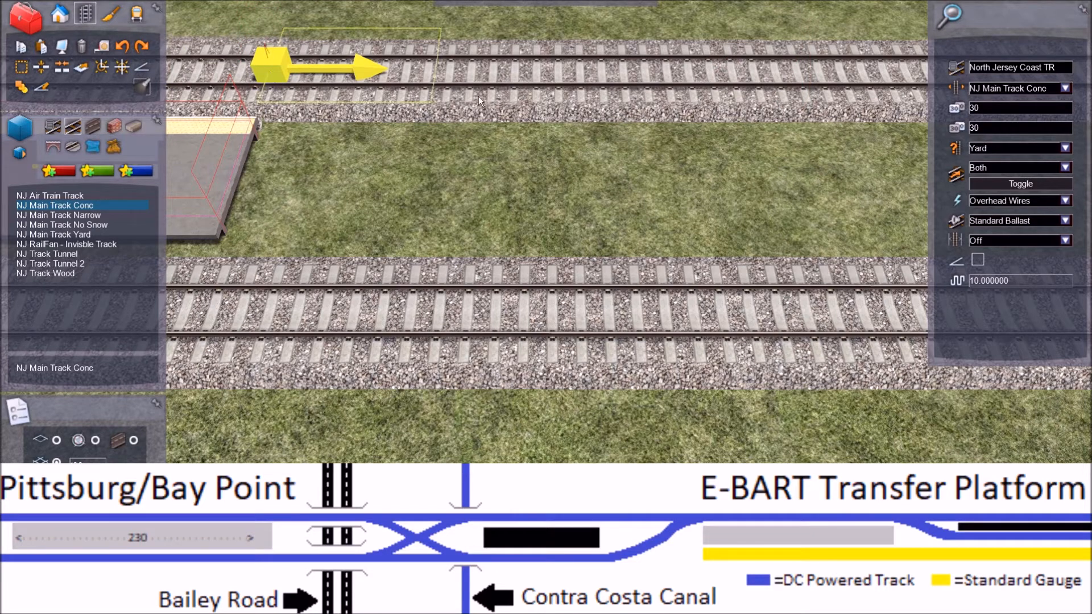
pyautogui.click(868, 358)
pyautogui.press('Right')
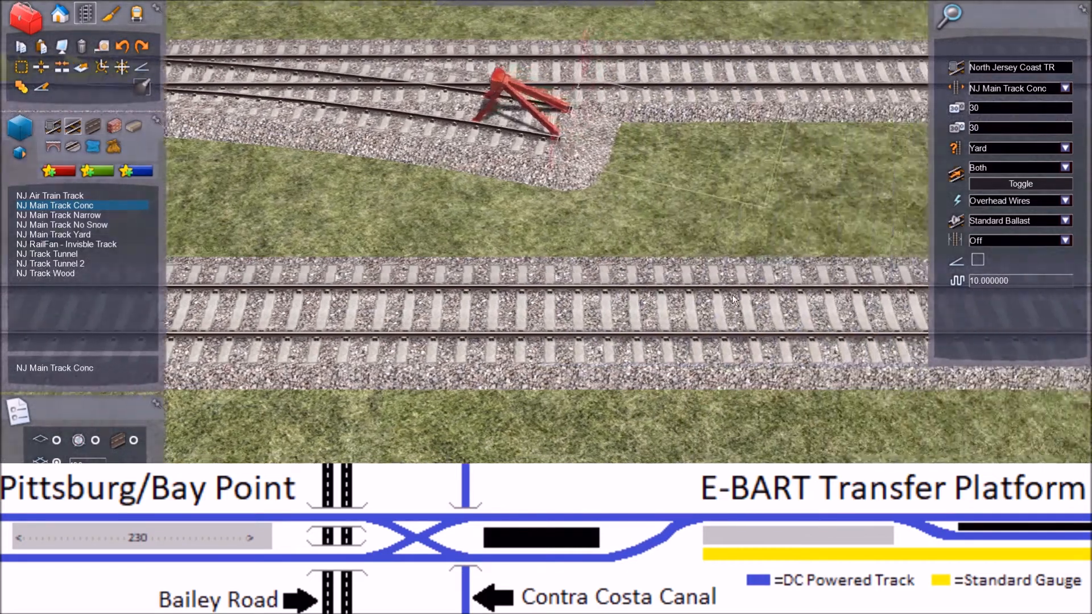
# Step: Try to join the end of the curved branch to the buffer-stop end of the middle track with a reverse curve
pyautogui.press('Right')
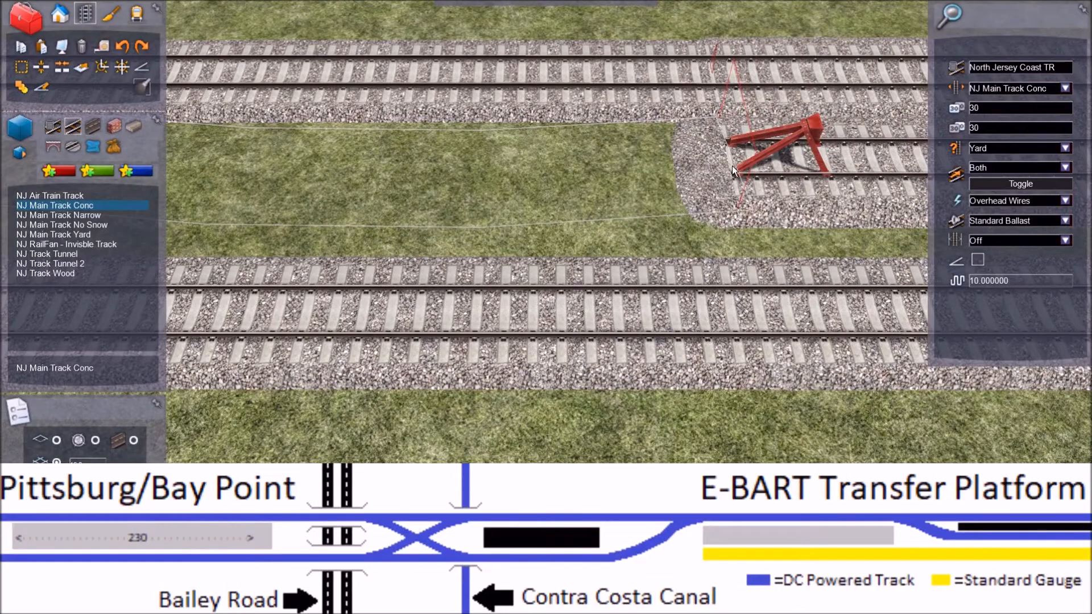
pyautogui.press('Left')
pyautogui.press('Left')
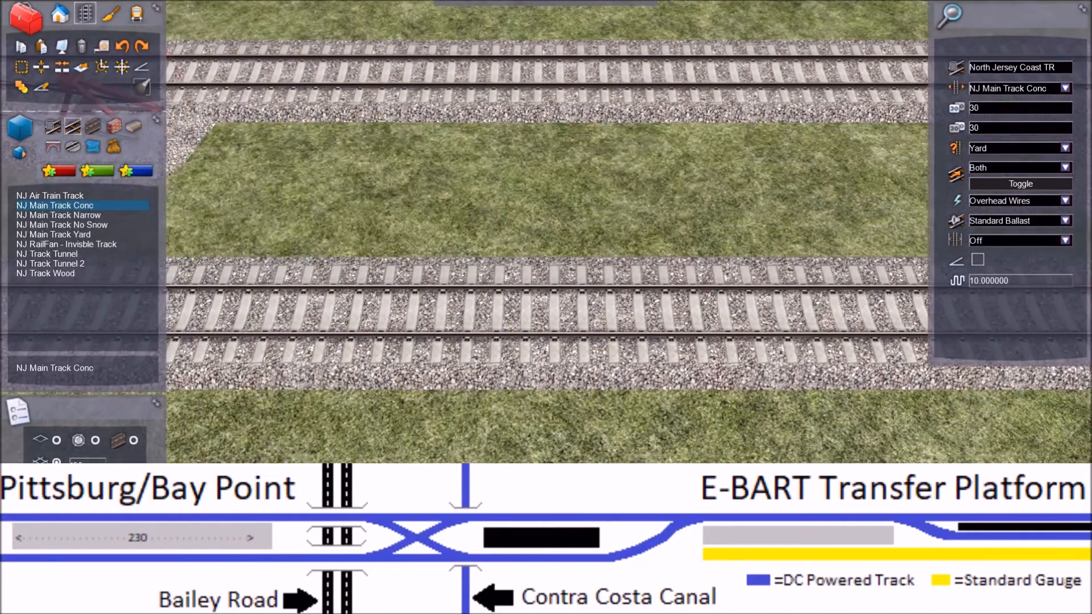
pyautogui.press('Left')
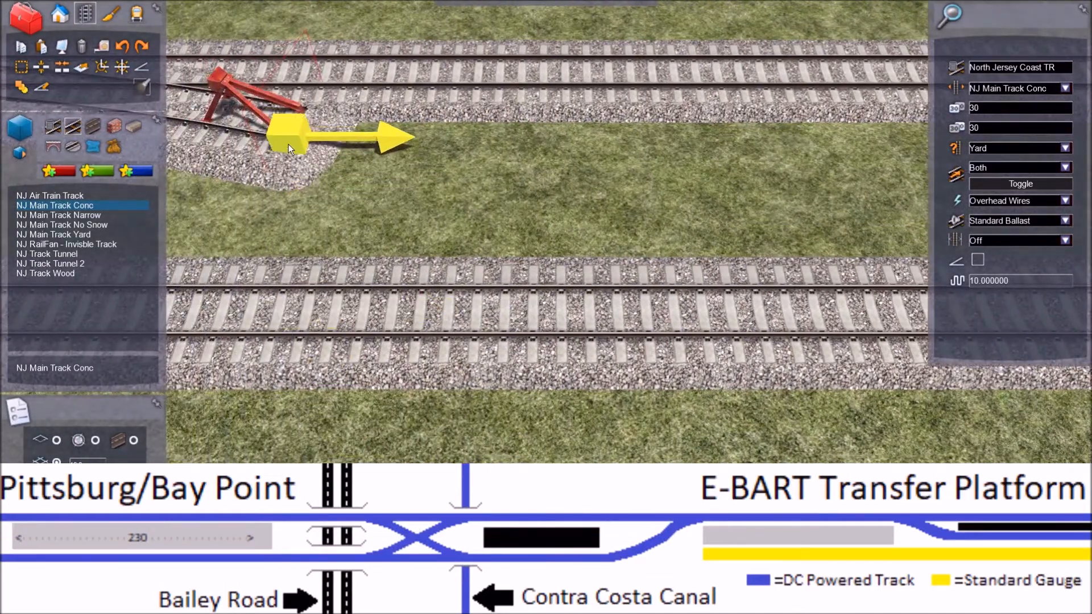
pyautogui.click(288, 127)
pyautogui.press('Right')
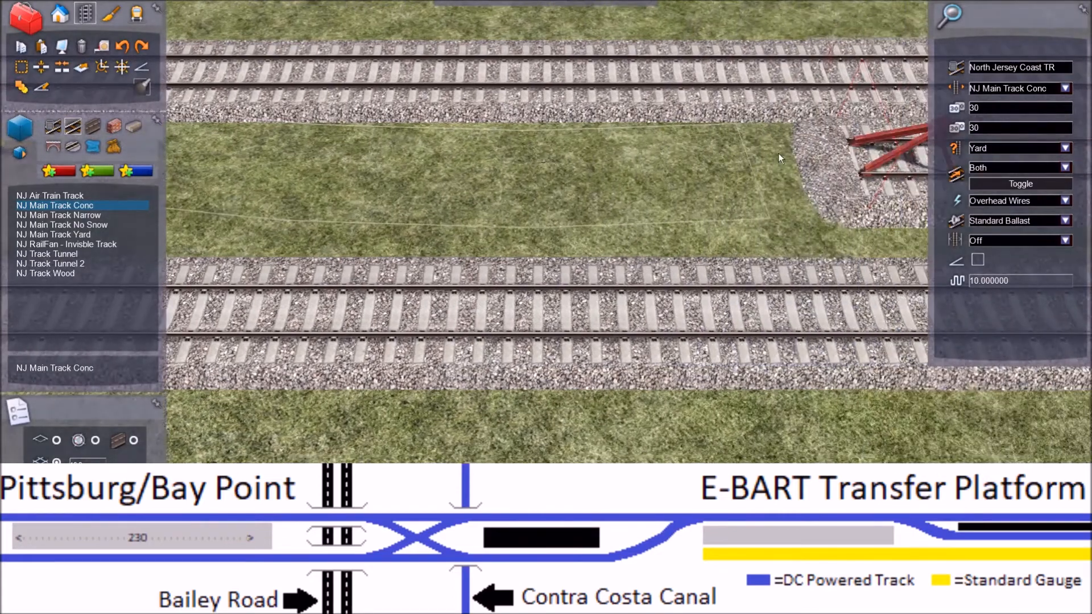
pyautogui.press('Right')
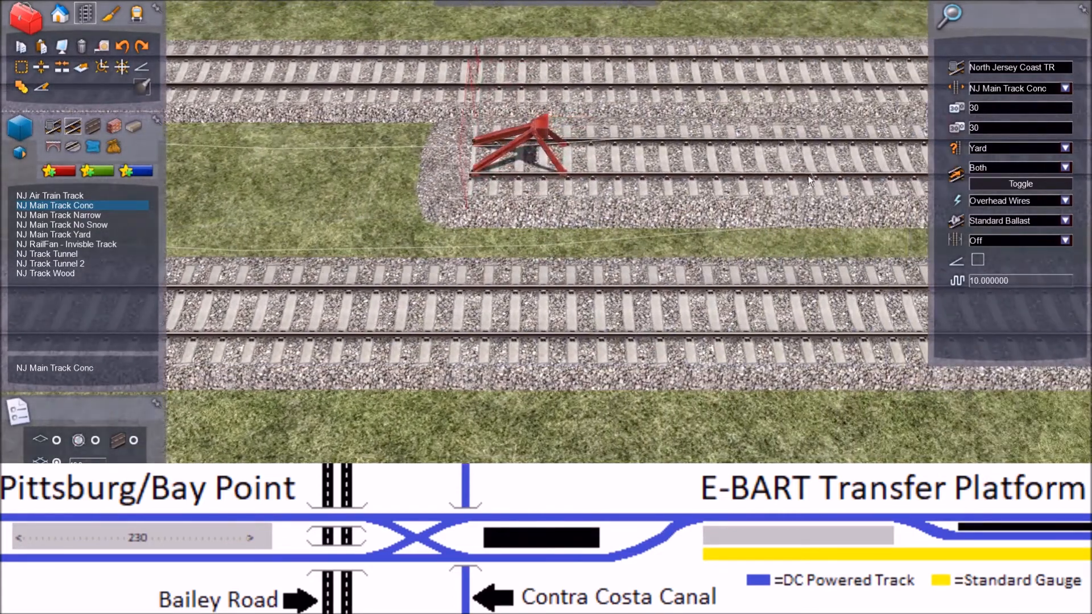
pyautogui.press('Left')
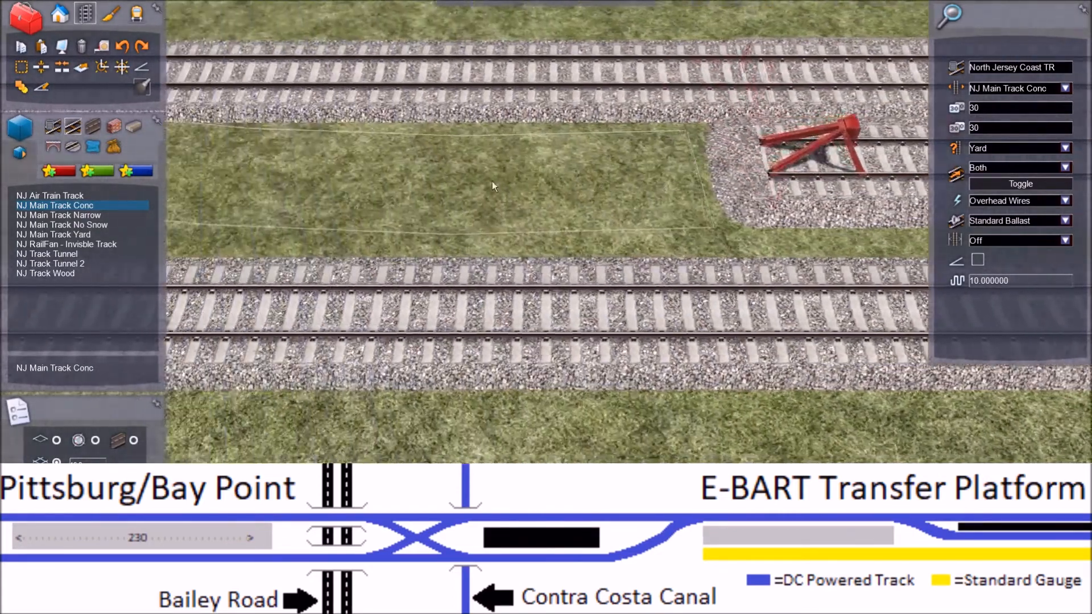
pyautogui.press('Left')
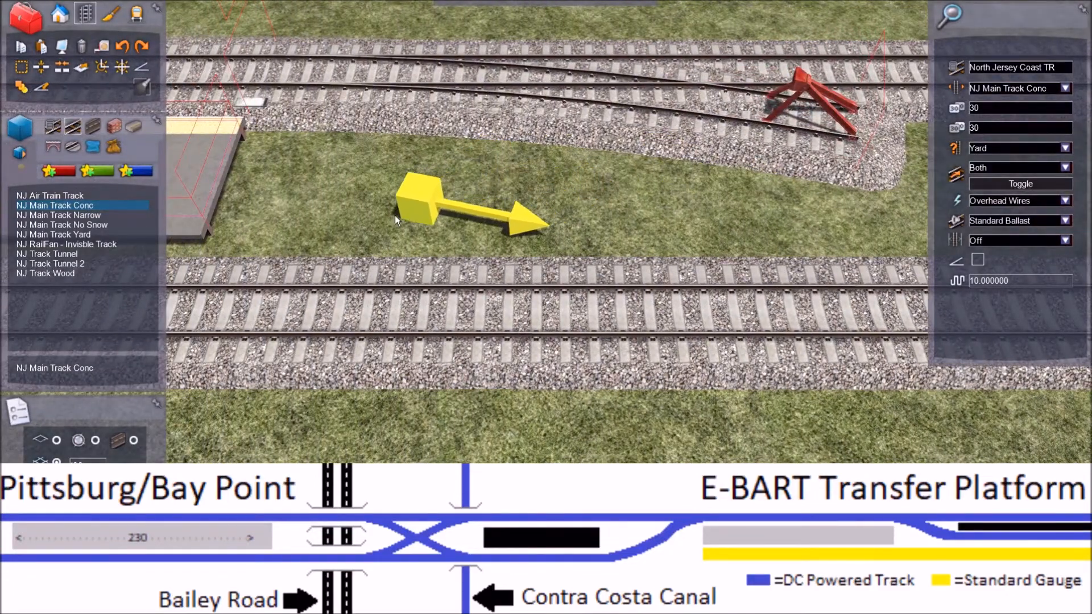
# Step: Abandon the reverse curve and undo the curved branch off the yellow-edged side track at the platform's end
pyautogui.press('Left')
pyautogui.rightClick(441, 72)
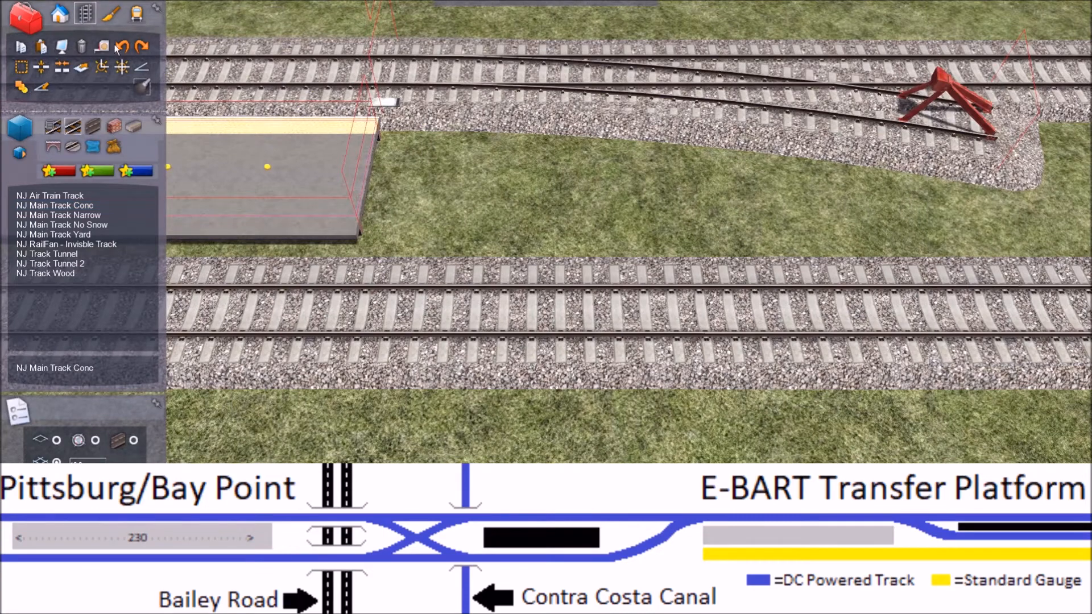
pyautogui.click(121, 47)
pyautogui.press('Left')
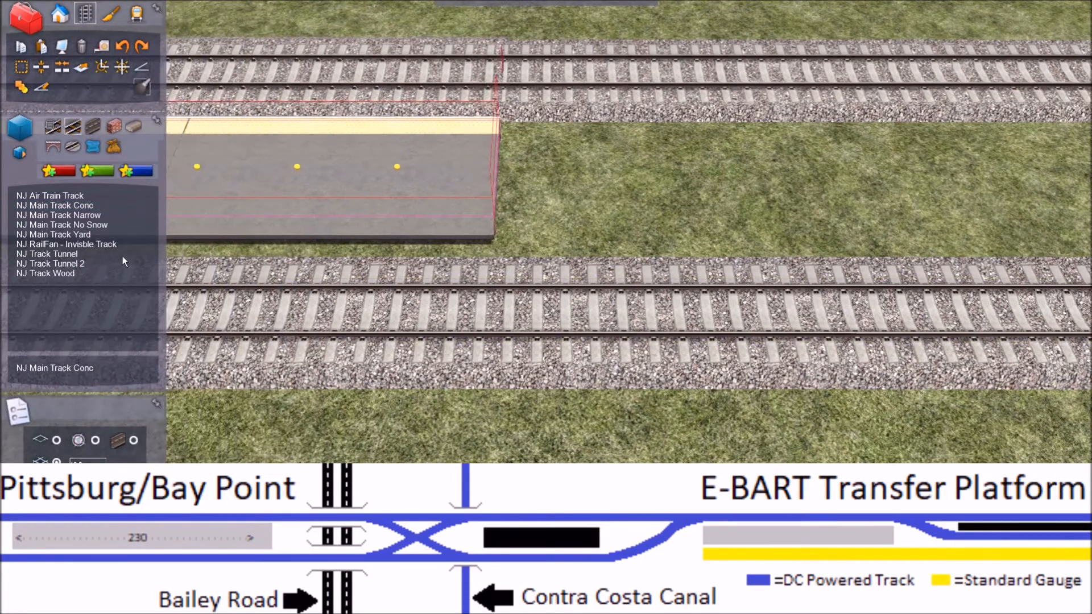
pyautogui.click(74, 205)
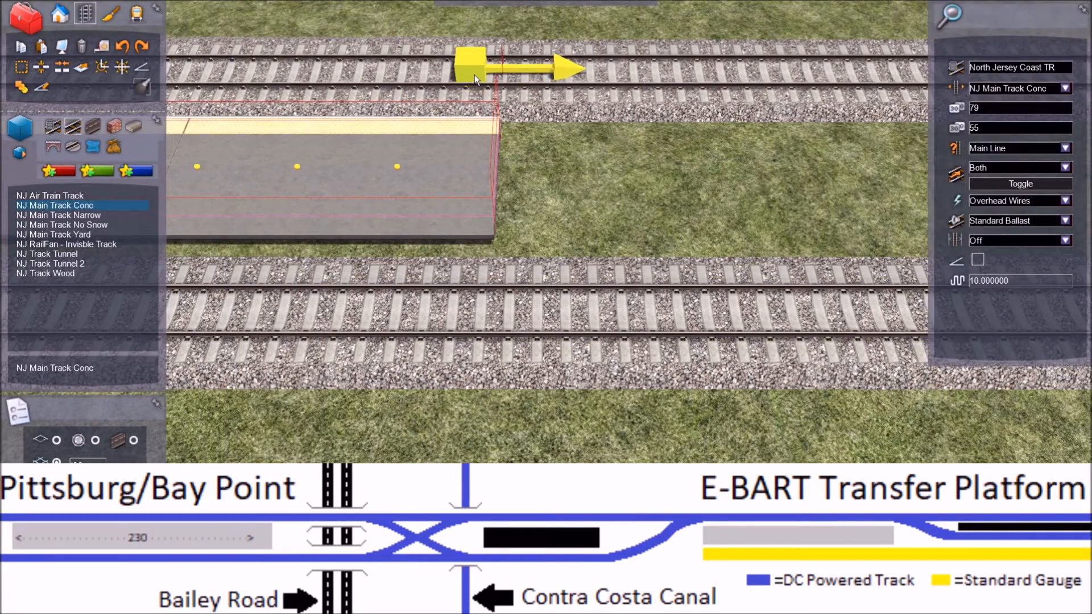
pyautogui.click(496, 71)
pyautogui.press('Right')
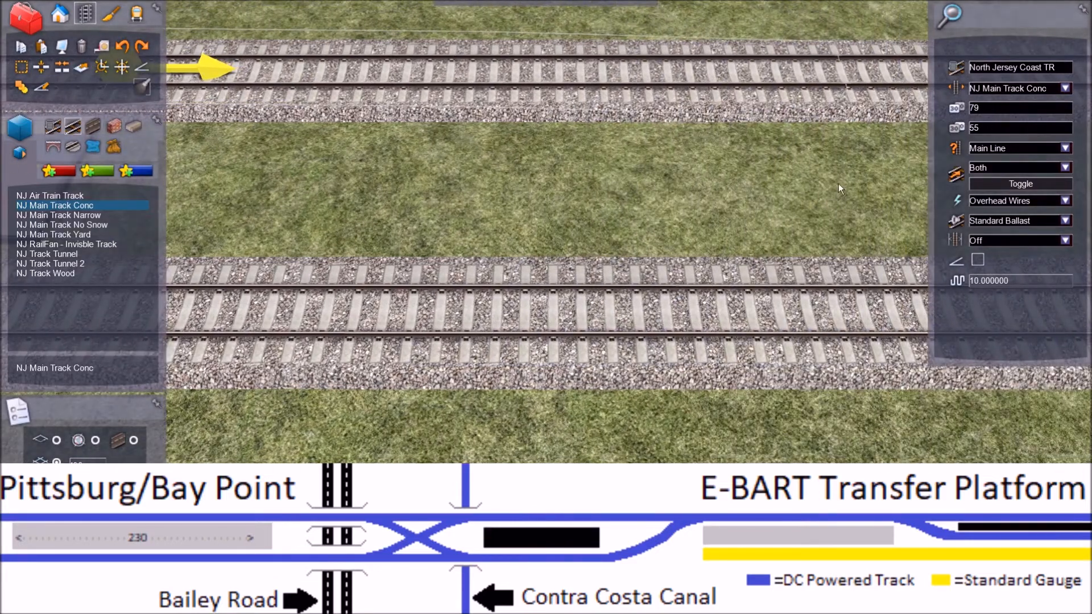
pyautogui.moveTo(838, 183); pyautogui.dragTo(838, 194, button='right')
pyautogui.rightClick(791, 173)
pyautogui.rightClick(792, 173)
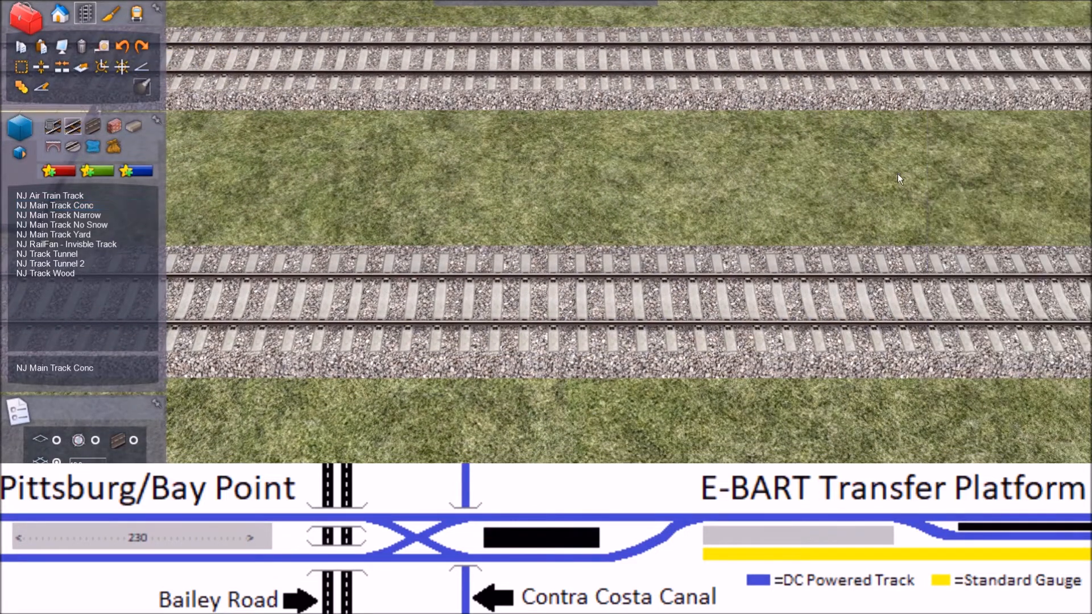
# Step: Set up NJ Main Track Conc for a new branch, with track type Yard and both speed limits at 30
pyautogui.click(80, 205)
pyautogui.click(1065, 148)
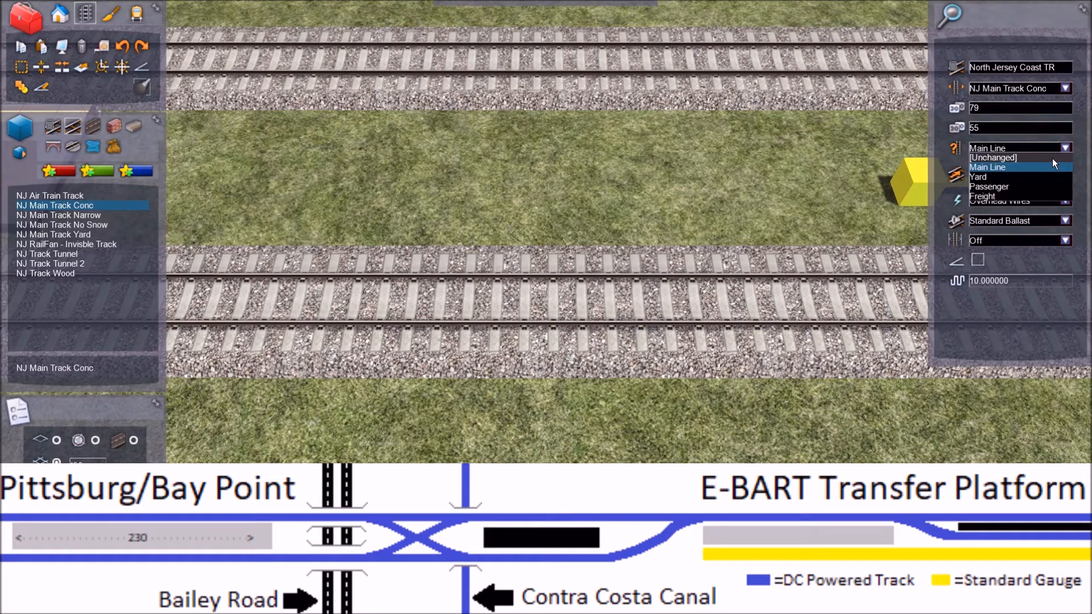
pyautogui.click(1017, 176)
pyautogui.moveTo(987, 127); pyautogui.dragTo(966, 131)
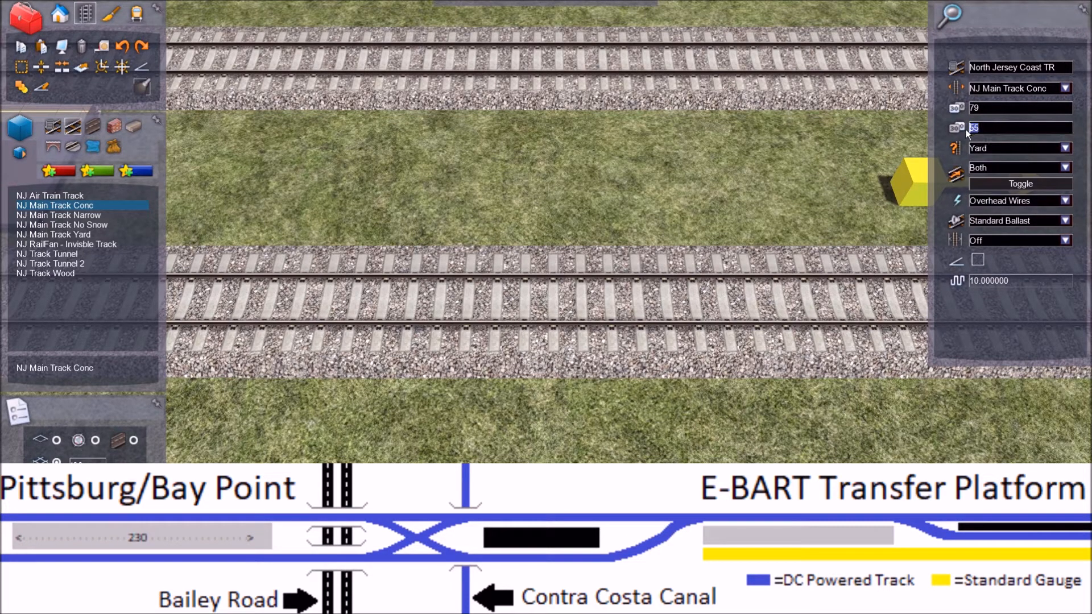
pyautogui.moveTo(987, 107); pyautogui.dragTo(959, 108)
pyautogui.write('30')
# Step: Branch a curved NJ Main Track Conc yard track off the yellow-edged side track, starting just beside the platform's end
pyautogui.moveTo(414, 170); pyautogui.dragTo(392, 160, button='right')
pyautogui.click(336, 100)
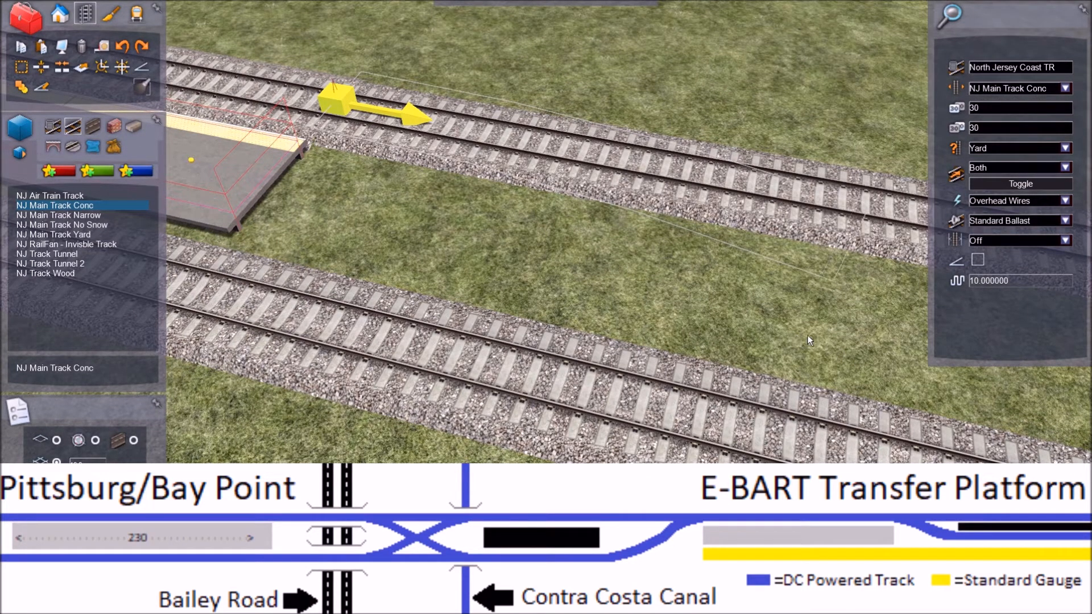
pyautogui.click(770, 315)
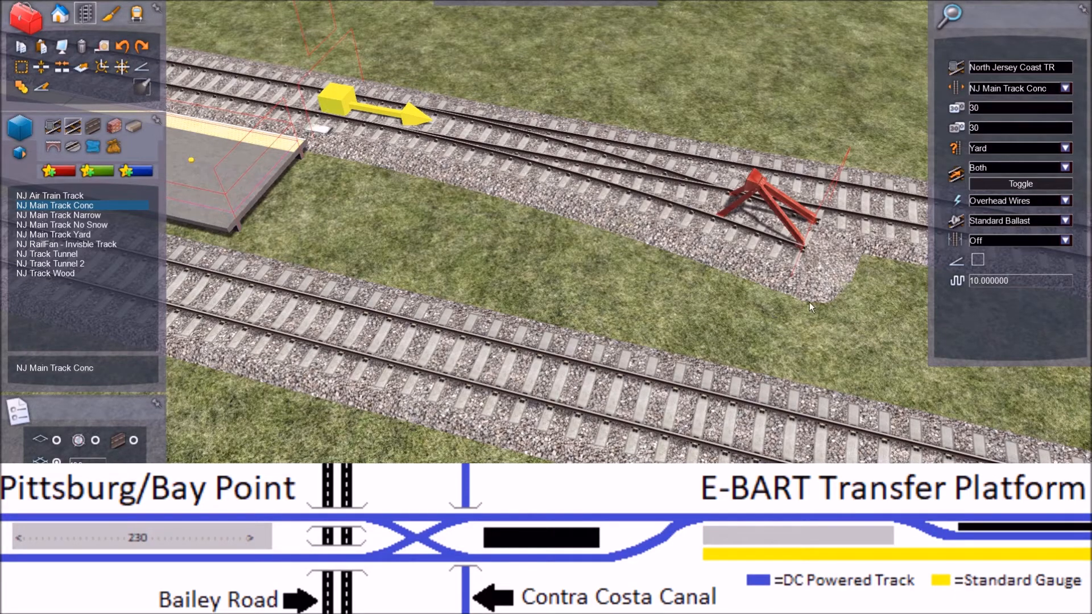
# Step: Try to continue the branch with a reverse curve to the buffer-stop end of the middle track
pyautogui.press('Right')
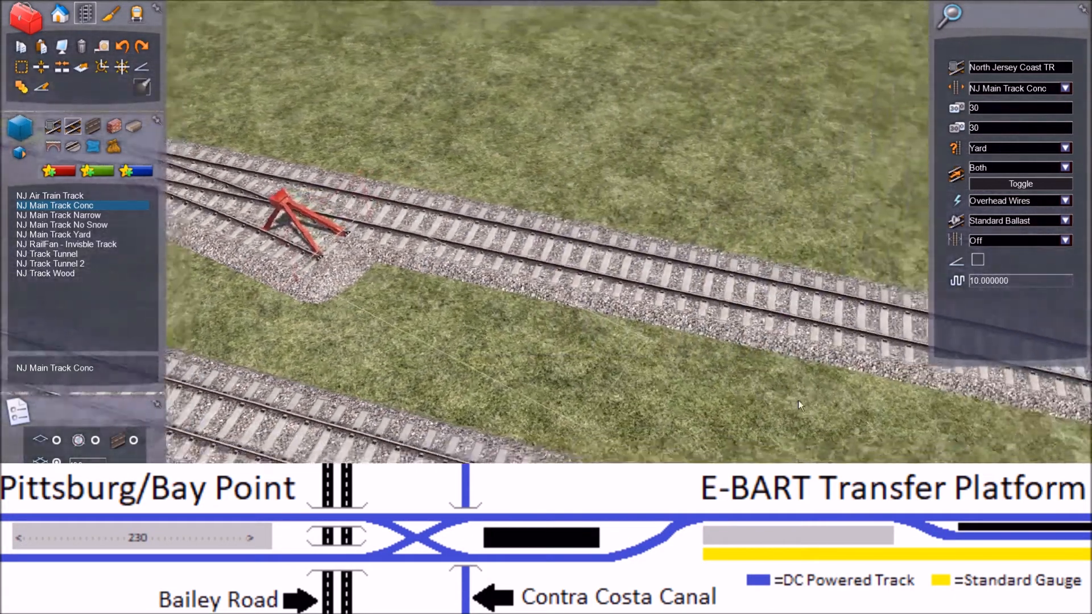
pyautogui.press('Left')
pyautogui.moveTo(800, 403)
pyautogui.mouseDown(button='right')
pyautogui.moveTo(932, 403)
pyautogui.moveTo(800, 401)
pyautogui.mouseUp(button='right')
pyautogui.press('Right')
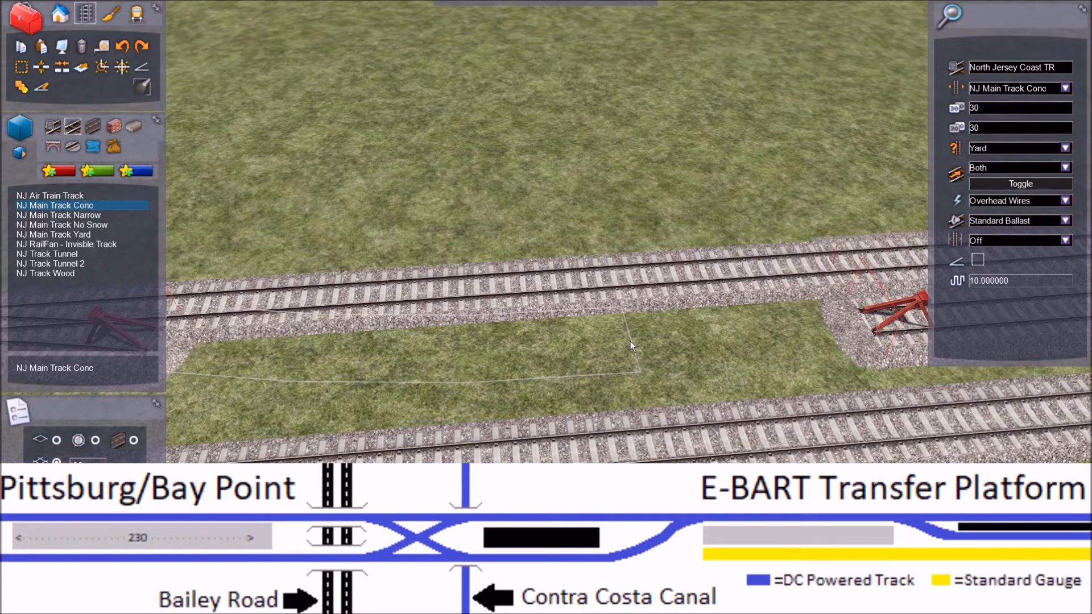
pyautogui.moveTo(630, 340); pyautogui.dragTo(854, 328)
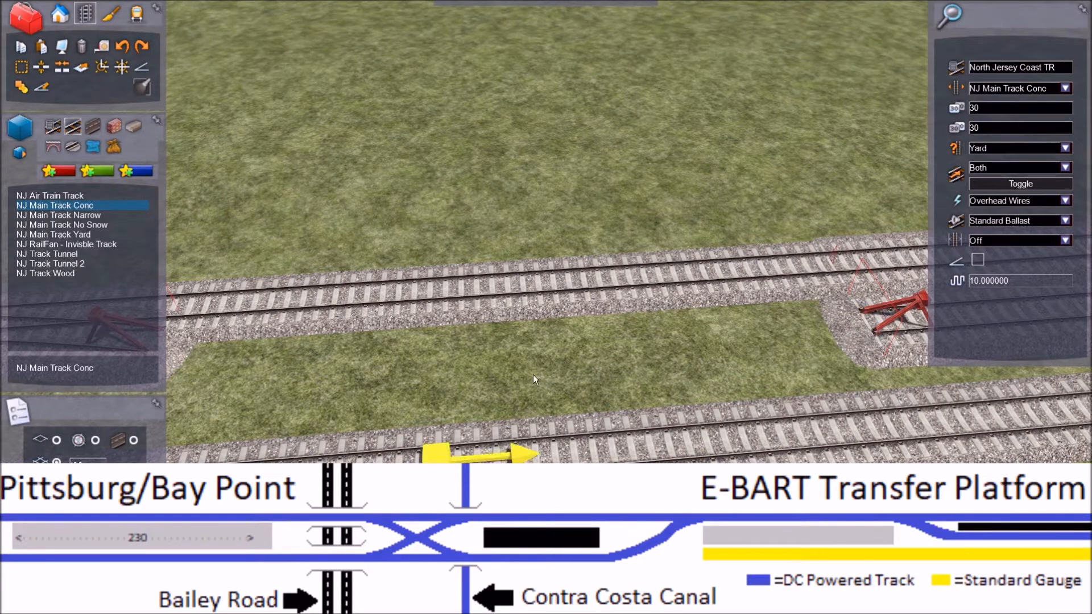
# Step: Extend the middle track straight from its buffer stop toward the curved branch
pyautogui.moveTo(859, 306); pyautogui.dragTo(604, 346)
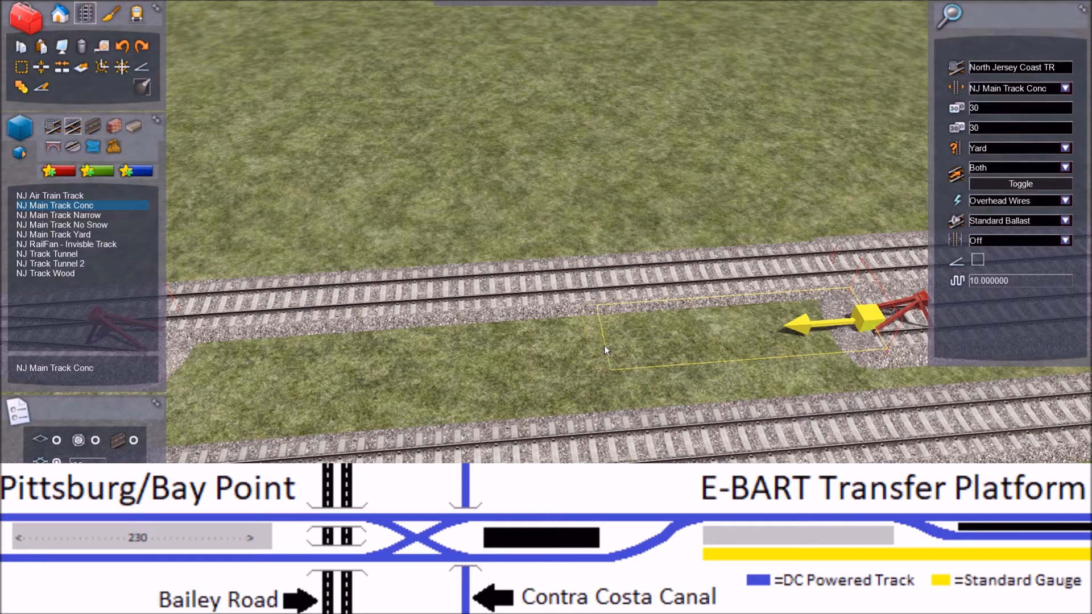
pyautogui.click(597, 345)
pyautogui.press('Left')
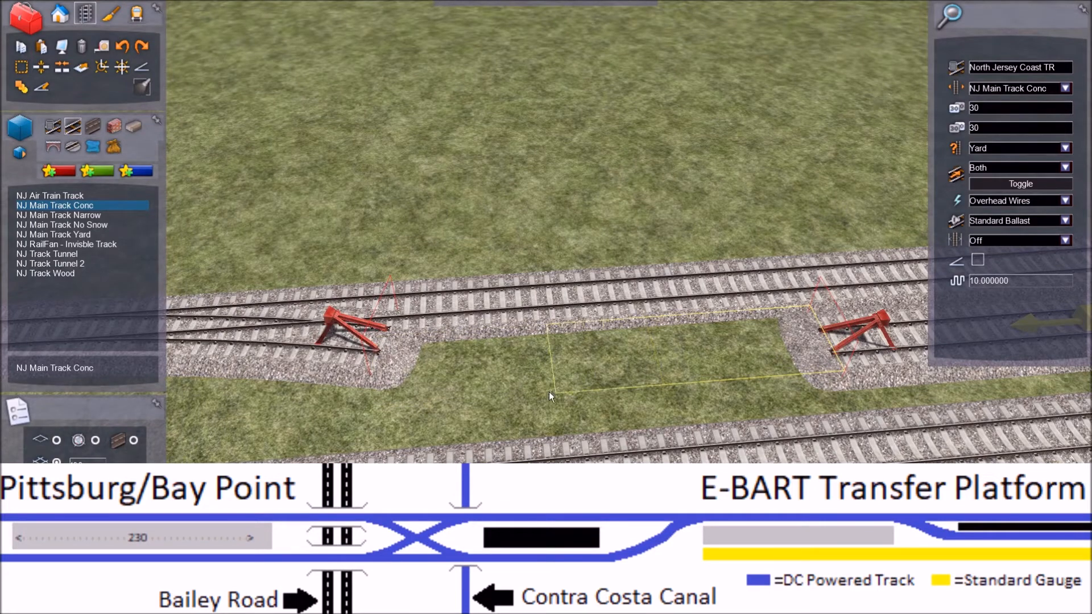
pyautogui.rightClick(397, 431)
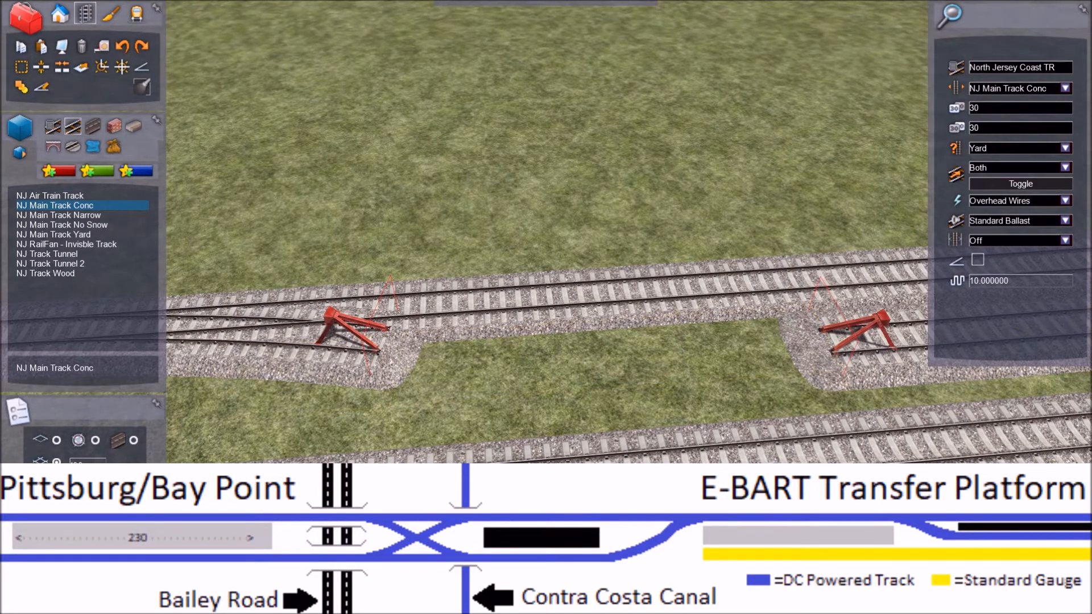
# Step: Try to join the curved branch to the extended middle track, and undo the branch and the extension
pyautogui.click(371, 356)
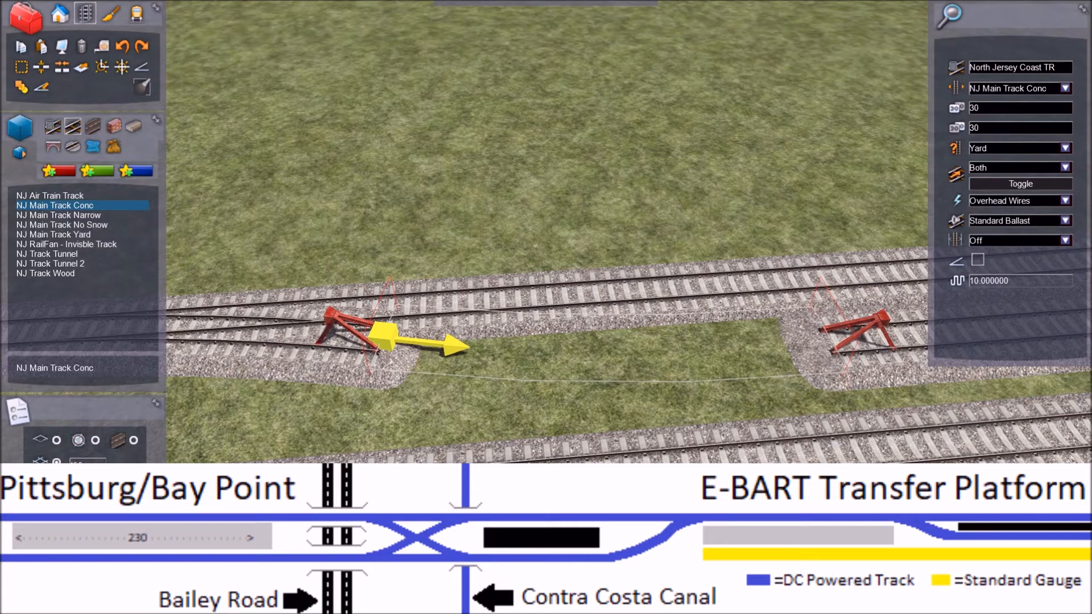
pyautogui.click(827, 333)
pyautogui.press('Left')
pyautogui.press('Right')
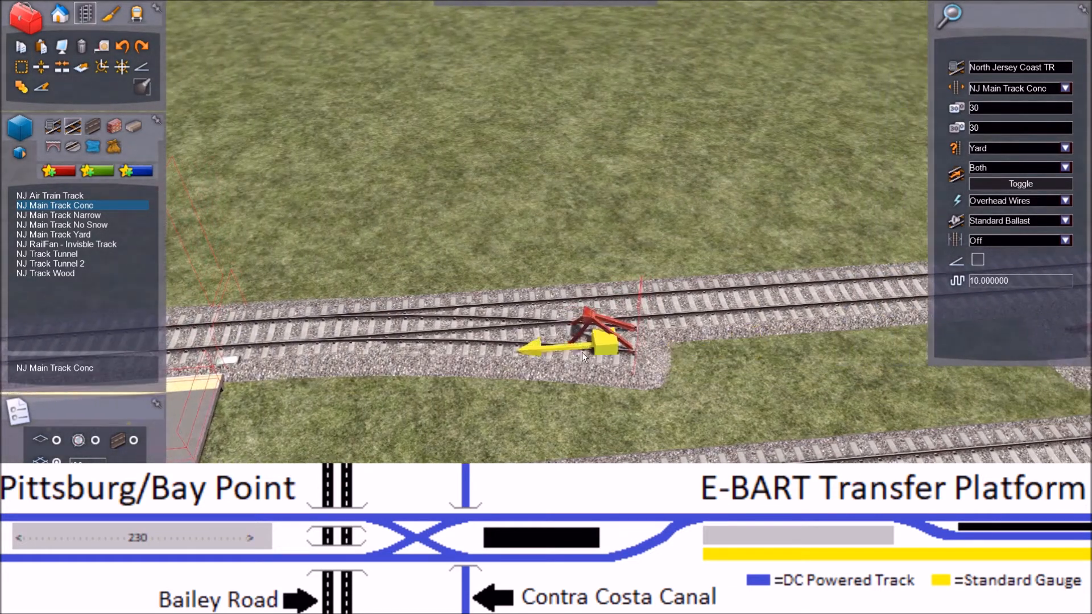
pyautogui.click(125, 45)
# Step: Lay a longer straight NJ Main Track Conc section from the middle track's buffer-stop end toward the platform
pyautogui.press('Right')
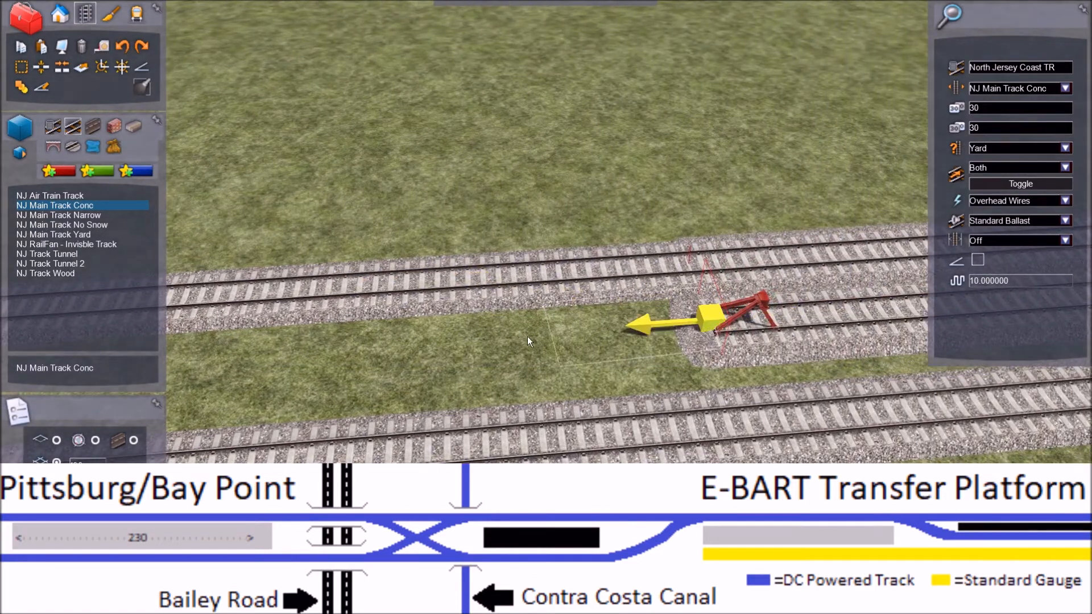
pyautogui.press('Left')
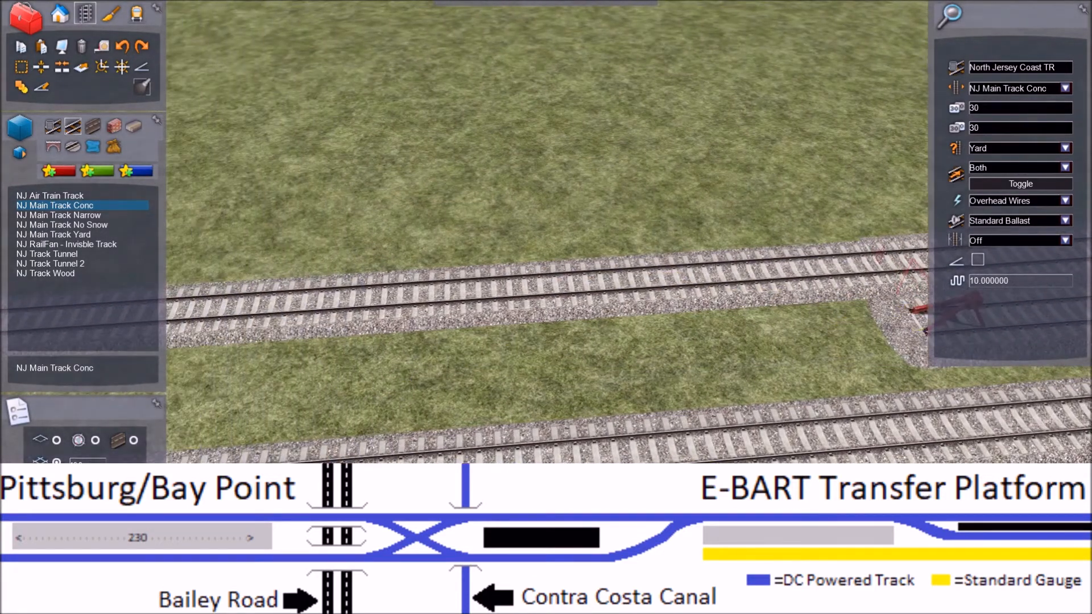
pyautogui.press('Right')
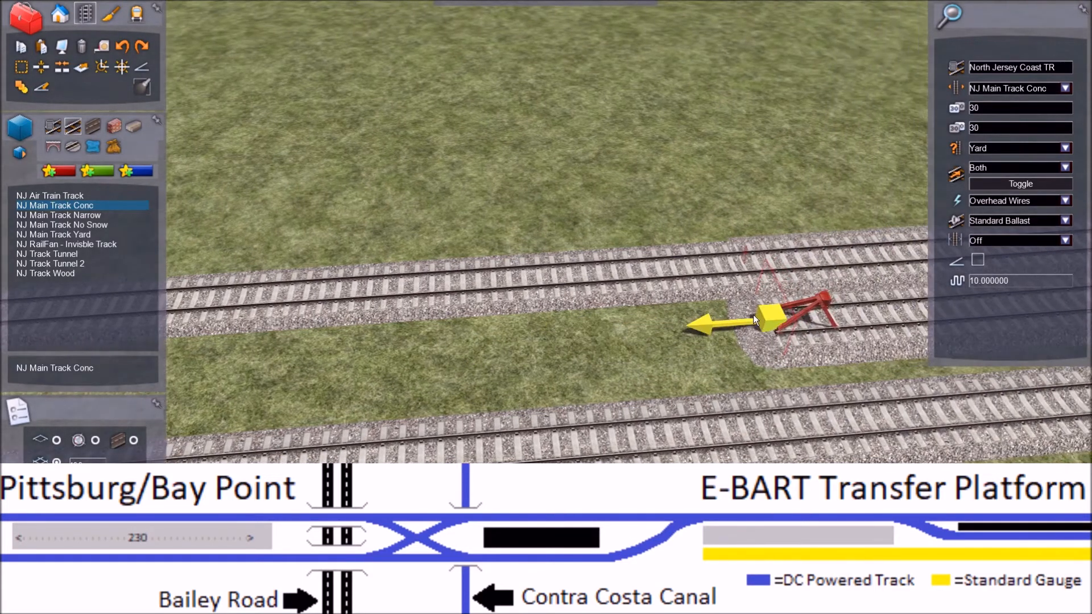
pyautogui.click(767, 315)
pyautogui.press('Left')
pyautogui.press('Left')
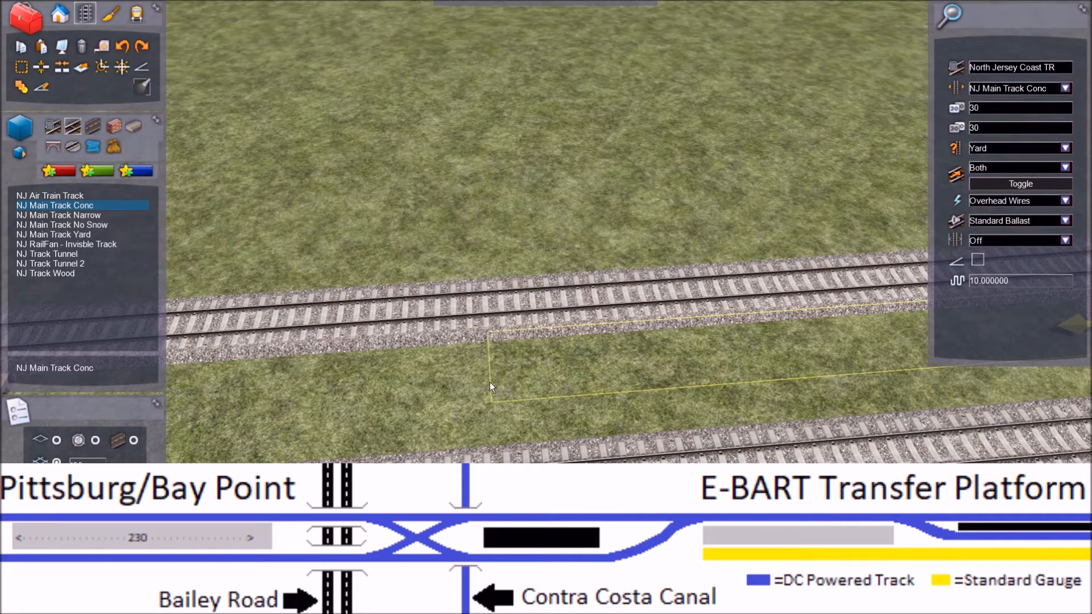
pyautogui.click(714, 364)
# Step: Try to curve the lengthened middle track toward the yellow-edged side track, and undo the straight extension
pyautogui.press('Left')
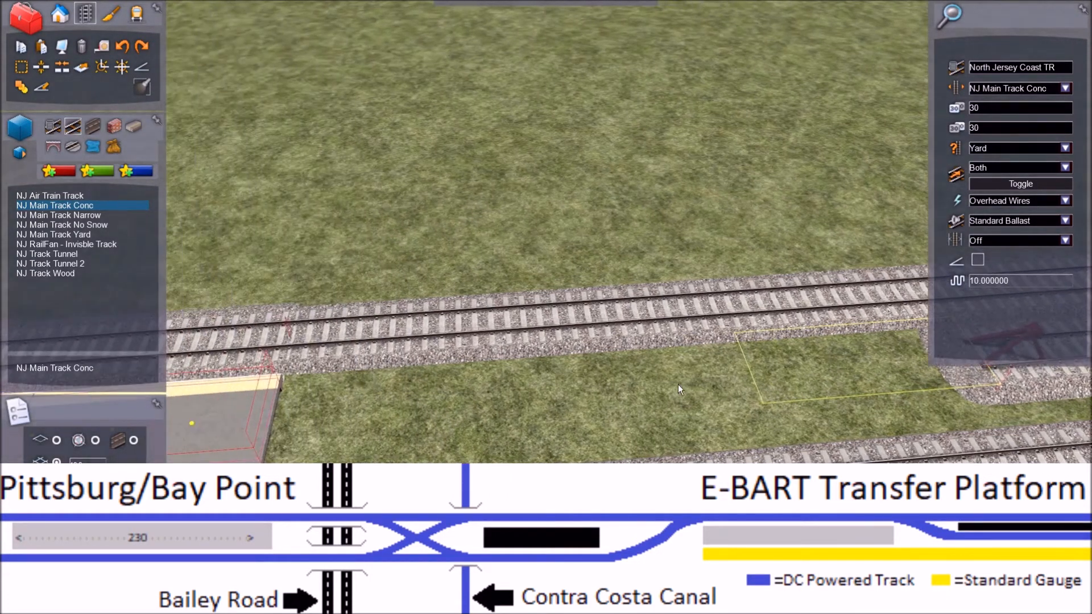
pyautogui.press('Right')
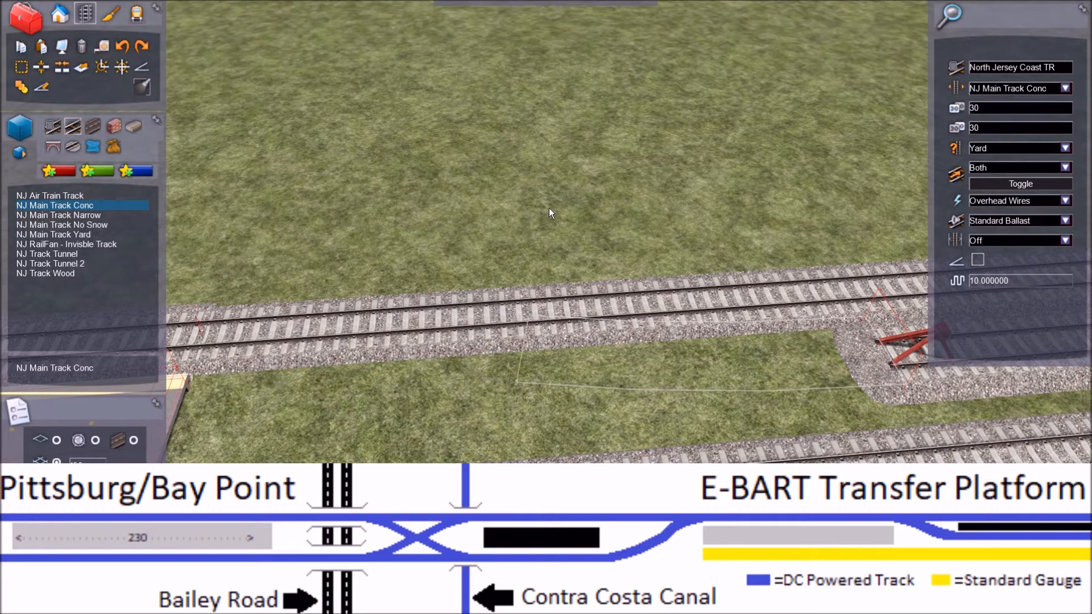
pyautogui.moveTo(551, 209); pyautogui.dragTo(824, 216, button='right')
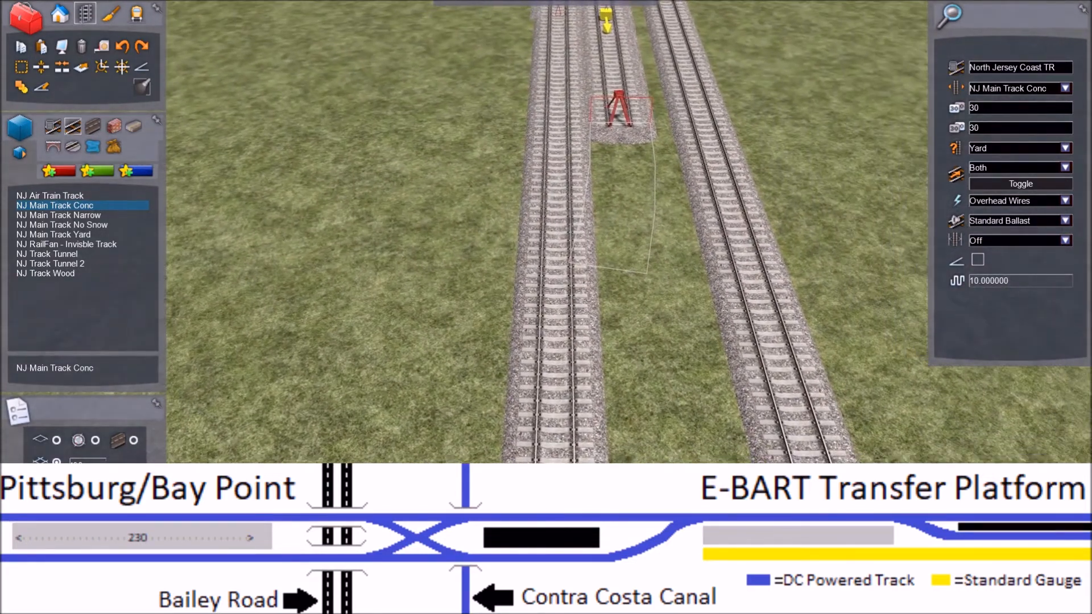
pyautogui.click(127, 47)
# Step: Curve the middle track from its buffer-stop end toward the adjacent side track that runs along the platform's yellow edge
pyautogui.moveTo(612, 78)
pyautogui.mouseDown(button='right')
pyautogui.moveTo(603, 17)
pyautogui.moveTo(623, 51)
pyautogui.moveTo(612, 79)
pyautogui.mouseUp(button='right')
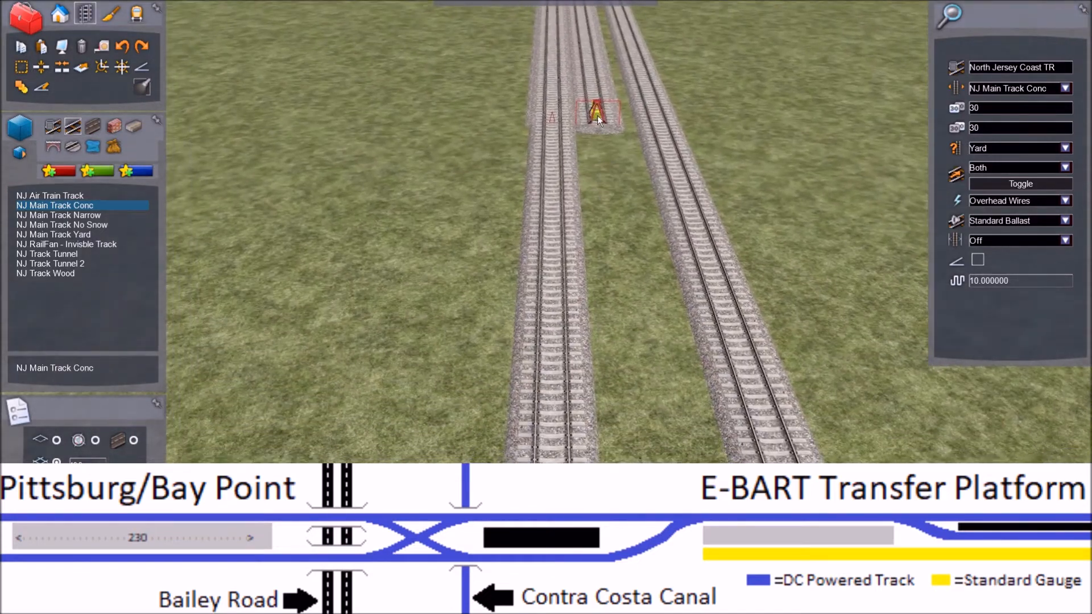
pyautogui.moveTo(597, 124)
pyautogui.mouseDown()
pyautogui.moveTo(596, 148)
pyautogui.moveTo(555, 199)
pyautogui.moveTo(497, 234)
pyautogui.moveTo(415, 231)
pyautogui.moveTo(448, 218)
pyautogui.moveTo(460, 176)
pyautogui.moveTo(434, 177)
pyautogui.mouseUp()
pyautogui.moveTo(433, 179); pyautogui.dragTo(433, 178)
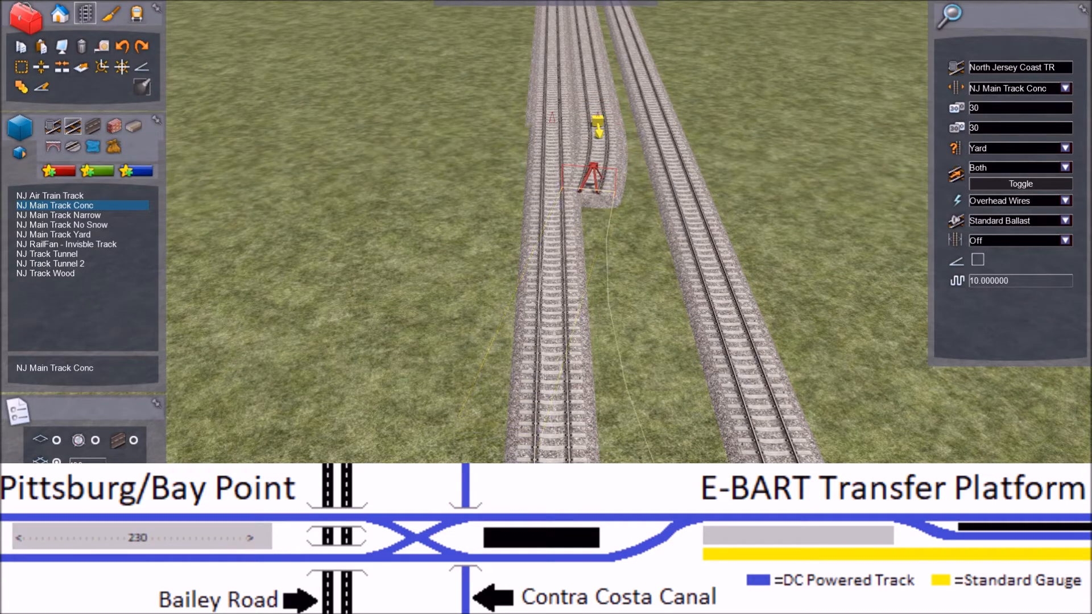
pyautogui.rightClick(325, 432)
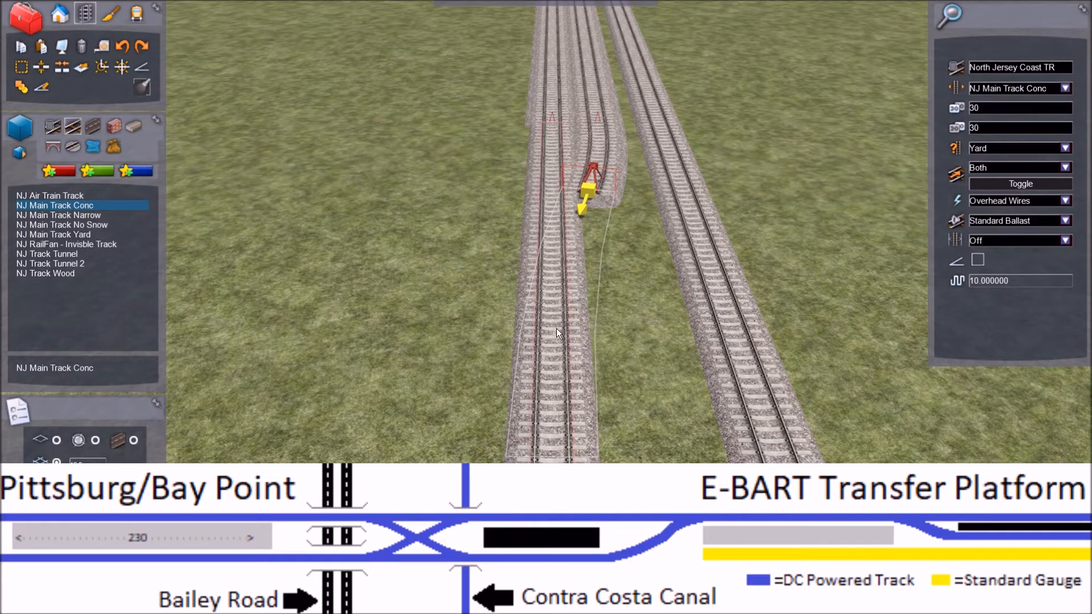
# Step: Try to join the curve to the side track near the platform's end, and undo the curve
pyautogui.moveTo(556, 329); pyautogui.dragTo(784, 319, button='right')
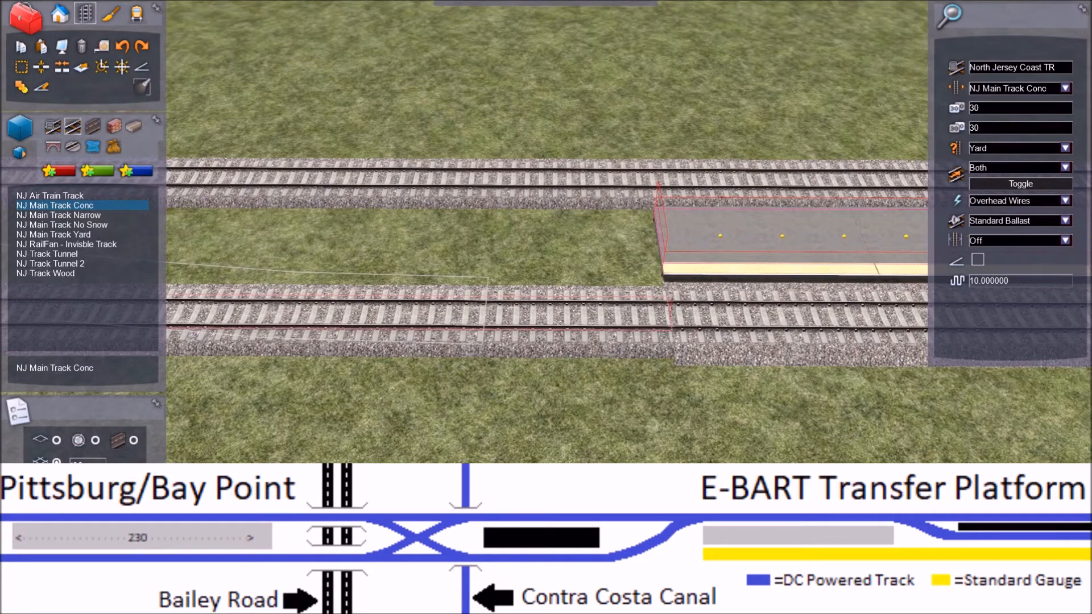
pyautogui.press('Left')
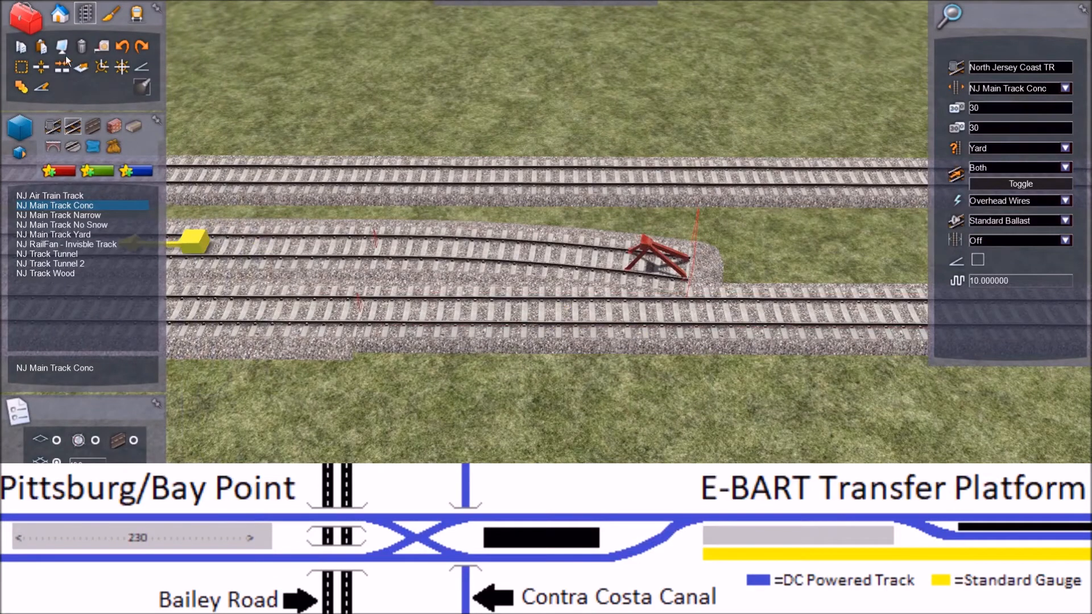
pyautogui.click(123, 46)
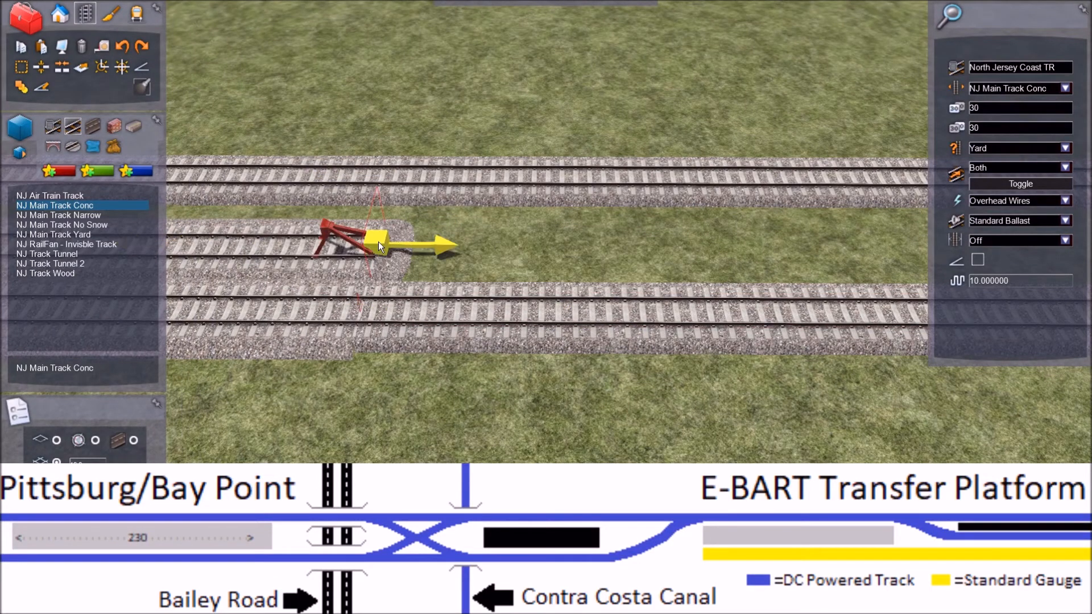
# Step: Extend the middle track with a short straight section followed by a curve toward the yellow-edged side track
pyautogui.moveTo(378, 241); pyautogui.dragTo(492, 240, button='right')
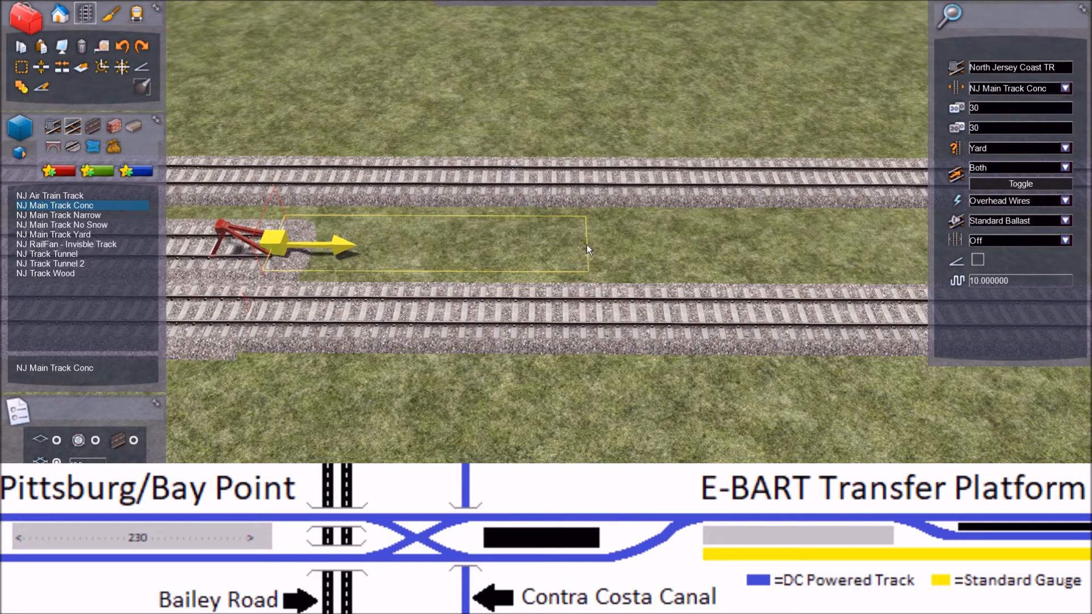
pyautogui.click(482, 244)
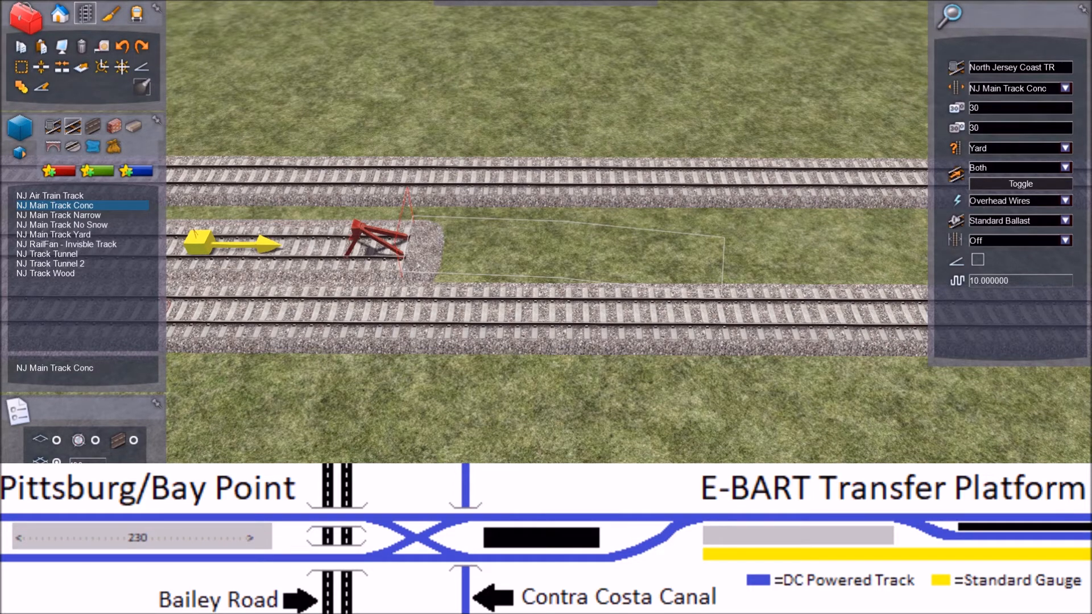
pyautogui.click(722, 270)
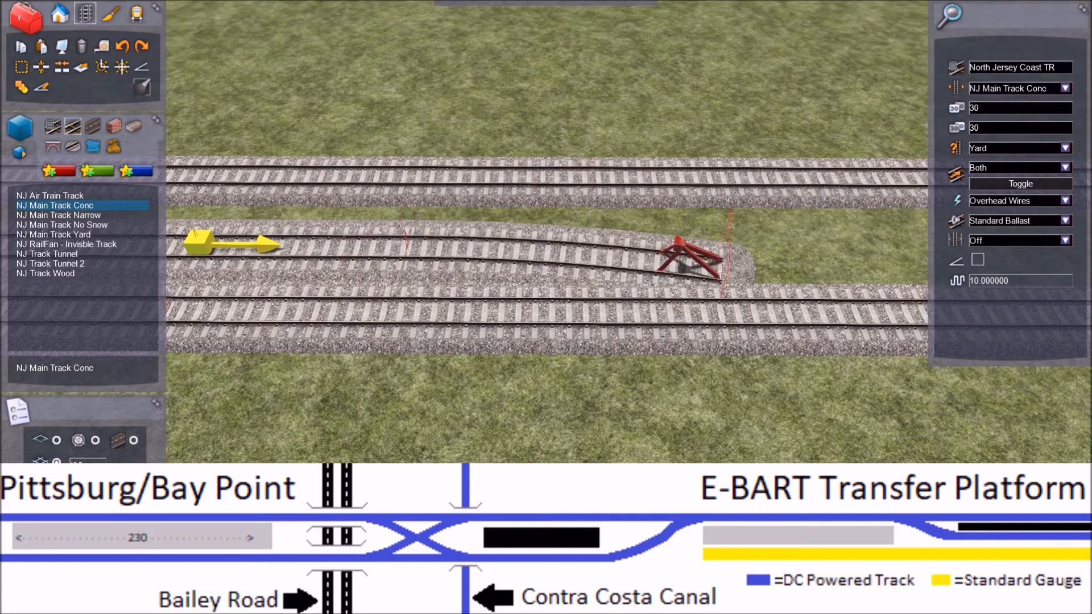
# Step: Try to join the curved end of the middle track to the side track near the platform, and undo the added section
pyautogui.press('Right')
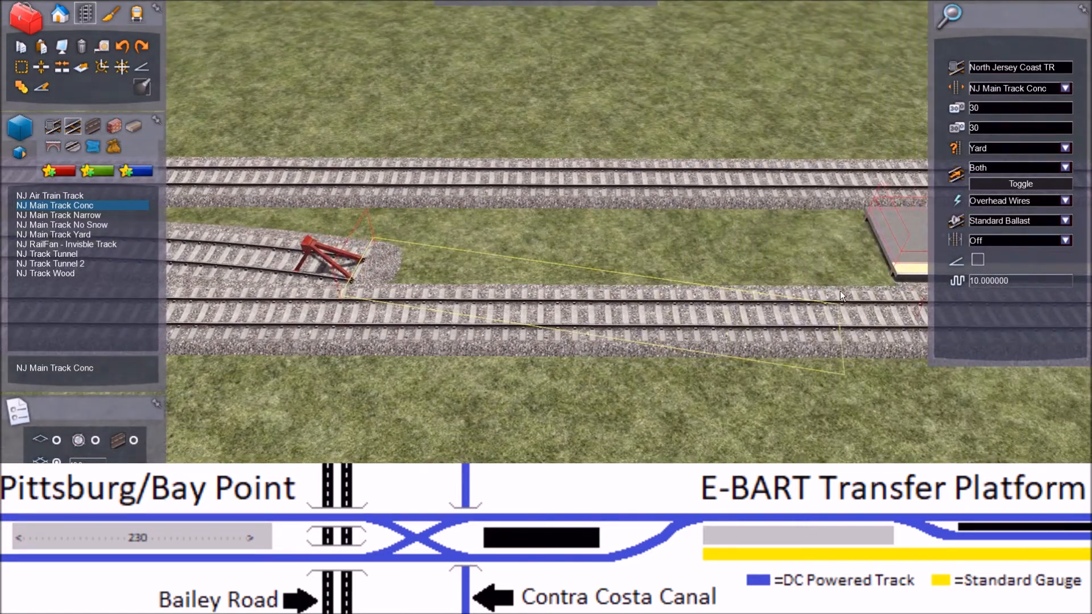
pyautogui.rightClick(822, 260)
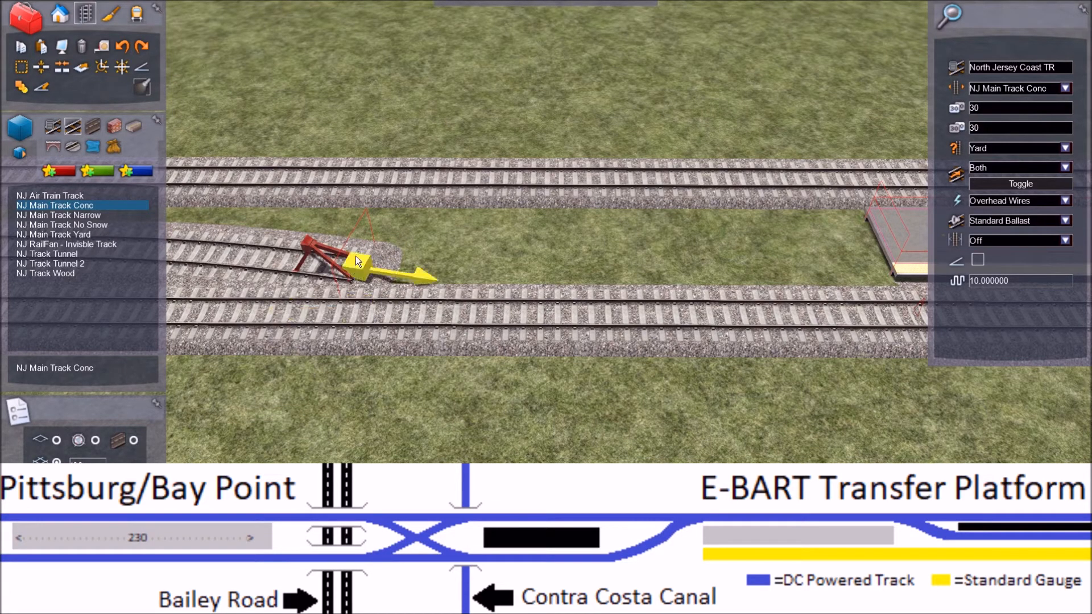
pyautogui.click(356, 255)
pyautogui.press('Right')
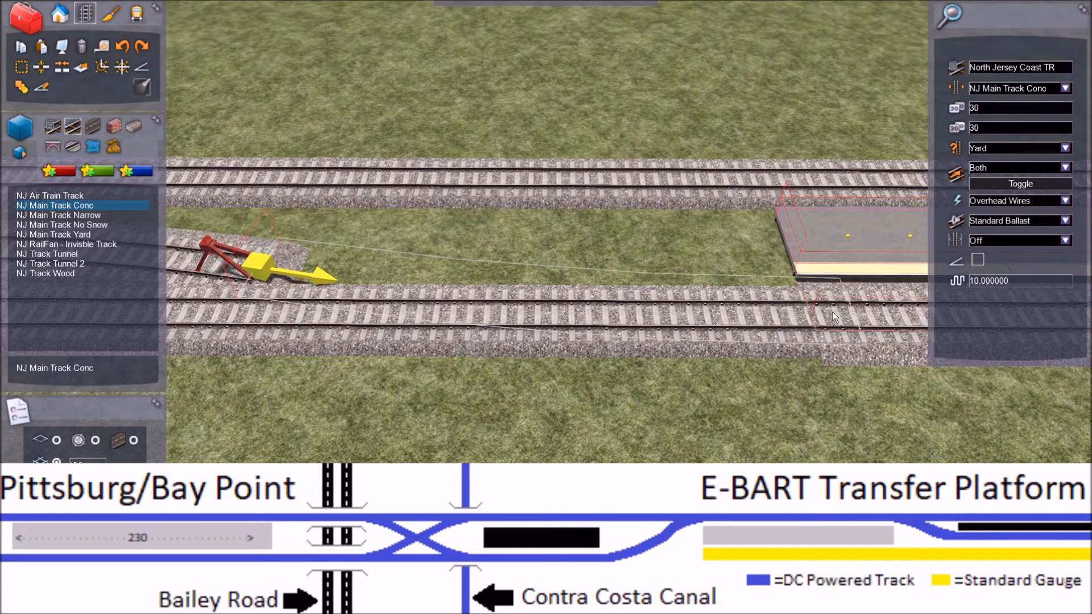
pyautogui.press('Right')
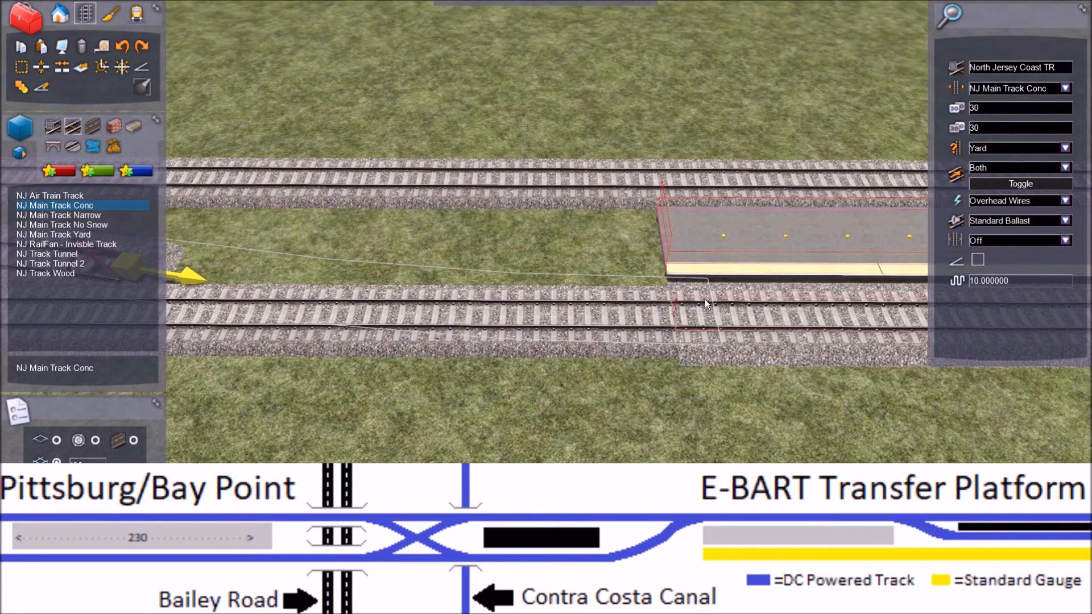
pyautogui.press('Left')
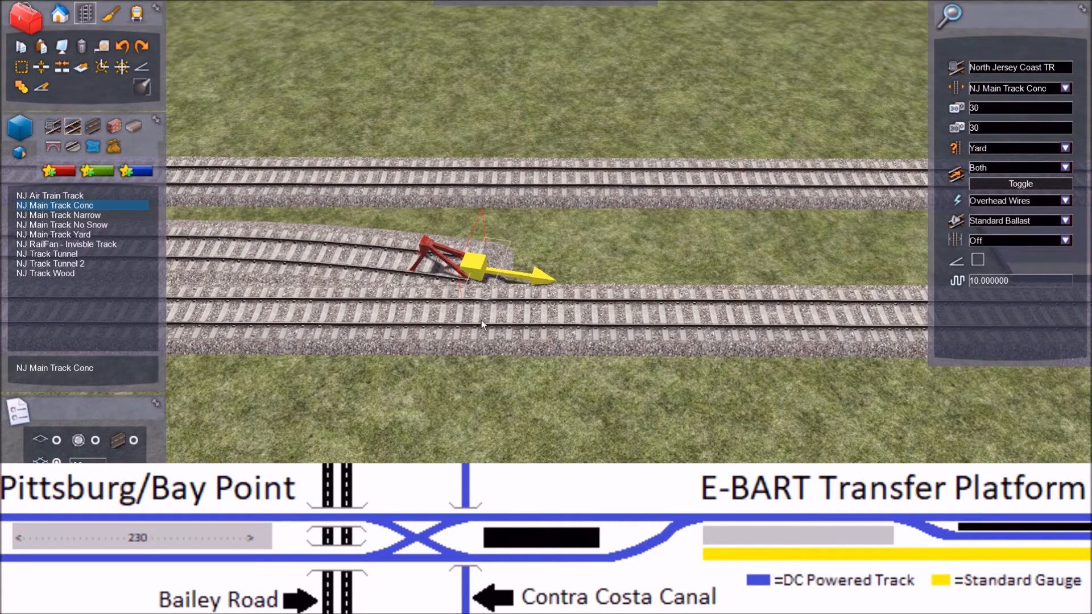
pyautogui.click(486, 321)
pyautogui.press('Right')
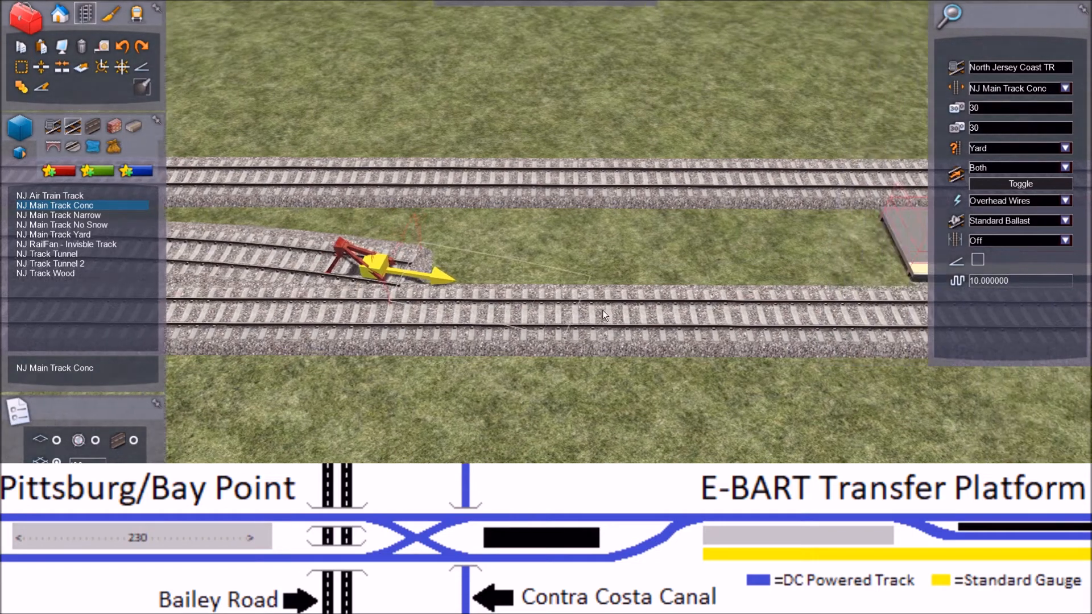
pyautogui.rightClick(702, 302)
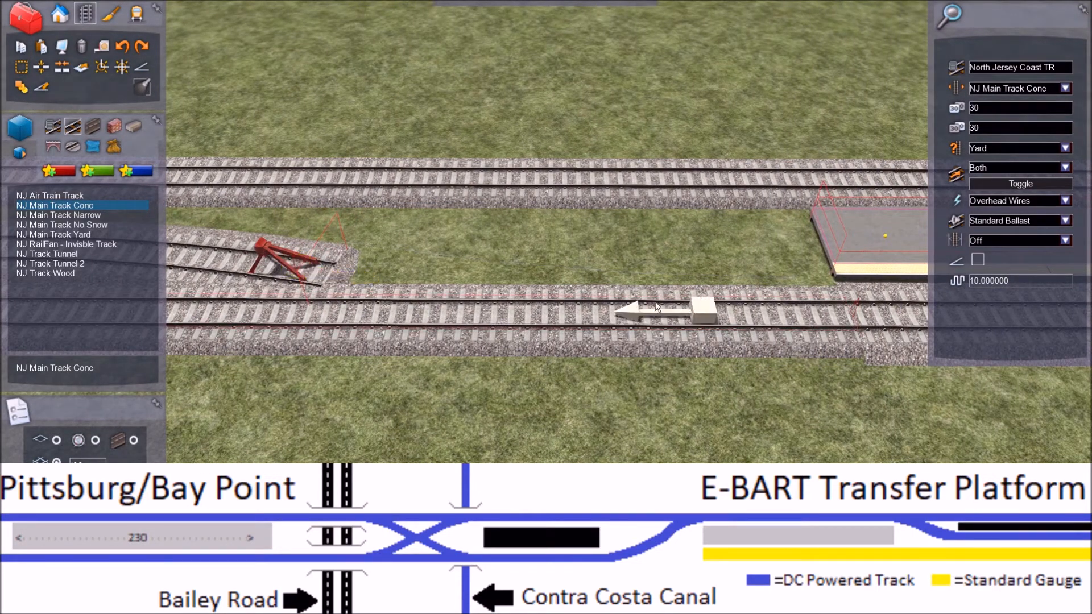
pyautogui.click(125, 43)
# Step: Undo the middle track's curve and redraw it from the end of the straight section toward the adjacent side track
pyautogui.press('Left')
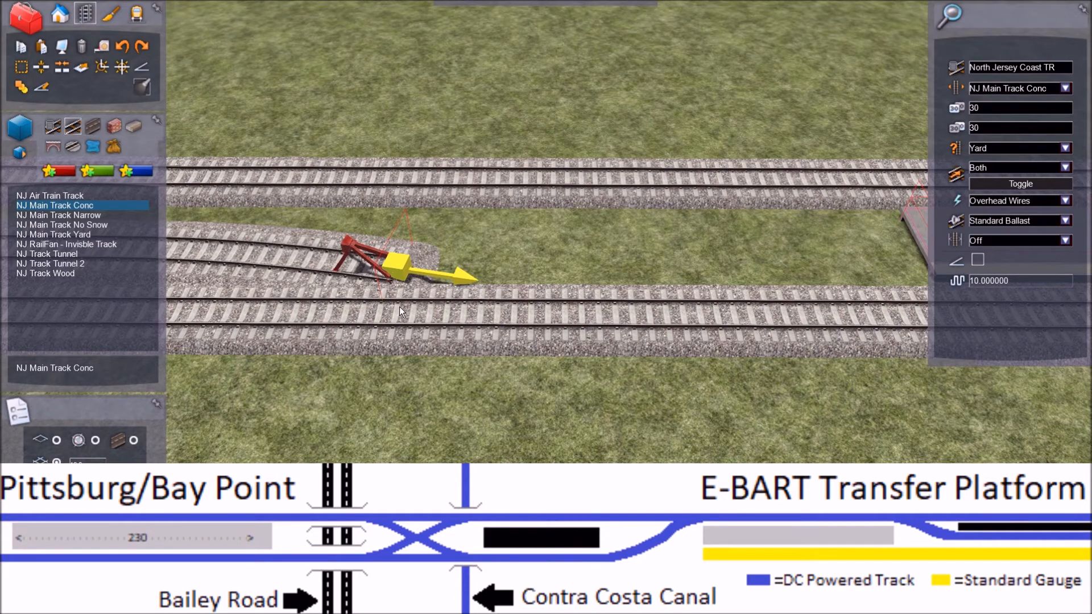
pyautogui.press('Left')
pyautogui.press('Left')
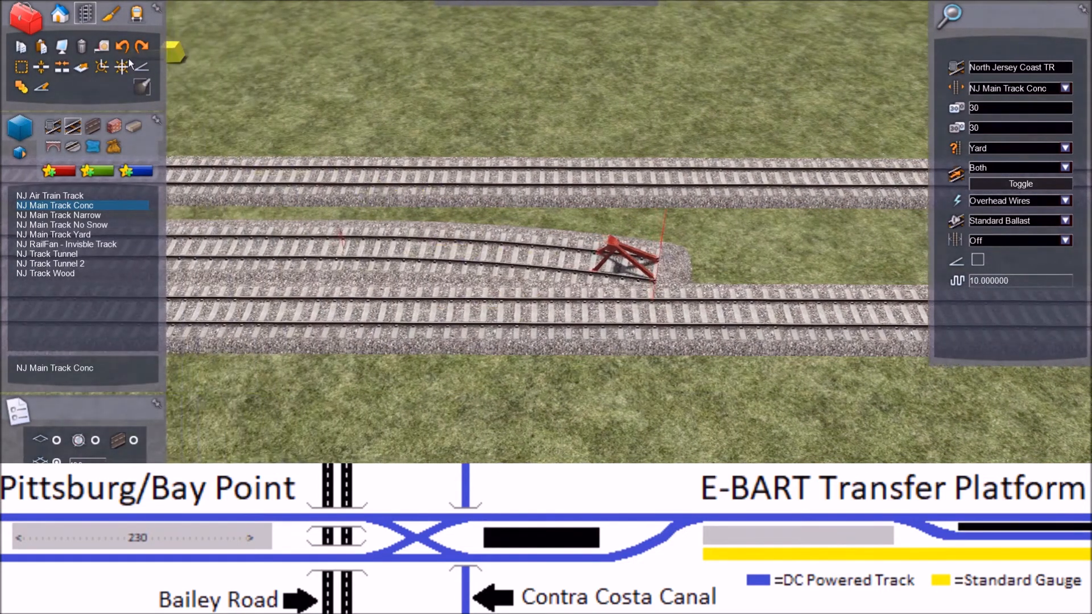
pyautogui.click(122, 49)
pyautogui.click(344, 242)
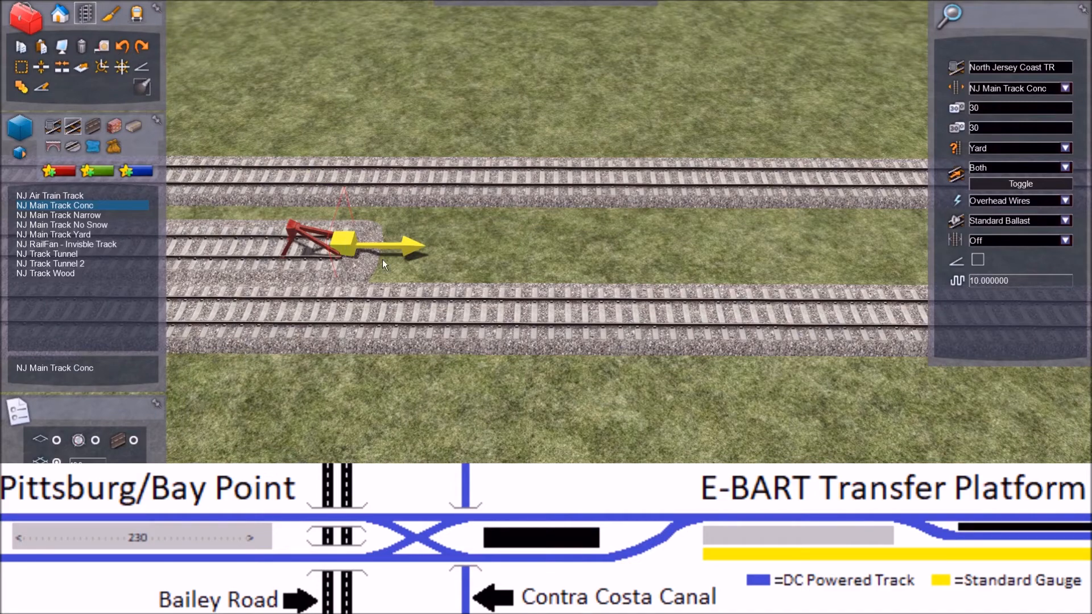
pyautogui.click(663, 373)
# Step: Extend the redrawn curve to join the side track near the platform's end, and end the track laying
pyautogui.press('Right')
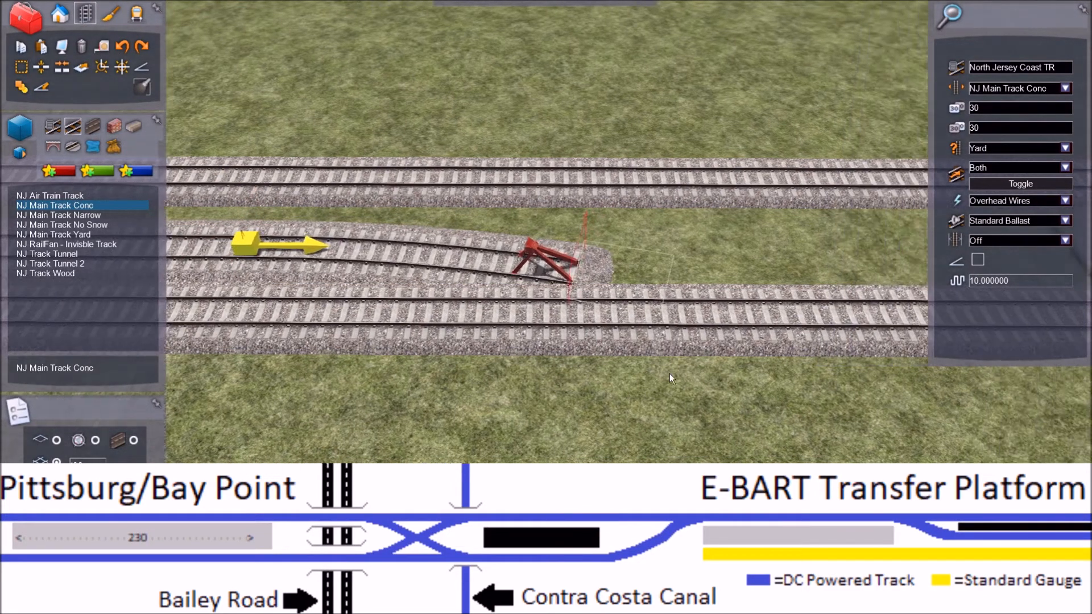
pyautogui.press('Right')
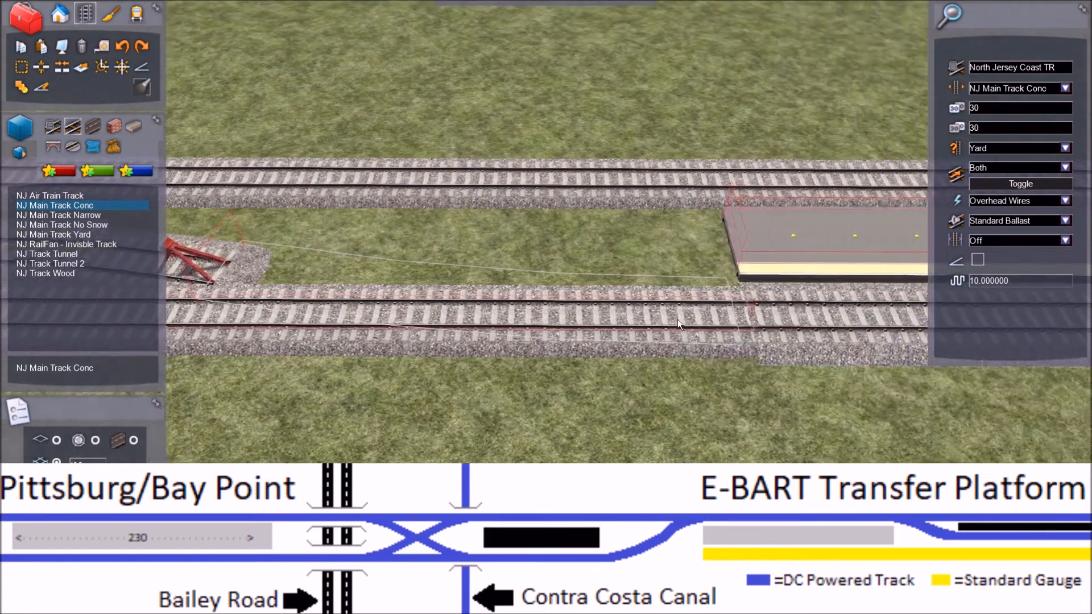
pyautogui.click(617, 313)
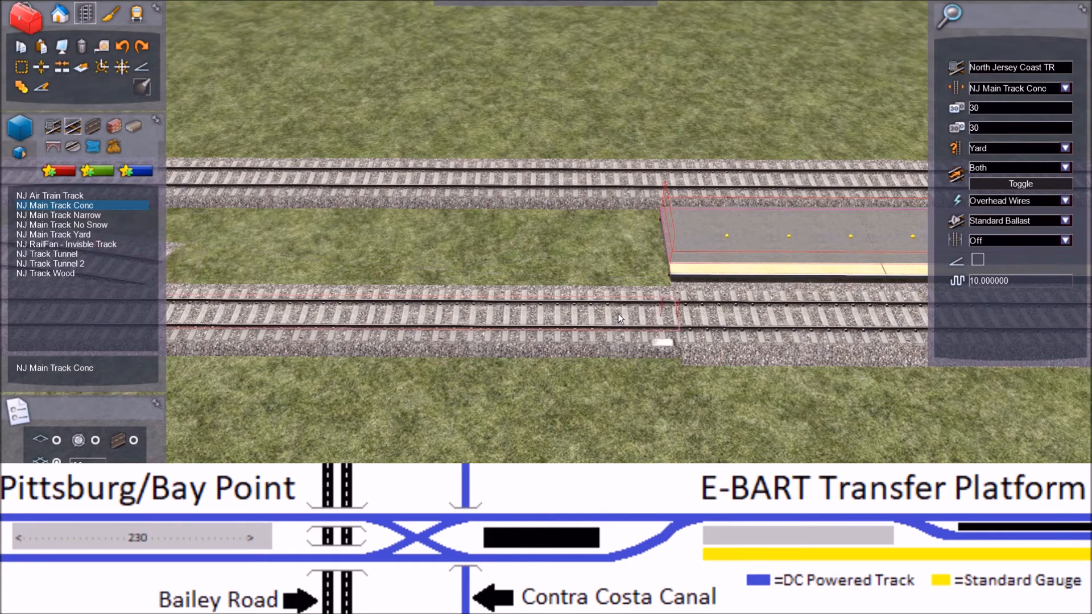
pyautogui.press('Left')
pyautogui.rightClick(619, 315)
pyautogui.press('Left')
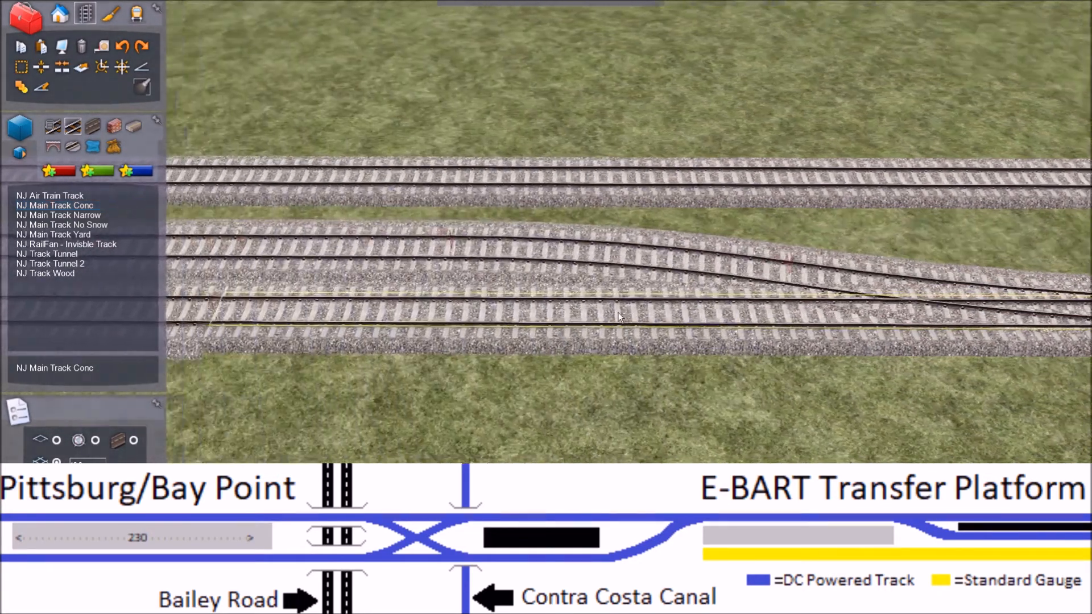
# Step: Examine the new junction and the track layout along and beyond both ends of the transfer platform
pyautogui.moveTo(619, 313); pyautogui.dragTo(761, 280, button='right')
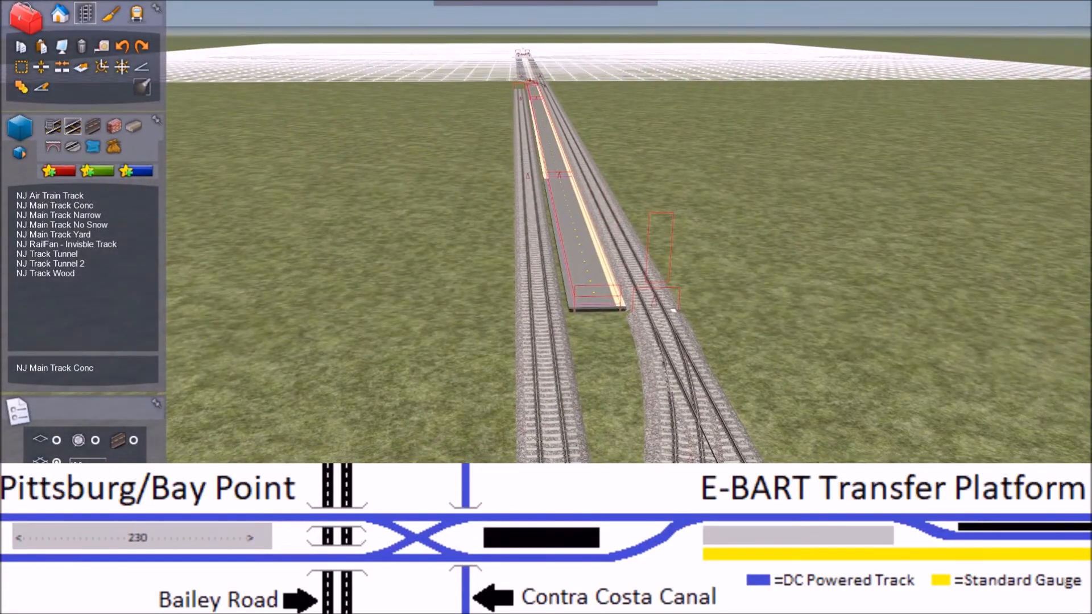
pyautogui.scroll(-10, 546, 307)
pyautogui.moveTo(546, 307); pyautogui.dragTo(643, 304, button='right')
pyautogui.press('Left')
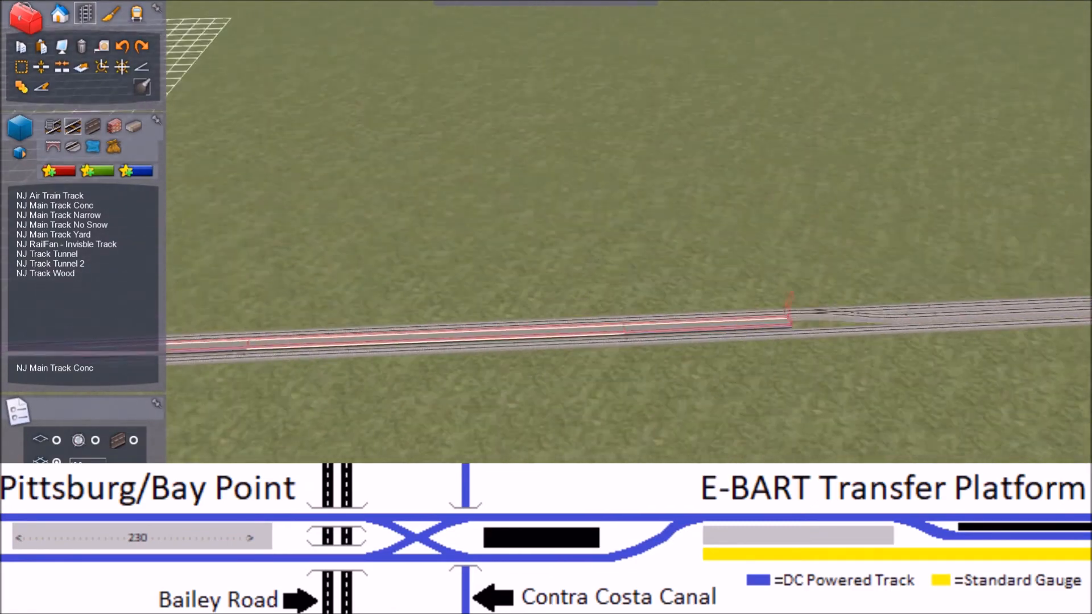
pyautogui.press('Left')
pyautogui.press('Right')
pyautogui.moveTo(545, 307); pyautogui.dragTo(529, 312, button='right')
pyautogui.press('Left')
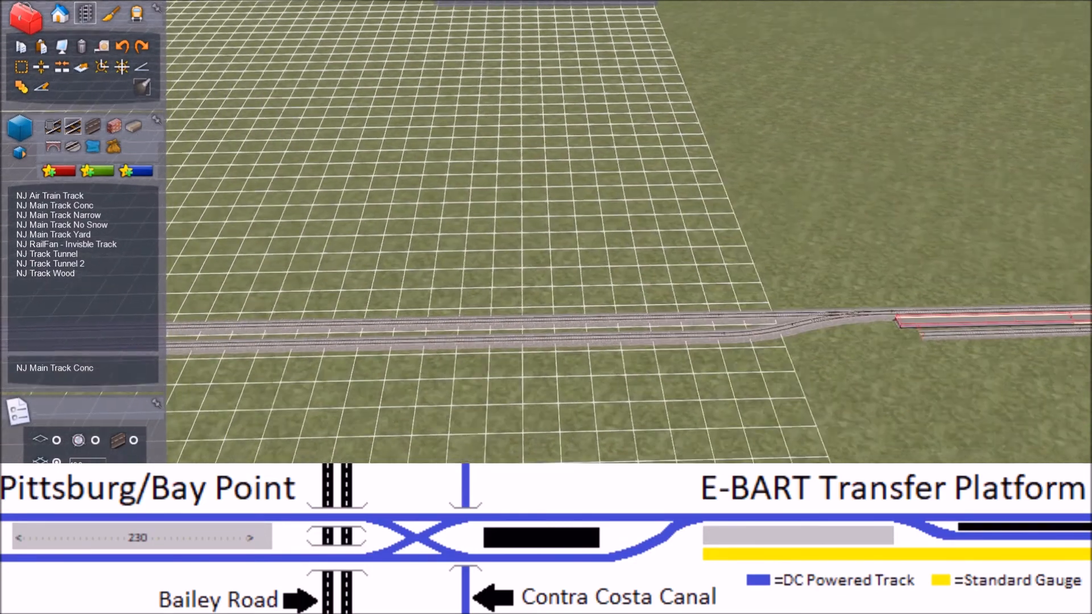
pyautogui.press('Left')
pyautogui.press('Right')
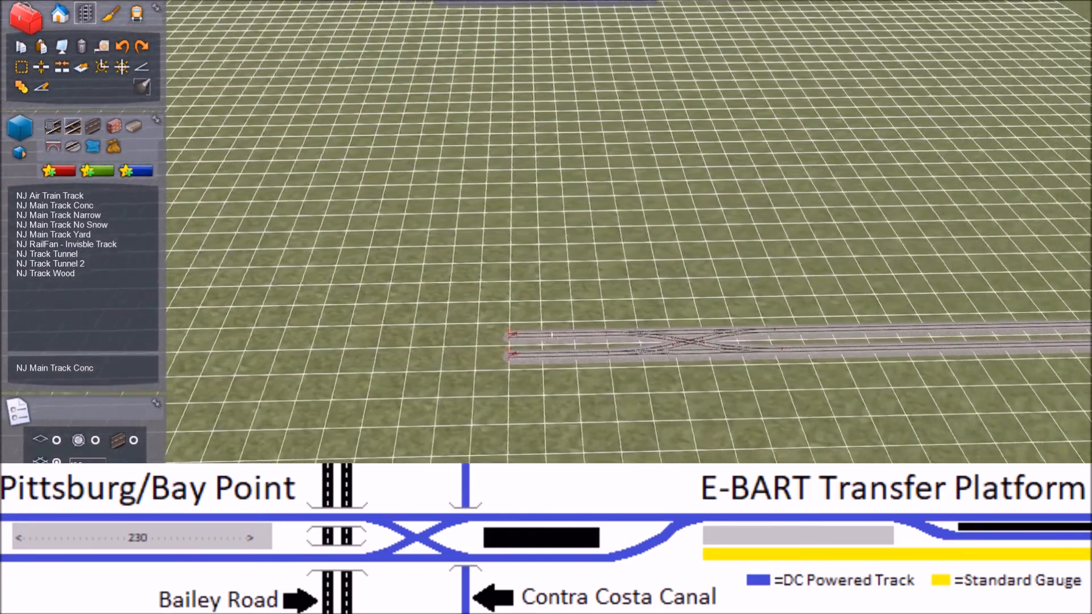
pyautogui.press('Right')
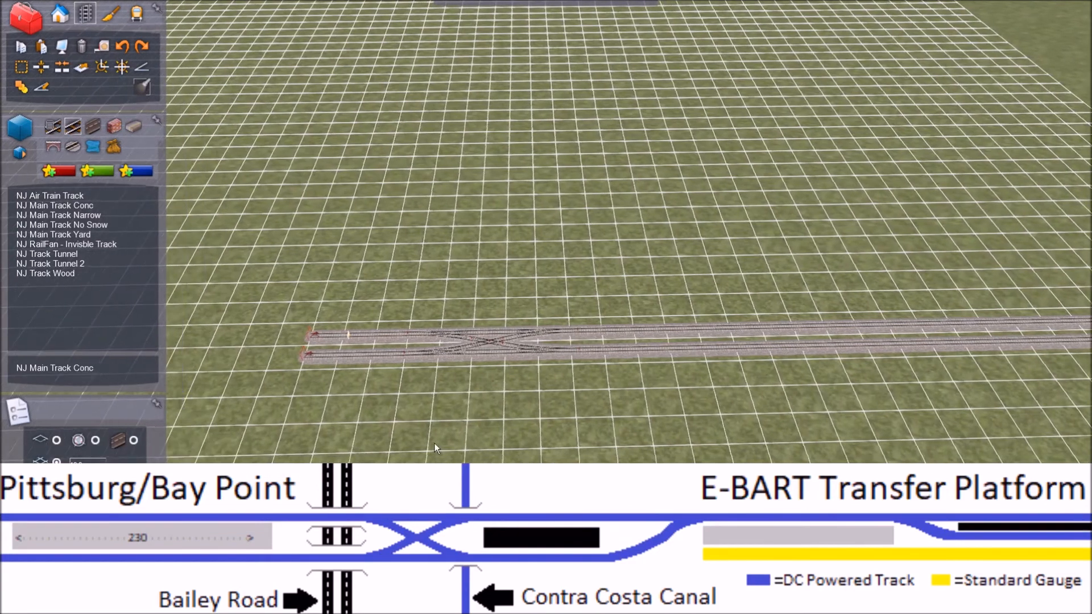
pyautogui.moveTo(434, 443); pyautogui.dragTo(511, 394, button='right')
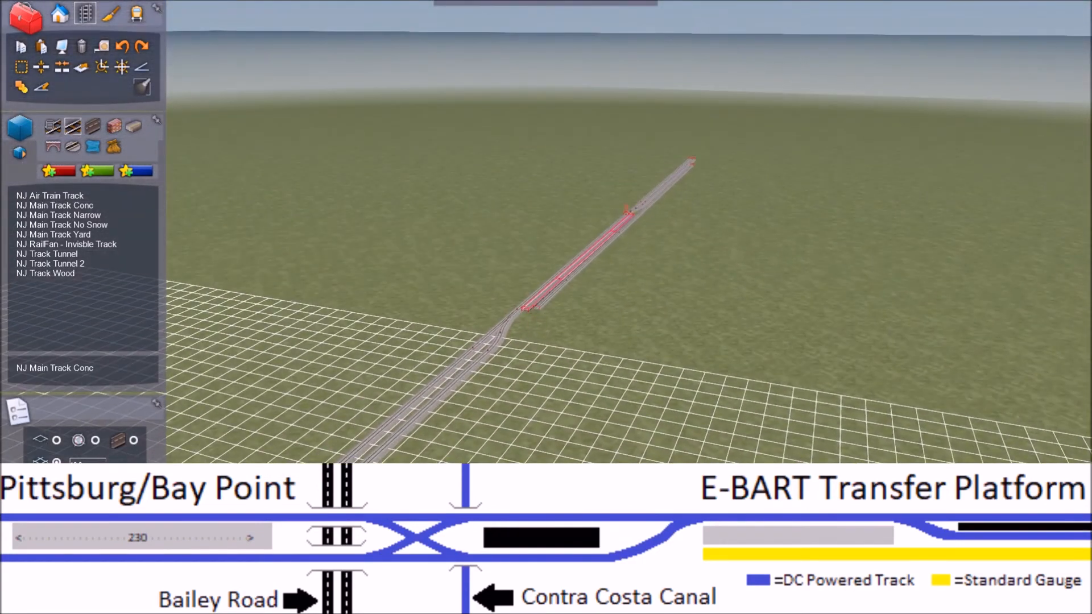